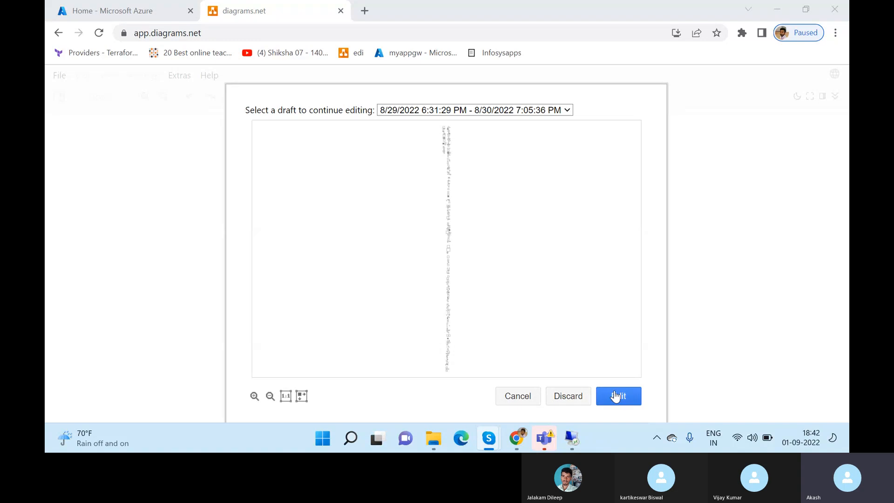
# Continue editing the saved diagram draft and open the virtual machines list in the Azure portal.
pyautogui.click(616, 396)
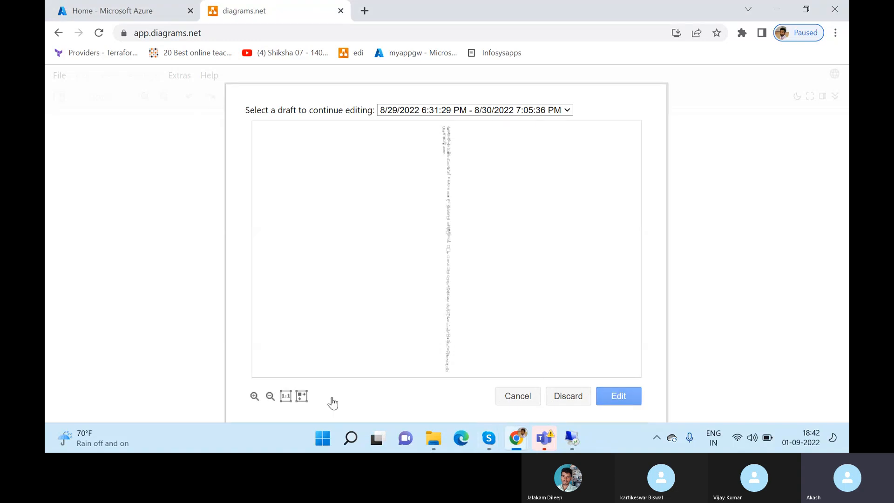
pyautogui.scroll(-5, 230, 178)
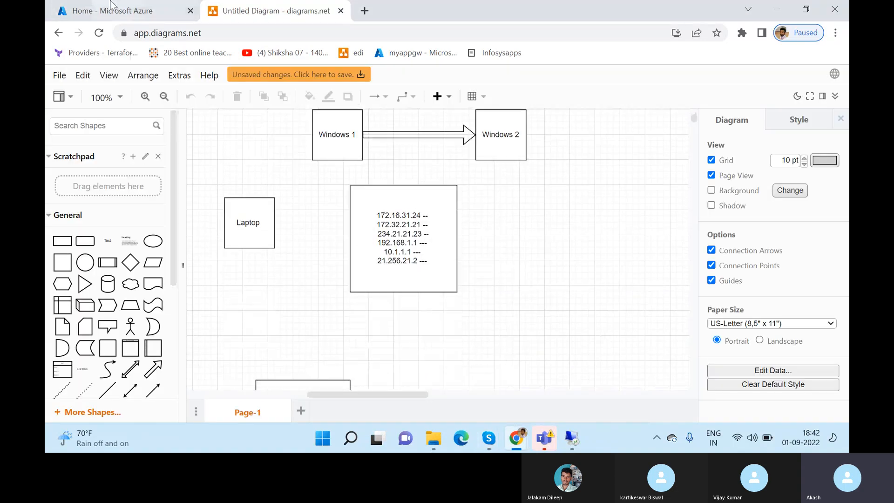
pyautogui.click(112, 10)
pyautogui.click(290, 149)
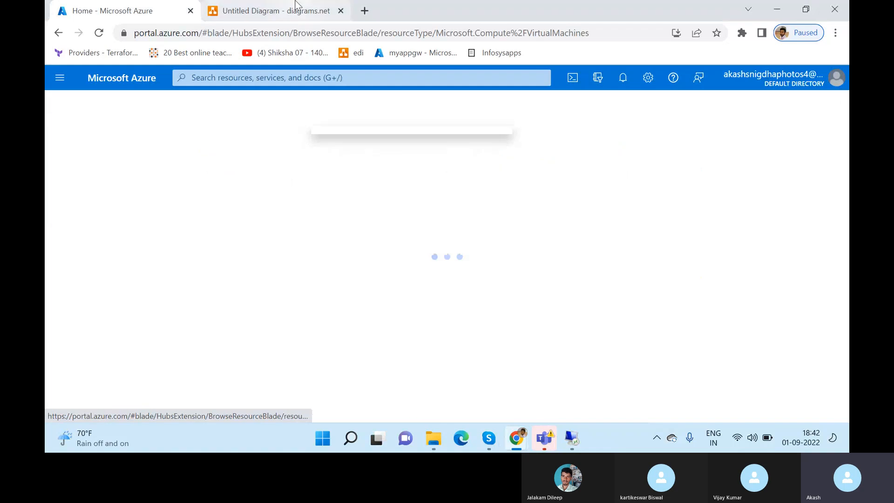
pyautogui.click(294, 10)
pyautogui.click(60, 6)
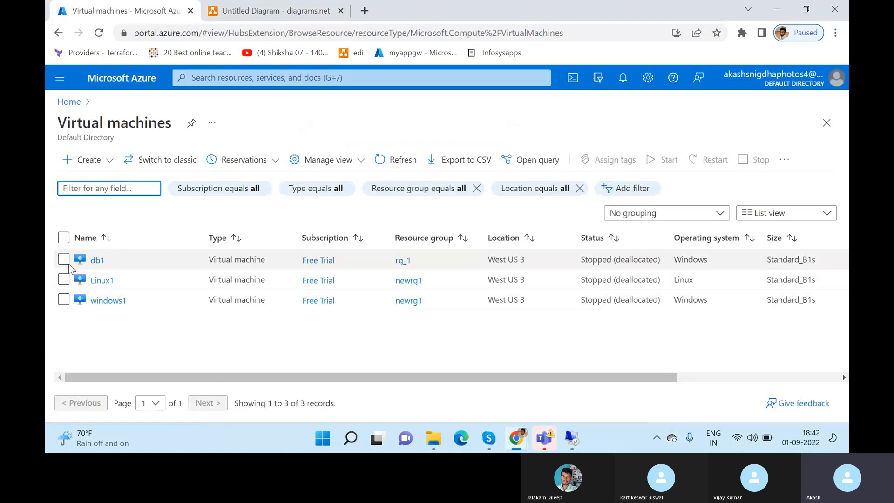
# Return to the diagram and add an enlarged square in the empty area below the Snapshot box.
pyautogui.click(265, 6)
pyautogui.scroll(-20, 284, 270)
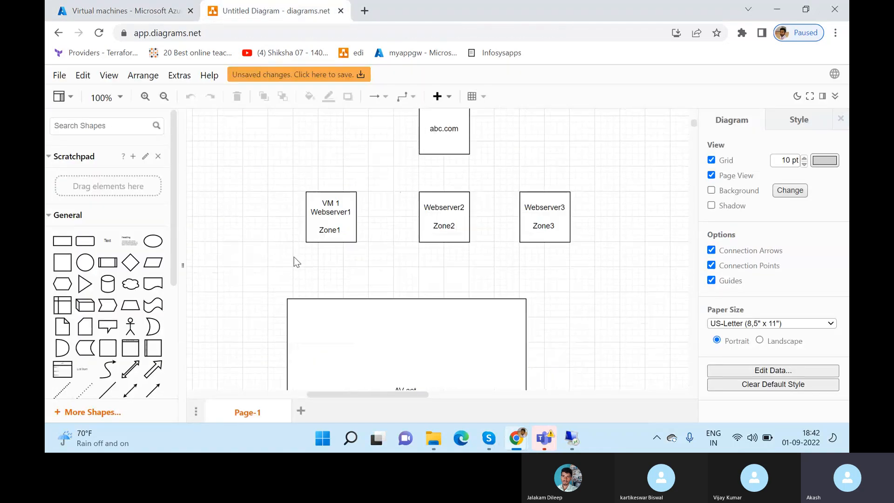
pyautogui.scroll(-10, 292, 257)
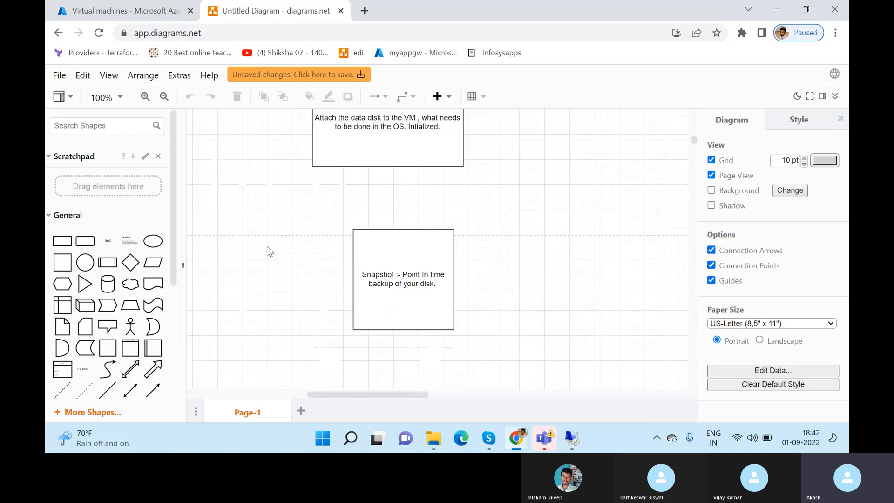
pyautogui.scroll(-3, 233, 256)
pyautogui.scroll(-10, 205, 252)
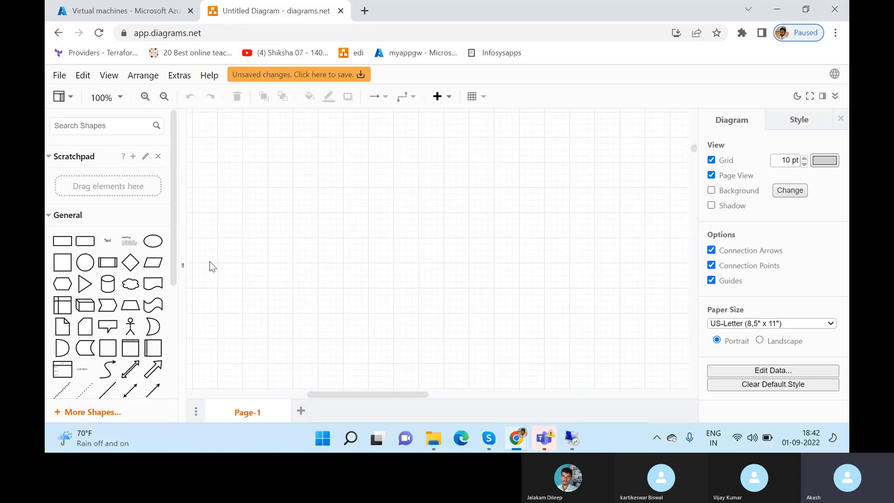
pyautogui.click(62, 262)
pyautogui.moveTo(405, 264); pyautogui.dragTo(369, 235)
# Label the new square with two lines: "Windows --- 3389 RDP" and "Linux --- 22 SSH".
pyautogui.doubleClick(269, 165)
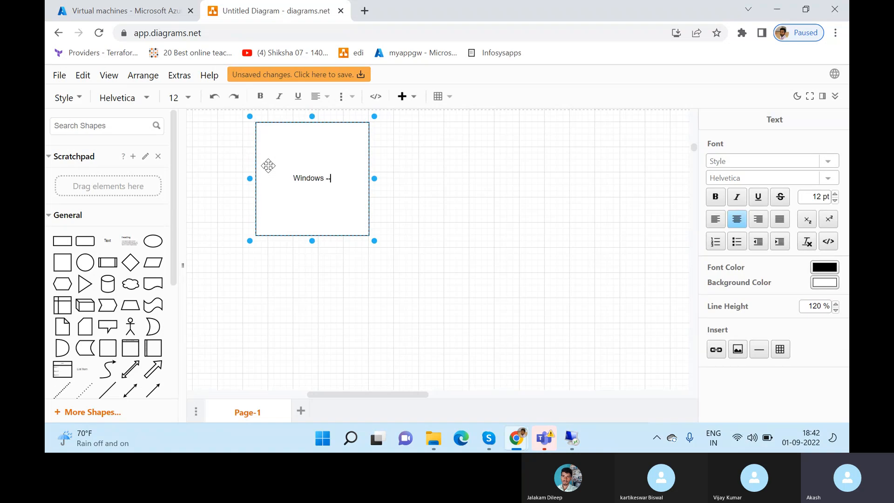
pyautogui.write('Windows --- 3389')
pyautogui.press('Return')
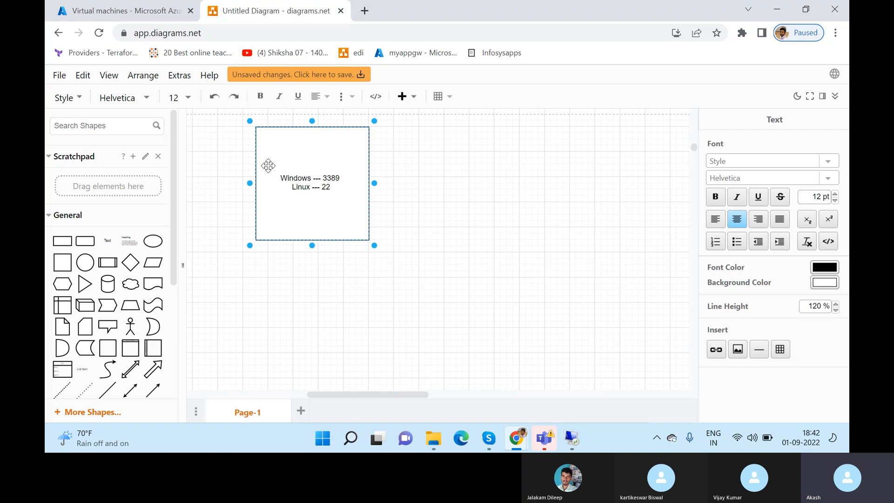
pyautogui.write('RDP')
pyautogui.press('Down')
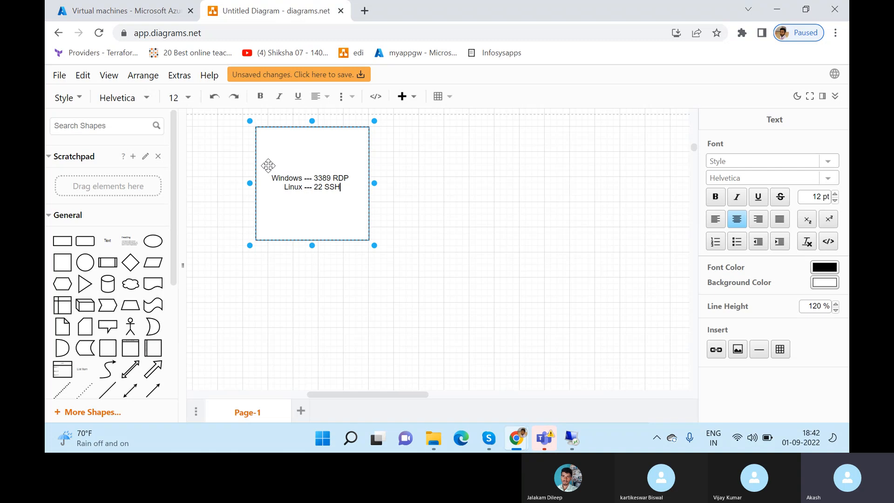
# Switch to the Azure portal and try to start the windows1 virtual machine.
pyautogui.click(118, 10)
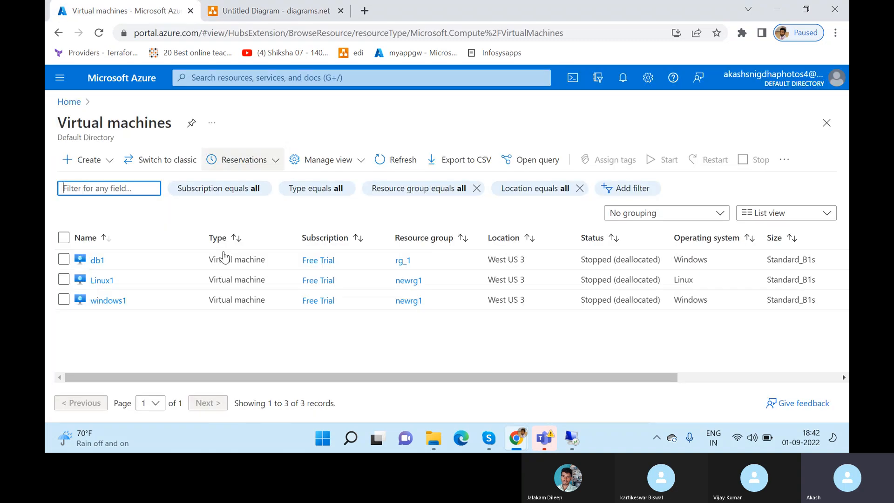
pyautogui.click(99, 300)
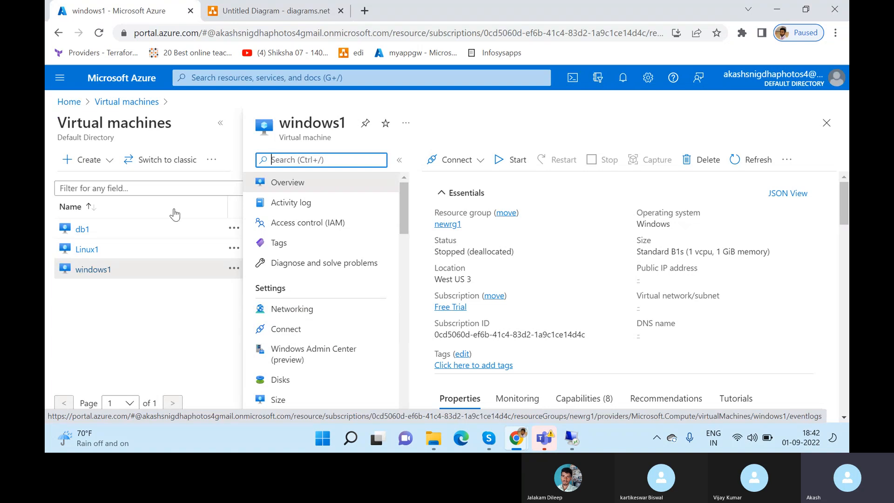
pyautogui.click(510, 160)
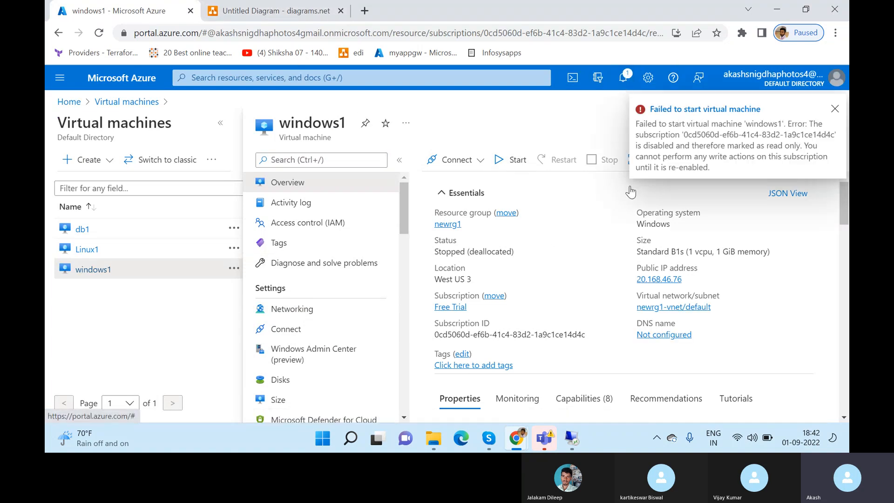
# Switch the portal to the saved Outlook account and open its Webserver1 virtual machine.
pyautogui.click(789, 88)
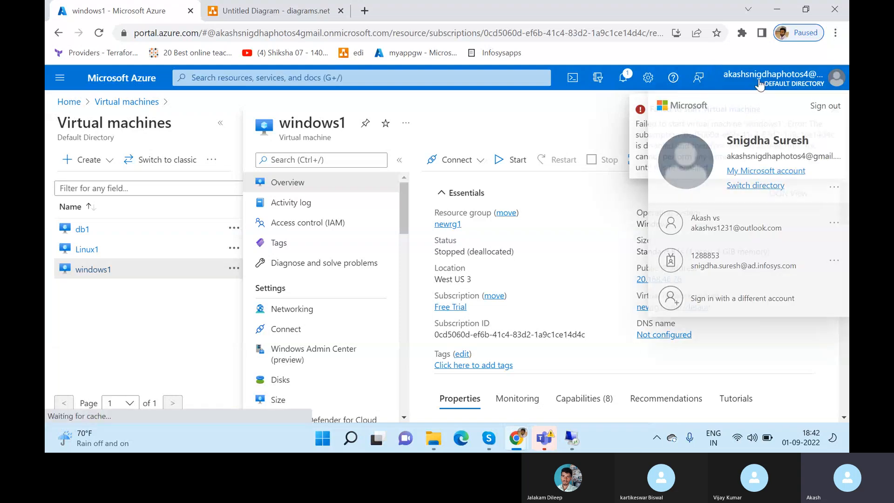
pyautogui.click(736, 215)
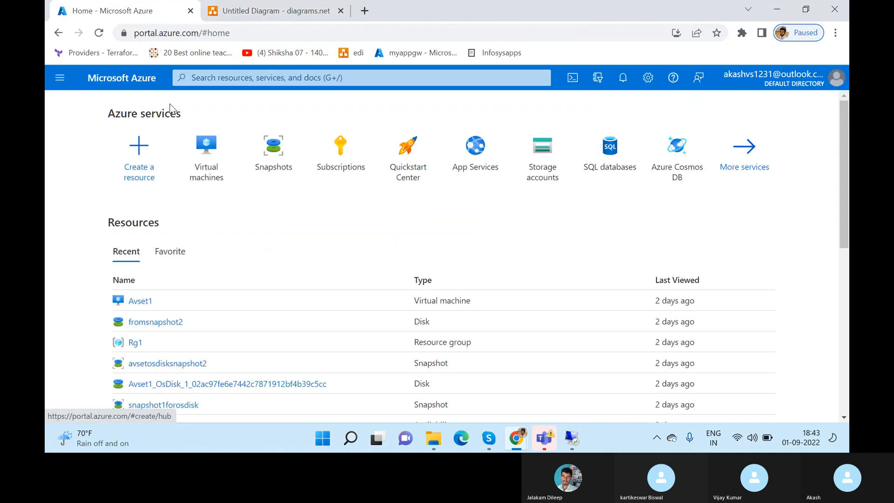
pyautogui.click(209, 169)
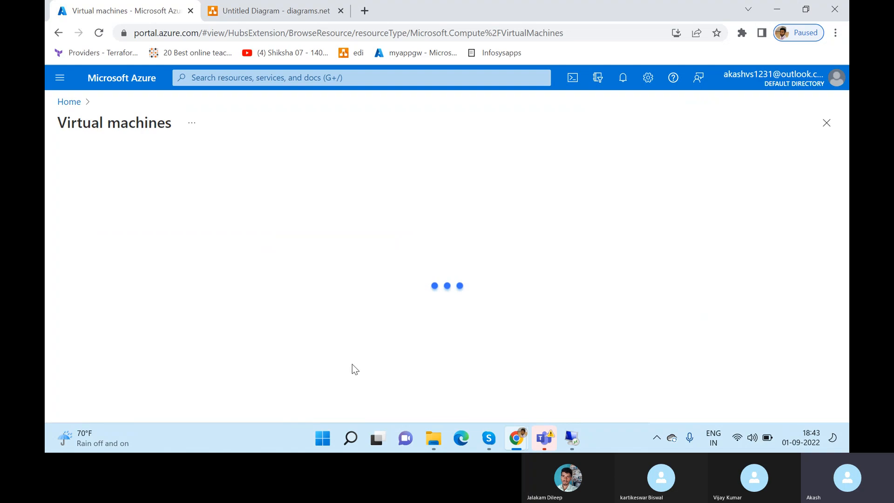
pyautogui.click(102, 262)
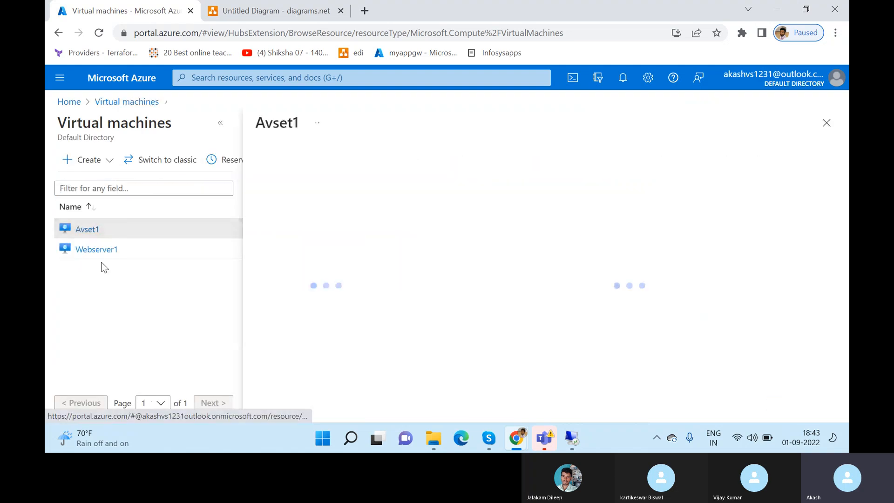
pyautogui.click(96, 250)
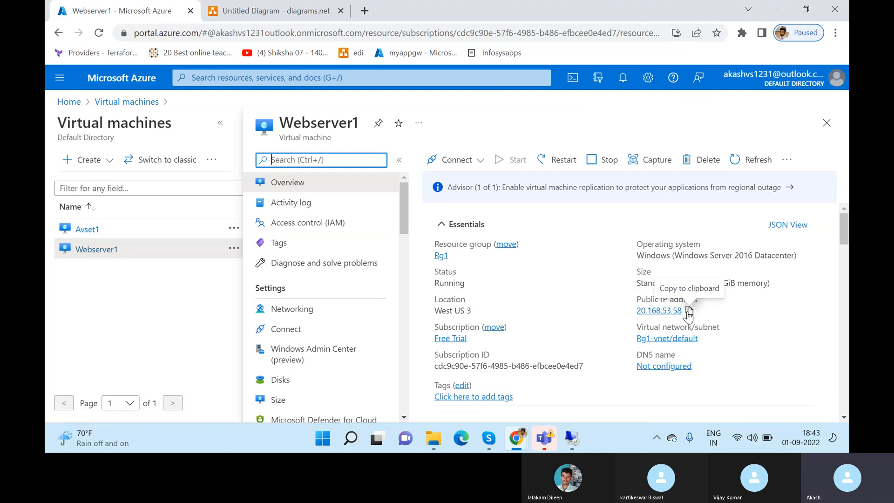
# Copy Webserver1's public IP address and start a Remote Desktop connection to it, stopping at the credentials request.
pyautogui.click(689, 311)
pyautogui.click(577, 438)
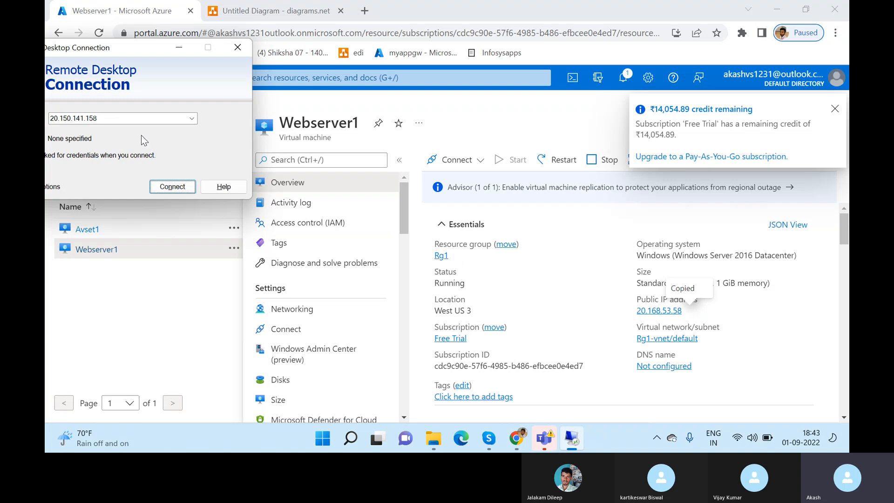
pyautogui.doubleClick(136, 118)
pyautogui.hotkey('ctrl', 'v')
pyautogui.click(160, 186)
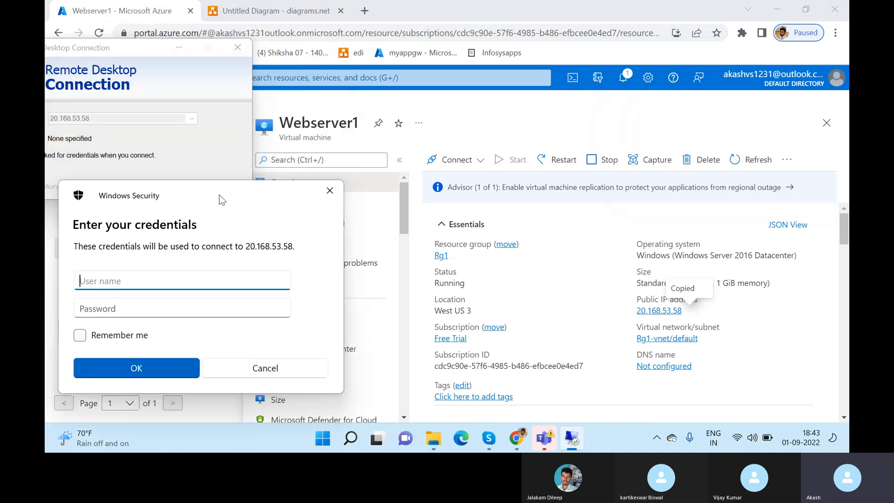
pyautogui.click(331, 180)
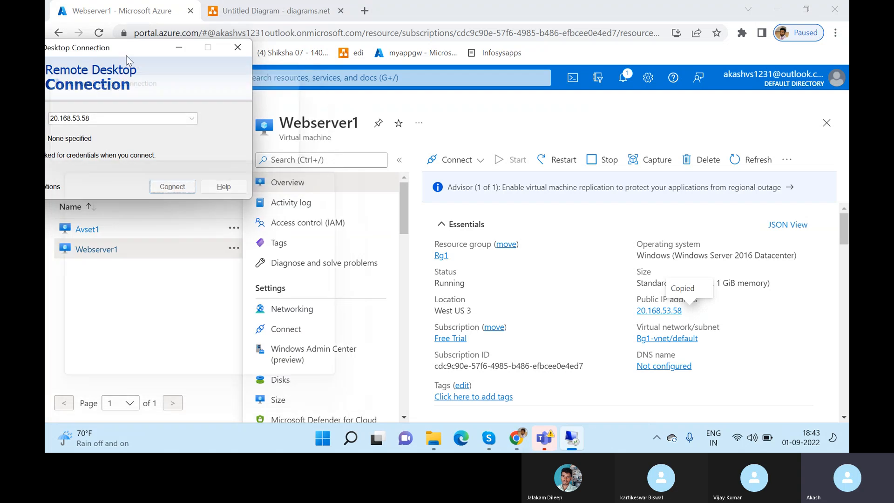
pyautogui.moveTo(126, 54); pyautogui.dragTo(316, 63)
pyautogui.click(362, 196)
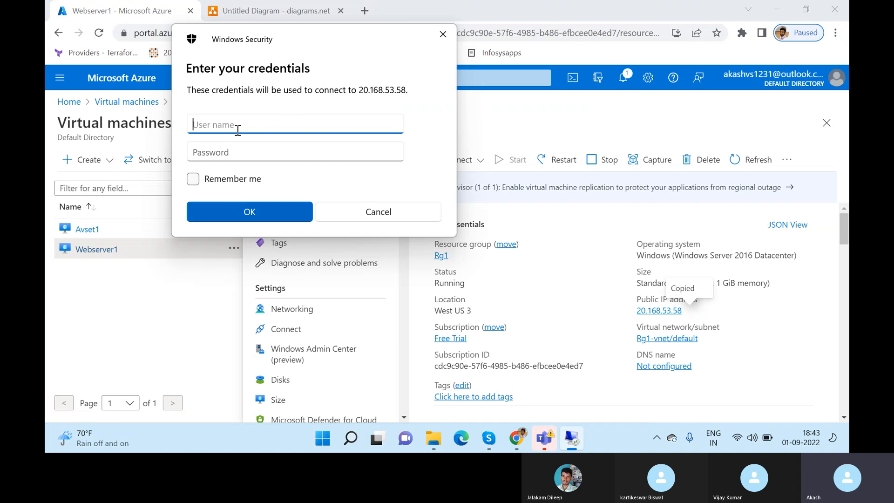
# Open a maximized Command Prompt and ping 20.168.53.58, interrupting the command while it runs.
pyautogui.click(354, 439)
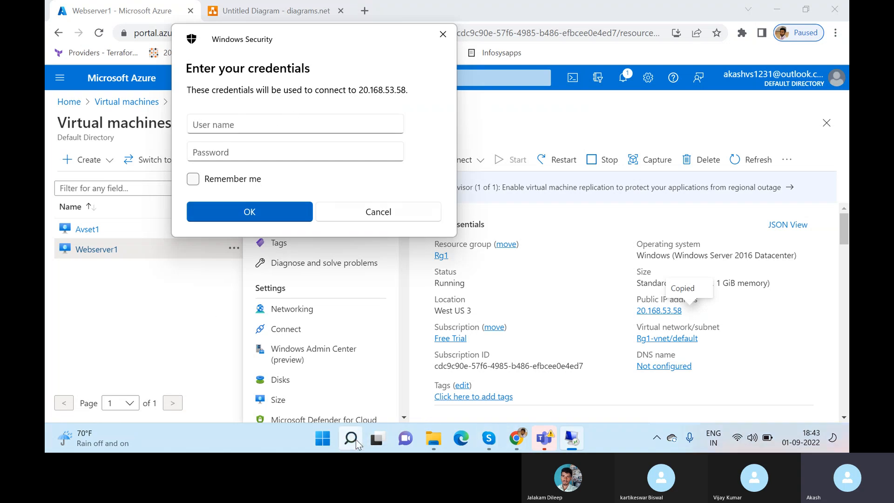
pyautogui.write('ping')
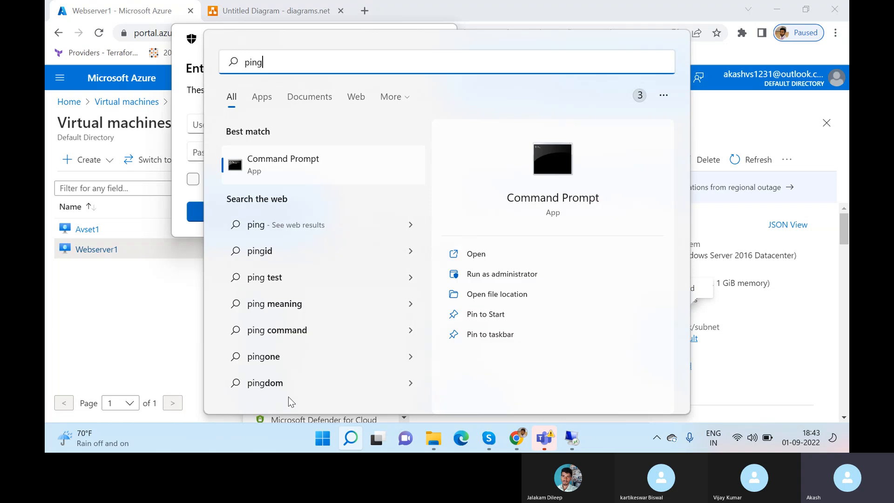
pyautogui.press('Return')
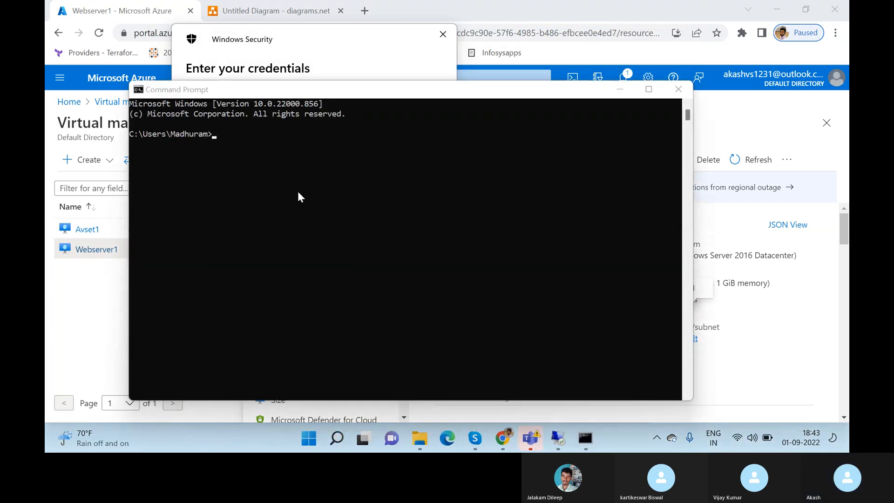
pyautogui.scroll(-1, 294, 184)
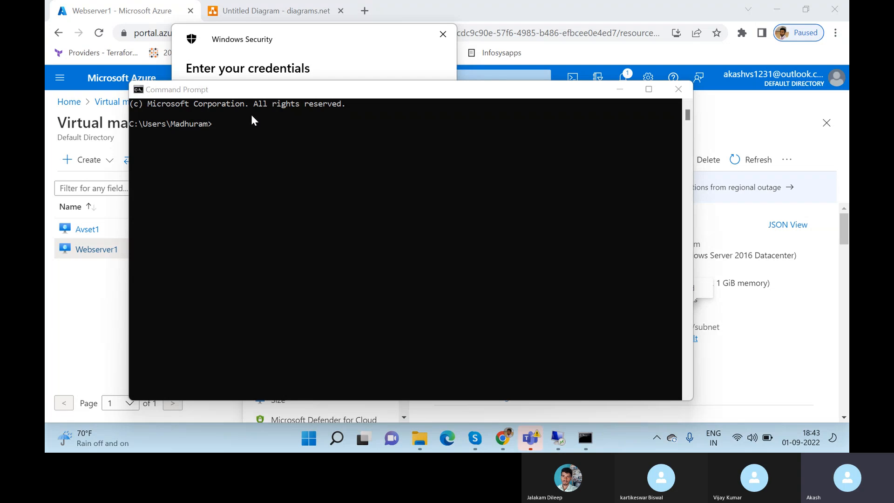
pyautogui.doubleClick(298, 91)
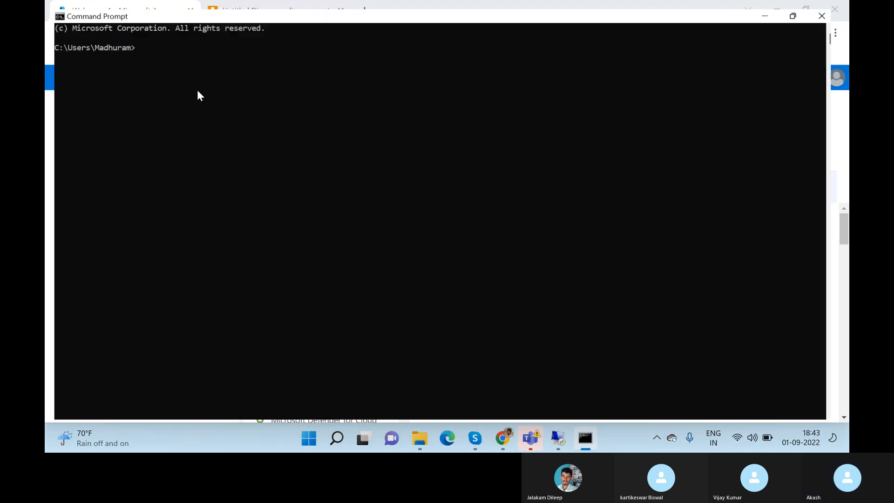
pyautogui.write('ping')
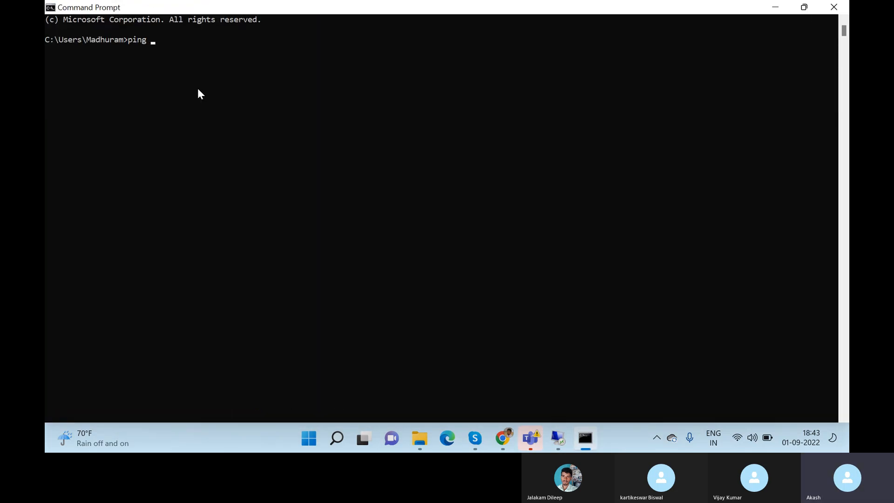
pyautogui.hotkey('ctrl', 'v')
pyautogui.press('Return')
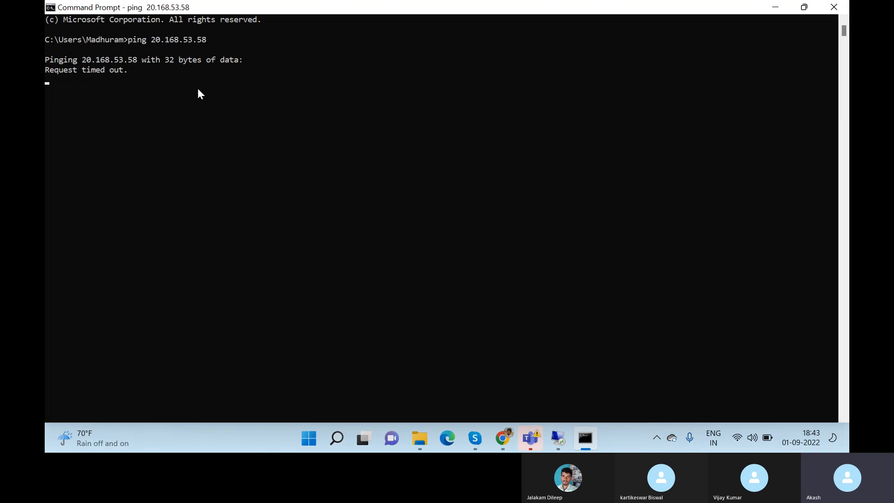
pyautogui.hotkey('ctrl', 'c')
# Run a continuous ping of 20.168.53.58 with the -t option.
pyautogui.hotkey('ctrl', 'v')
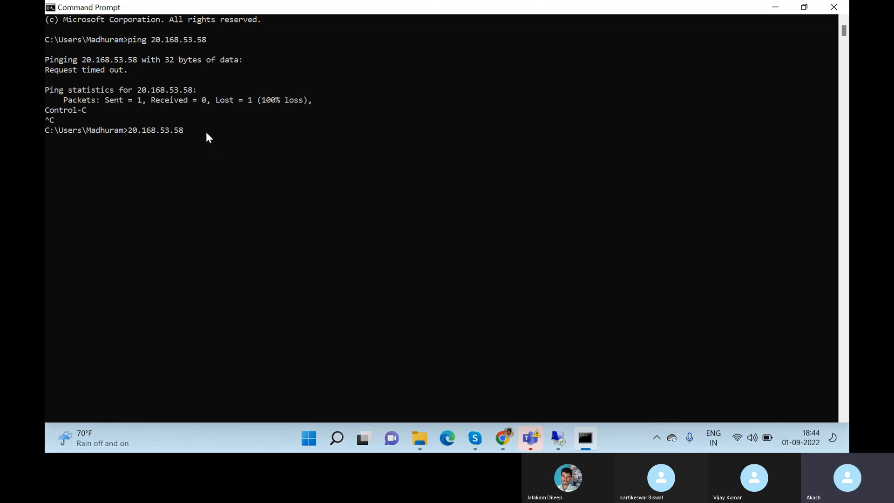
pyautogui.press('Left')
pyautogui.press('Left')
pyautogui.press('Left')
pyautogui.press('Left')
pyautogui.press('Left')
pyautogui.press('Left')
pyautogui.press('Left')
pyautogui.press('Left')
pyautogui.press('Left')
pyautogui.press('Left')
pyautogui.press('Left')
pyautogui.press('Left')
pyautogui.write('ping')
pyautogui.press('End')
pyautogui.write('-t')
pyautogui.press('Return')
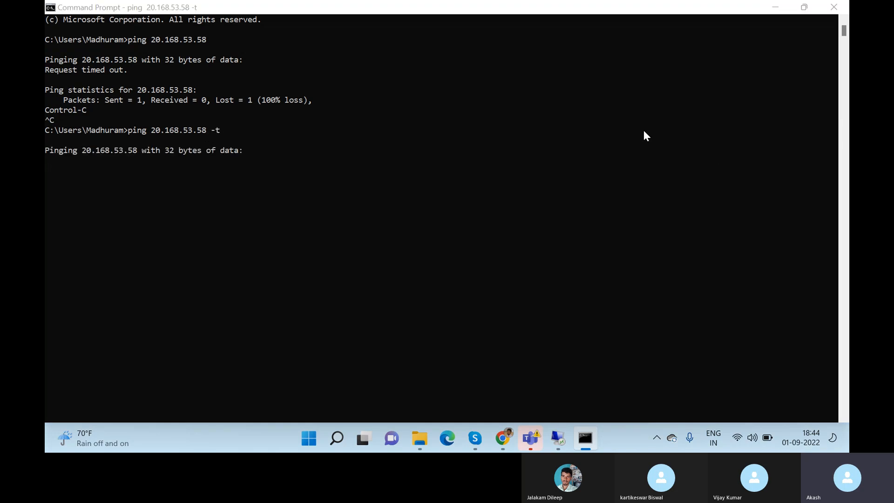
# Open Webserver1's networking settings in the Azure portal and compare the inbound port rules with the port notes in the diagram.
pyautogui.hotkey('alt', 'Tab')
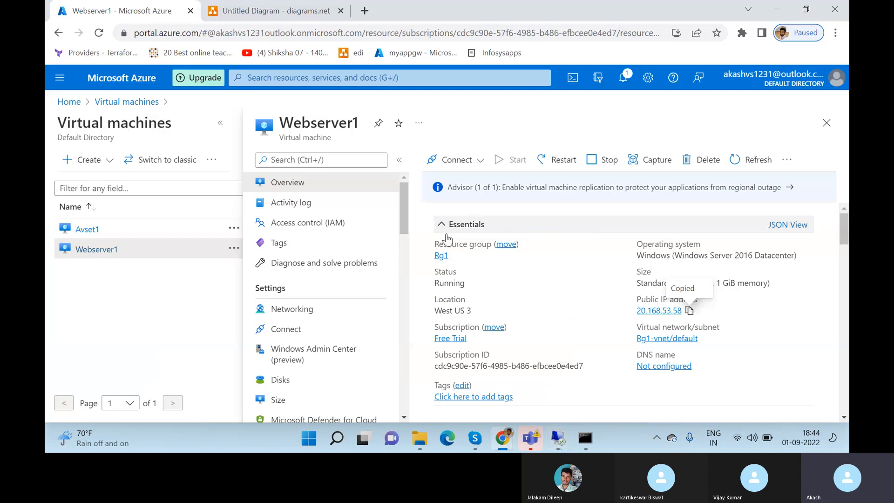
pyautogui.click(292, 309)
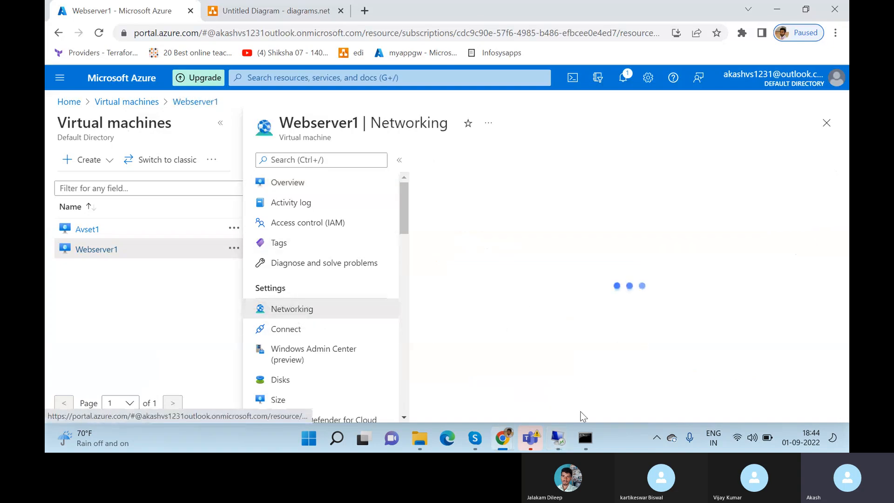
pyautogui.click(274, 10)
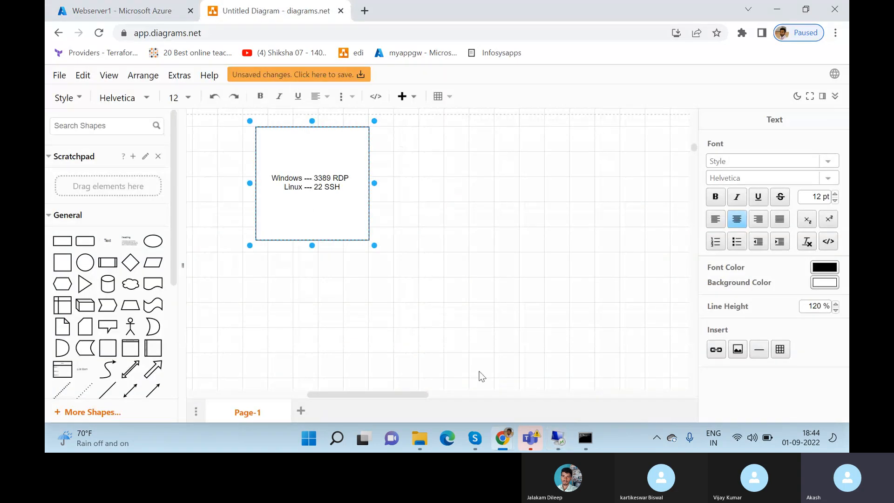
pyautogui.click(421, 280)
pyautogui.moveTo(301, 197); pyautogui.dragTo(364, 191)
pyautogui.click(150, 7)
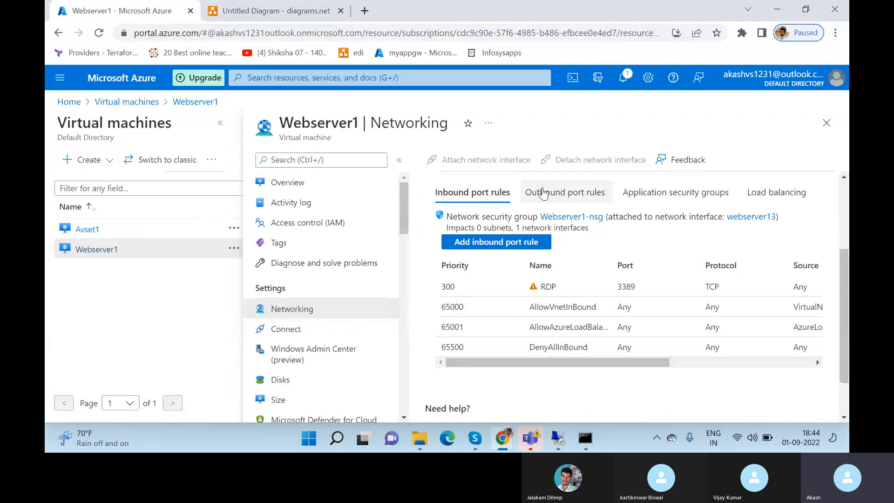
# Change the action of Webserver1's inbound RDP rule for port 3389 to Deny and save the rule.
pyautogui.click(228, 6)
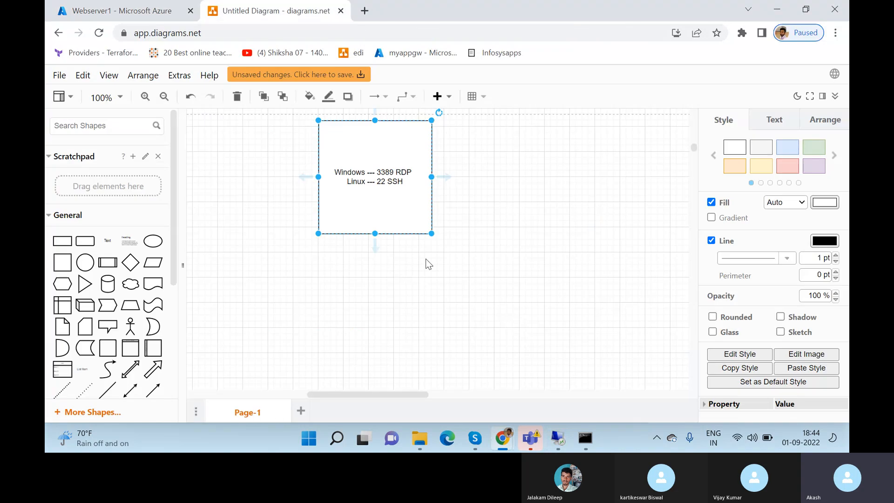
pyautogui.click(122, 10)
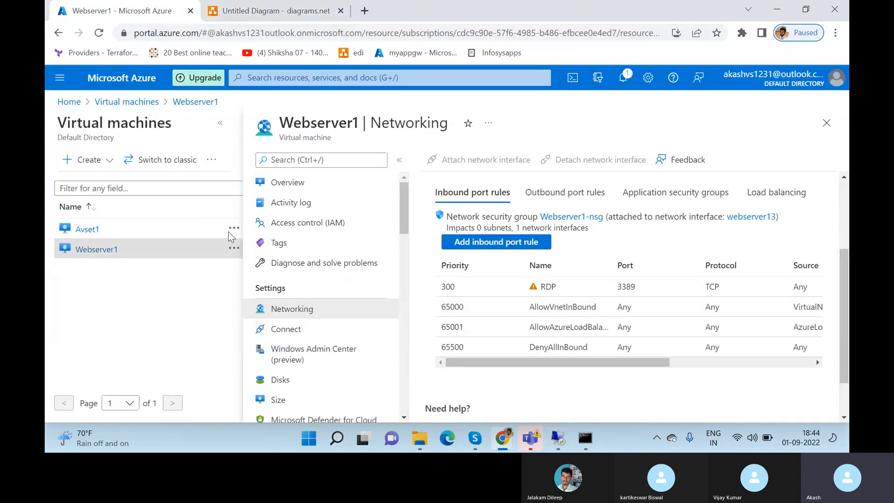
pyautogui.click(484, 286)
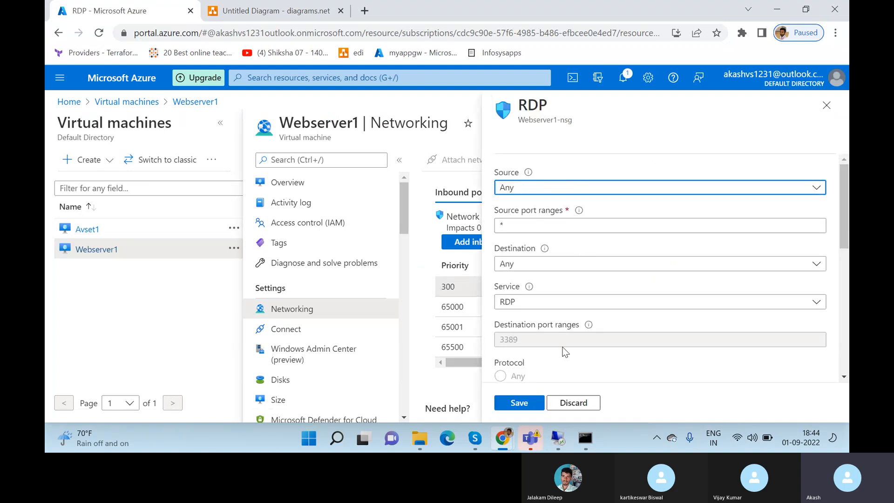
pyautogui.scroll(-3, 562, 347)
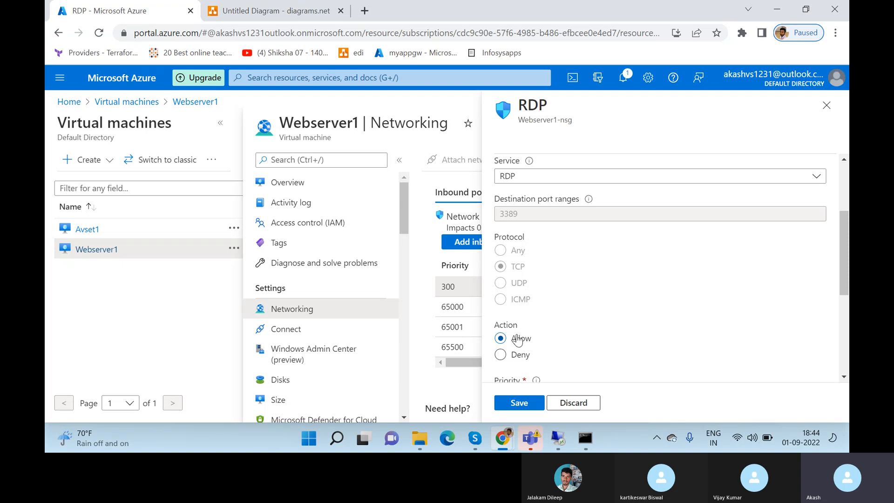
pyautogui.click(508, 355)
pyautogui.click(532, 409)
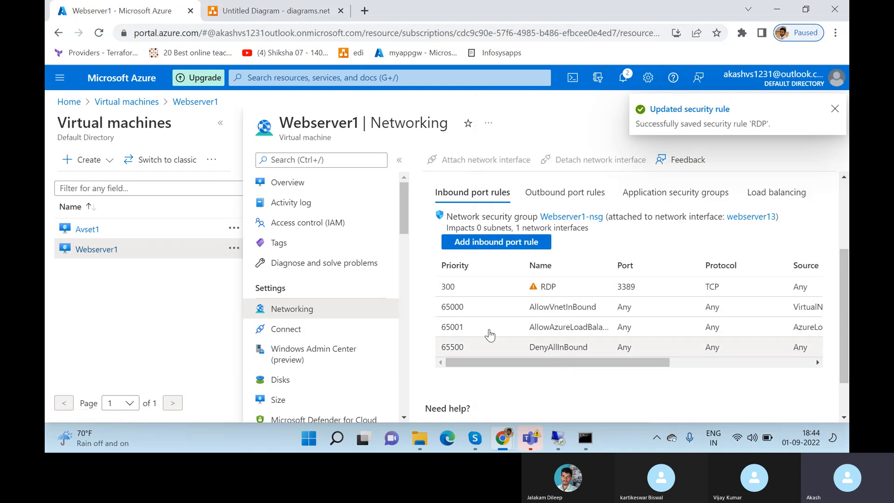
# Review the RDP rule's port, protocol, source, destination and action in Webserver1's inbound port rules.
pyautogui.doubleClick(545, 287)
pyautogui.moveTo(543, 363); pyautogui.dragTo(593, 346)
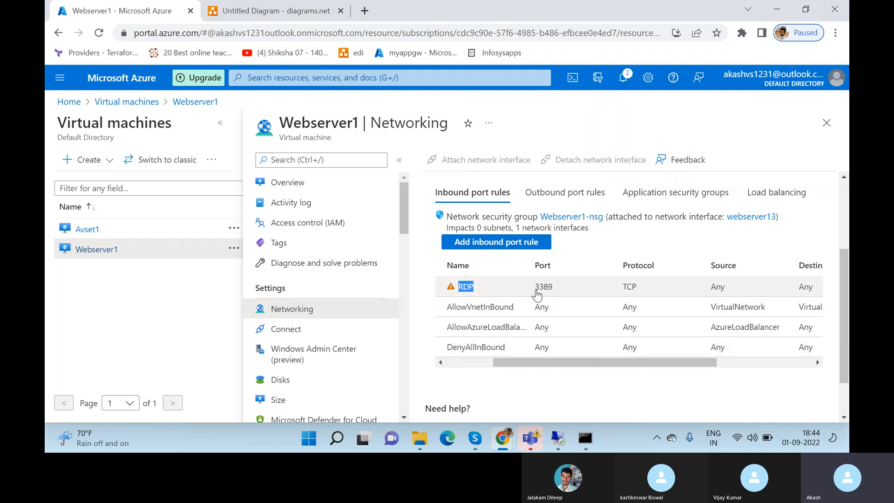
pyautogui.moveTo(566, 364); pyautogui.dragTo(661, 363)
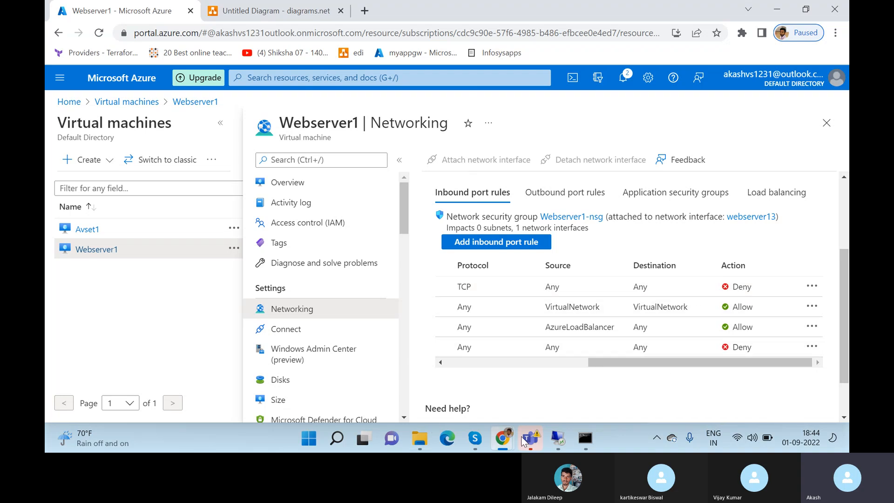
# Test the Remote Desktop connection to 20.168.53.58 repeatedly, cancelling each credentials request and the final pending connection attempt.
pyautogui.click(558, 438)
pyautogui.click(371, 212)
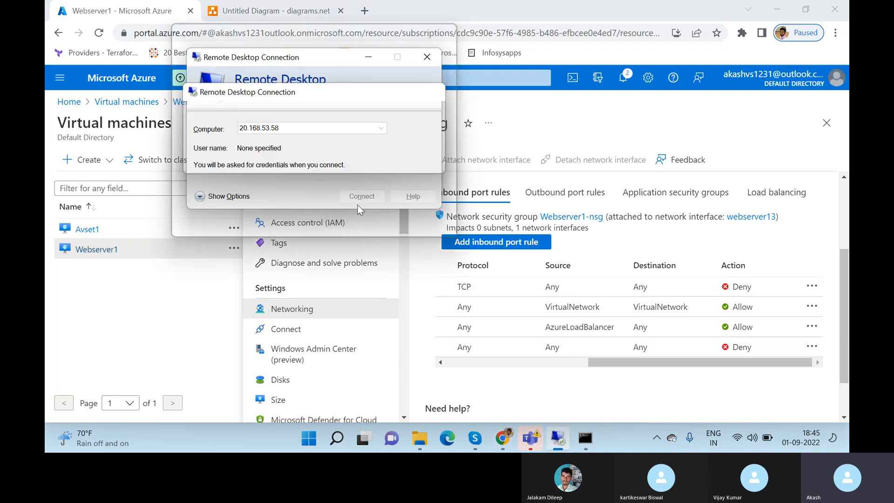
pyautogui.click(365, 196)
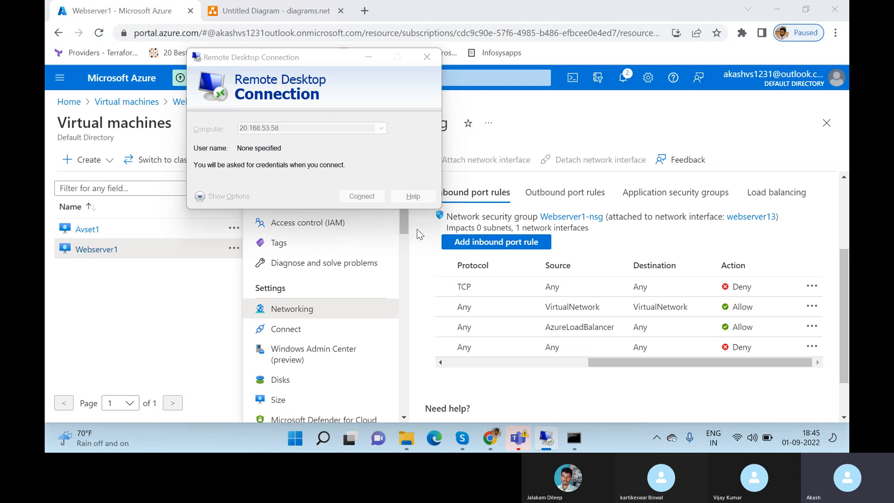
pyautogui.click(390, 218)
pyautogui.click(350, 200)
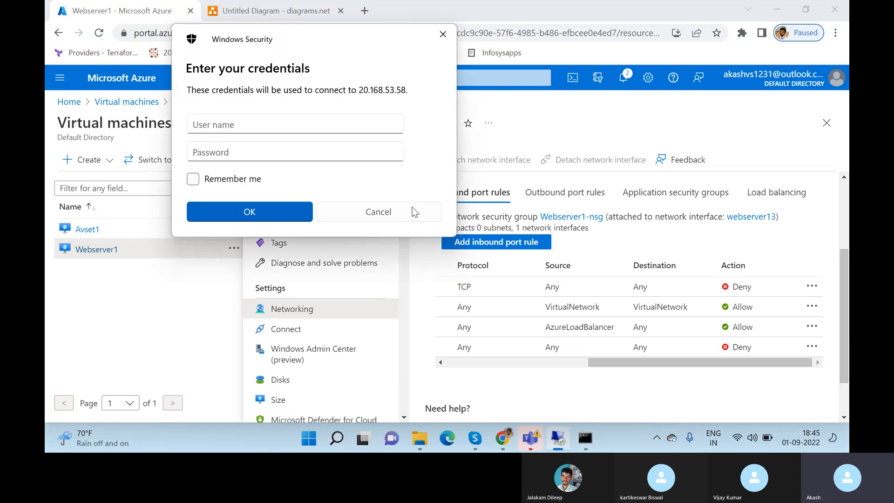
pyautogui.click(412, 211)
pyautogui.click(365, 195)
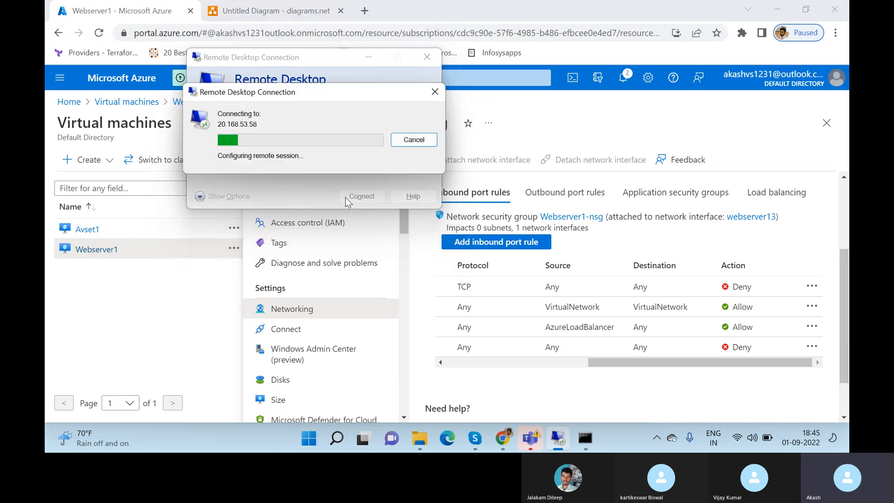
pyautogui.click(409, 212)
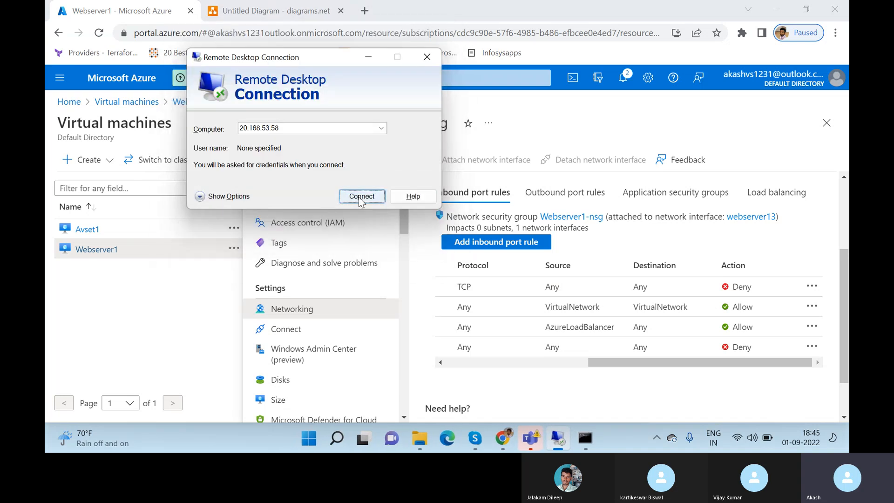
pyautogui.click(361, 196)
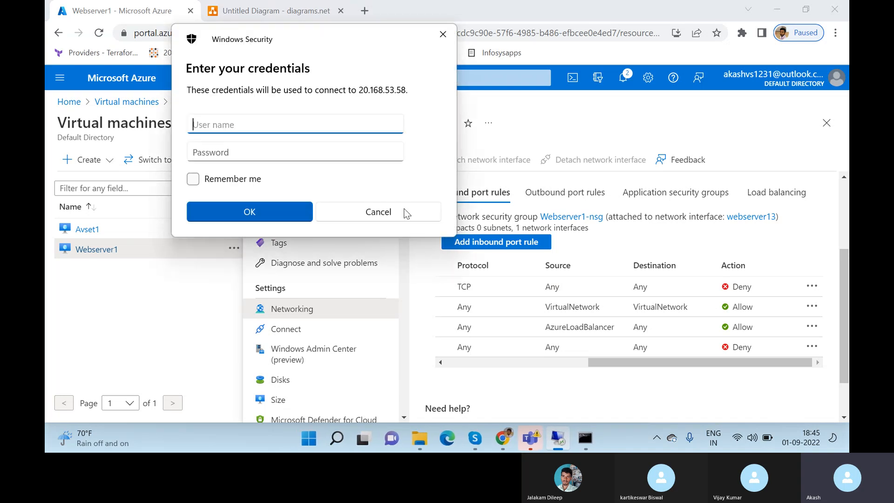
pyautogui.click(405, 211)
pyautogui.click(369, 199)
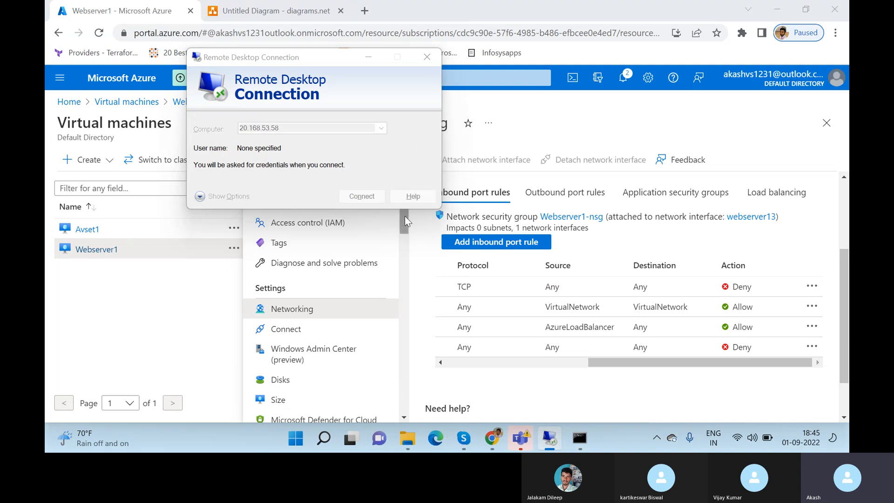
pyautogui.click(408, 210)
pyautogui.click(373, 197)
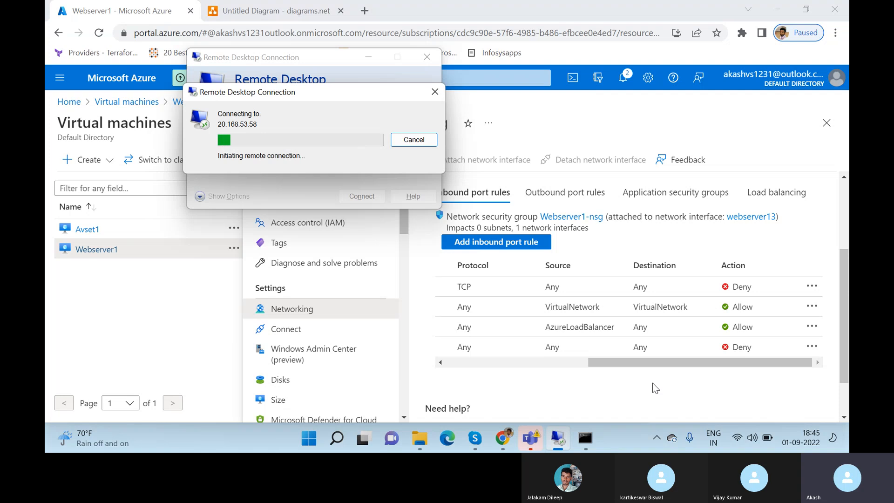
pyautogui.click(414, 140)
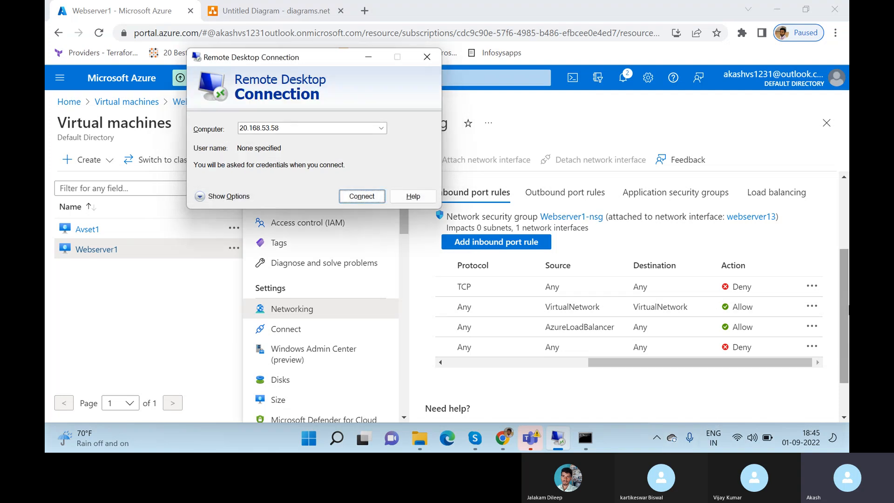
# Delete the RDP security rule from Webserver1's inbound port rules, checking the port notes in the diagram meanwhile.
pyautogui.click(811, 286)
pyautogui.click(720, 292)
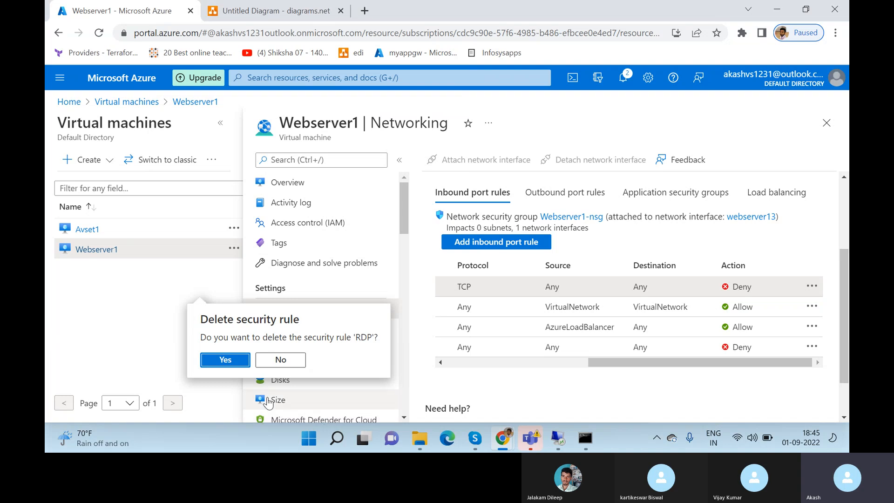
pyautogui.click(225, 360)
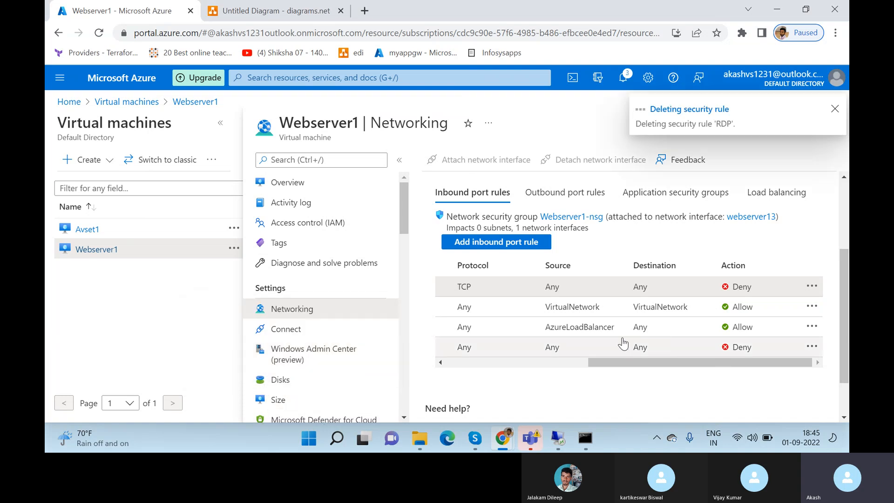
pyautogui.hscroll(-3, 635, 363)
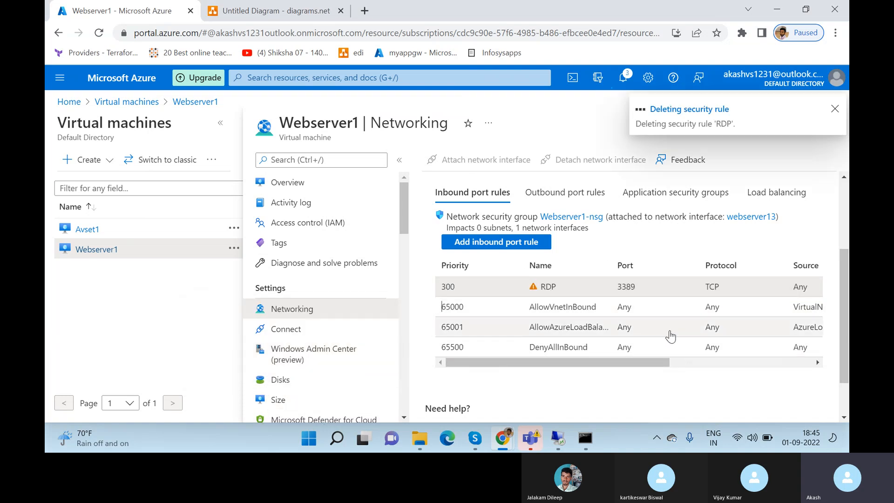
pyautogui.click(247, 7)
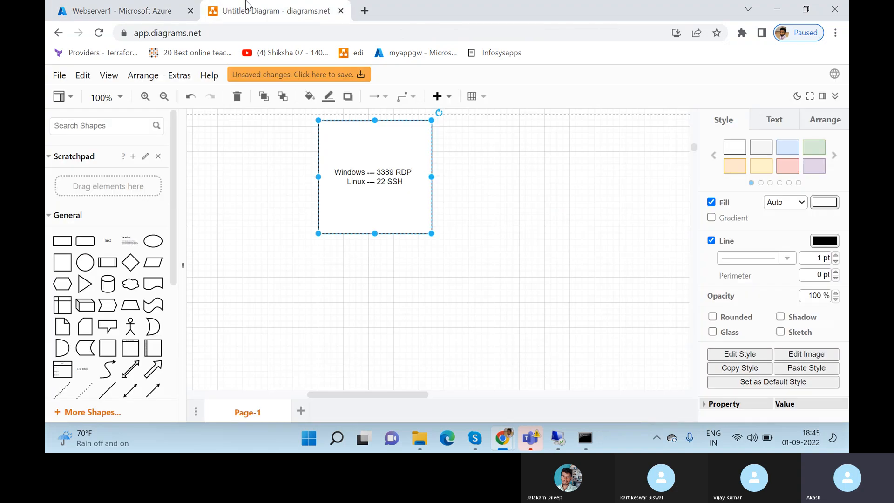
pyautogui.click(119, 14)
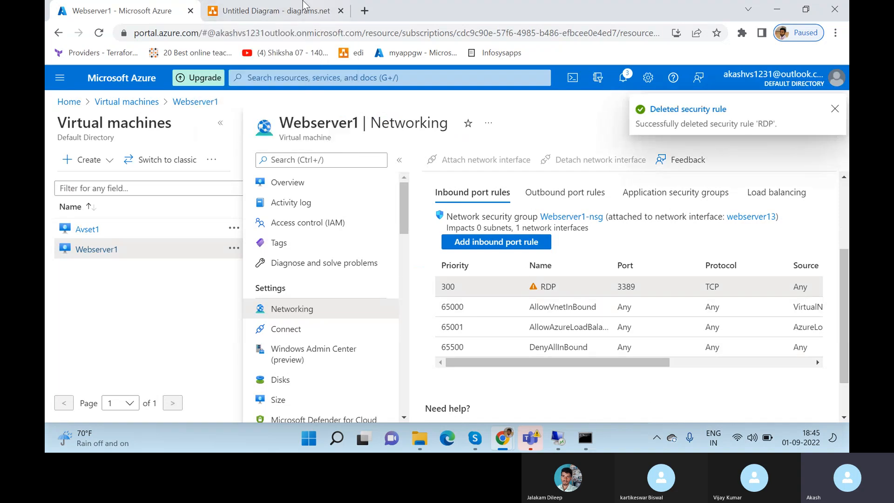
# Add the line "NSG -- network security group" below the Windows and Linux port notes in the diagram's text box.
pyautogui.click(275, 10)
pyautogui.doubleClick(365, 183)
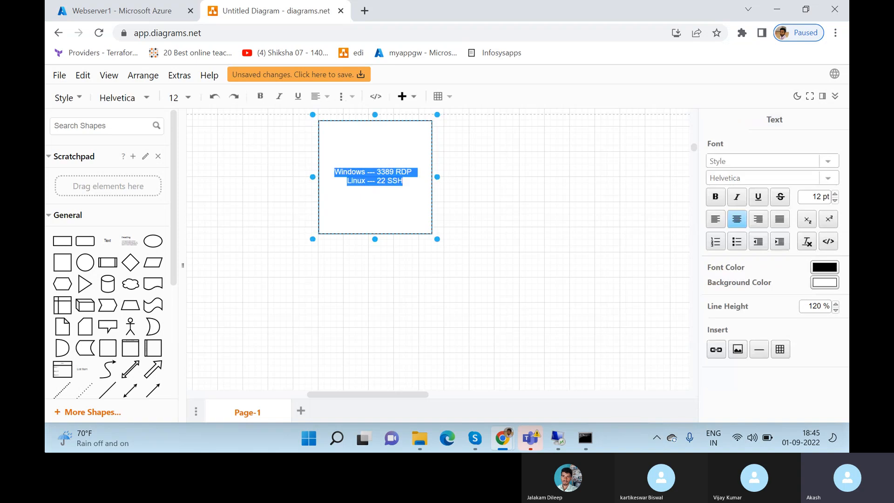
pyautogui.click(404, 180)
pyautogui.press('Return')
pyautogui.press('Return')
pyautogui.write('N')
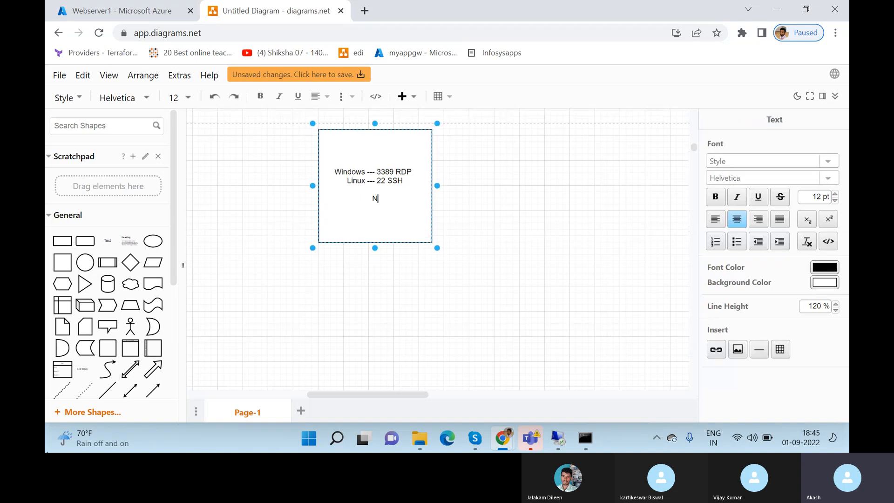
pyautogui.write('SG -- network security group')
# List "1) NIC of the VM" and "2) Subnet of the VM" beneath the NSG line in the diagram's text box.
pyautogui.press('Return')
pyautogui.write('1')
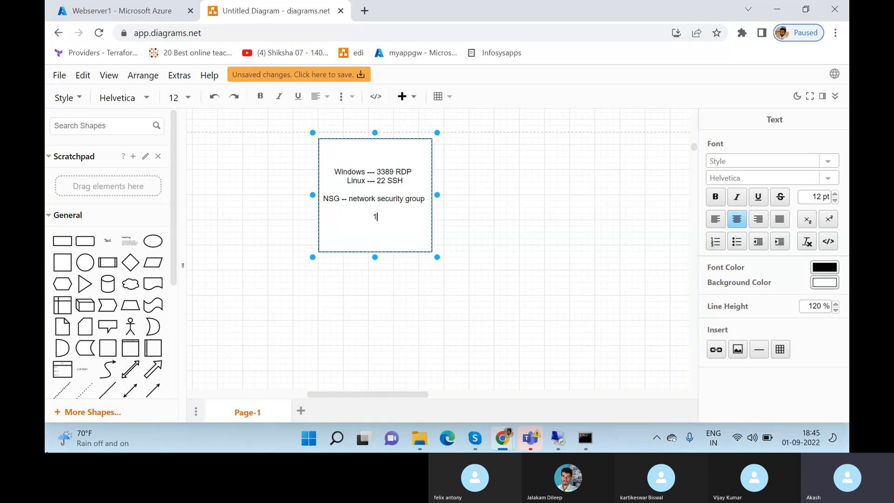
pyautogui.write(') NIC')
pyautogui.press('Return')
pyautogui.press('BackSpace')
pyautogui.write('of the VM')
pyautogui.press('Return')
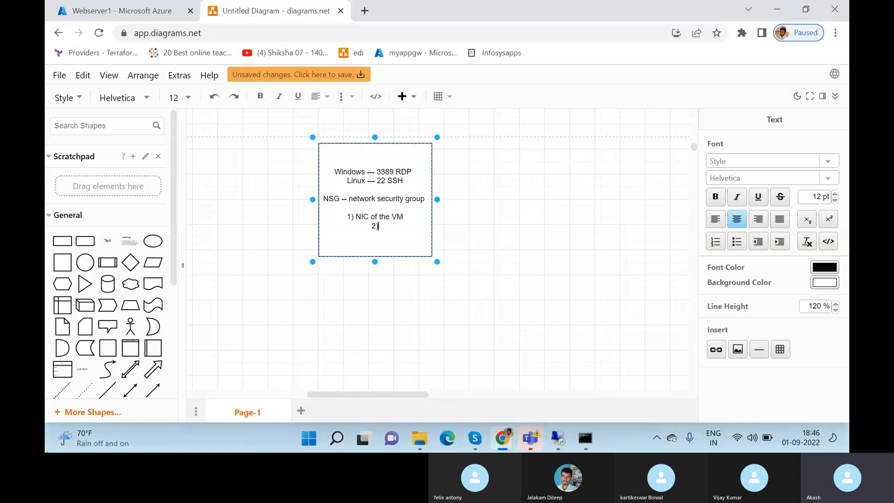
pyautogui.write('2) Subnet of the')
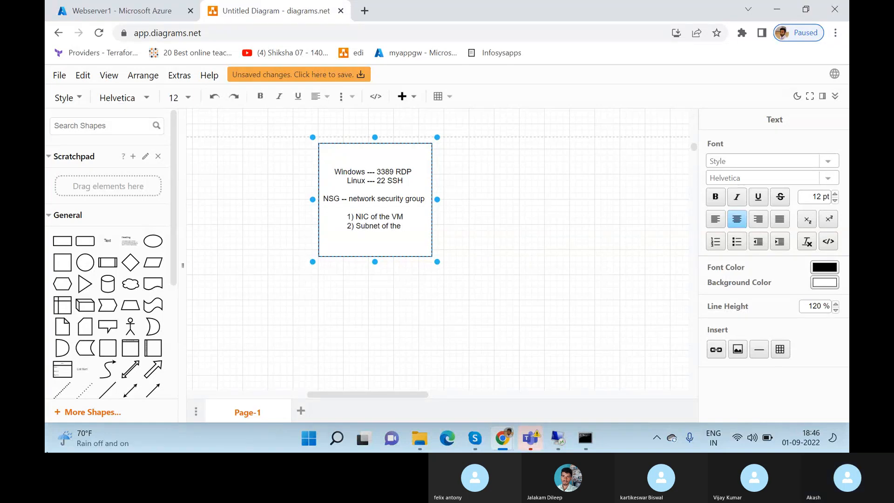
pyautogui.write(' VM')
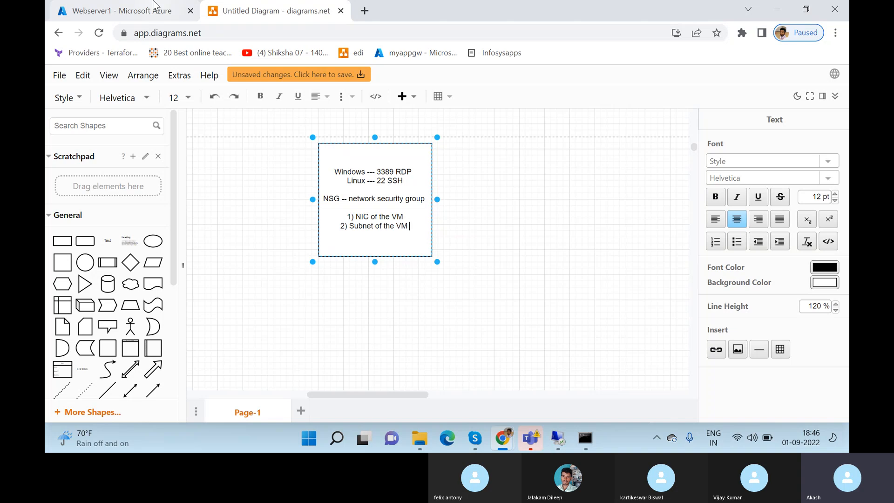
# Compare the diagram's NSG notes with Webserver1's network interface, subnet, attached network security group and inbound port rules in the Azure portal.
pyautogui.moveTo(152, 9)
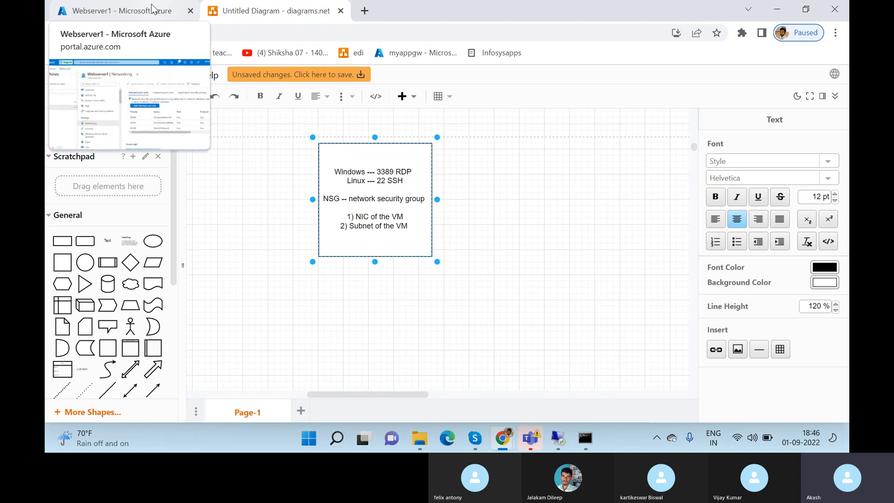
pyautogui.click(501, 82)
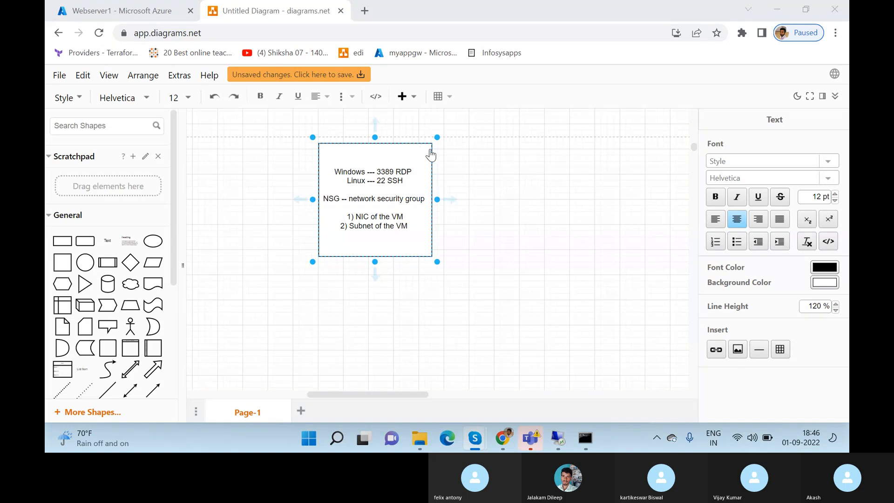
pyautogui.click(102, 11)
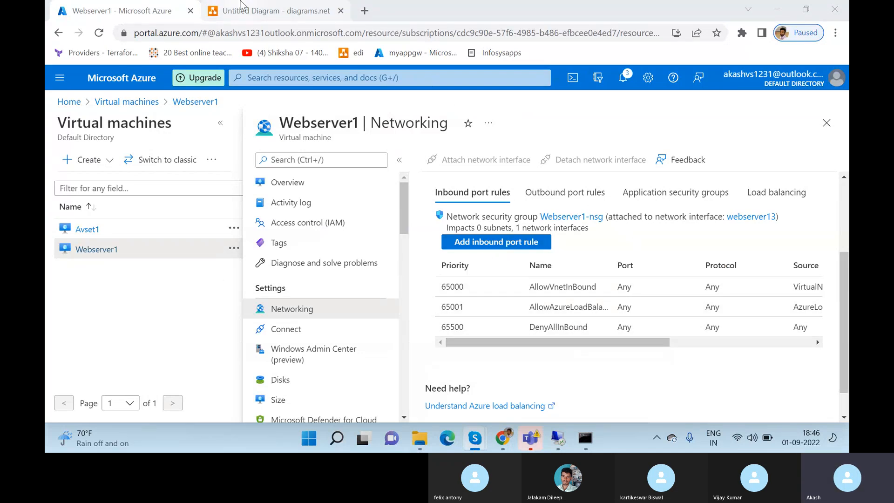
pyautogui.click(274, 11)
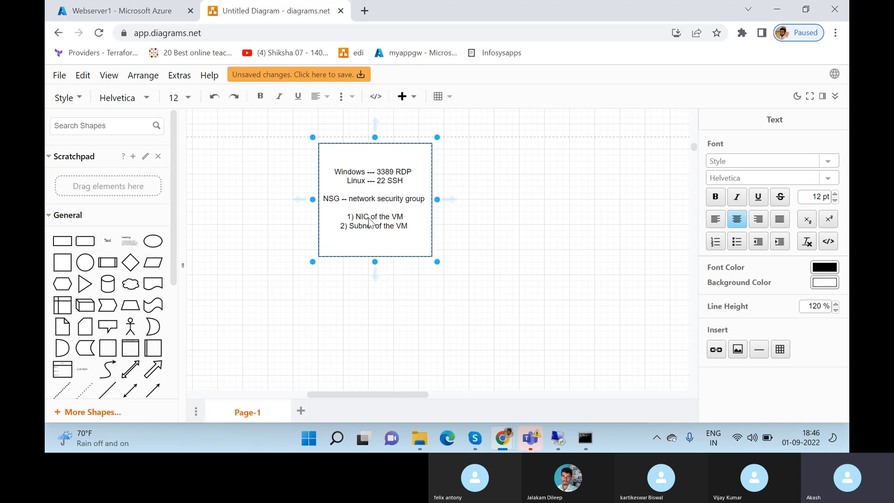
pyautogui.click(122, 10)
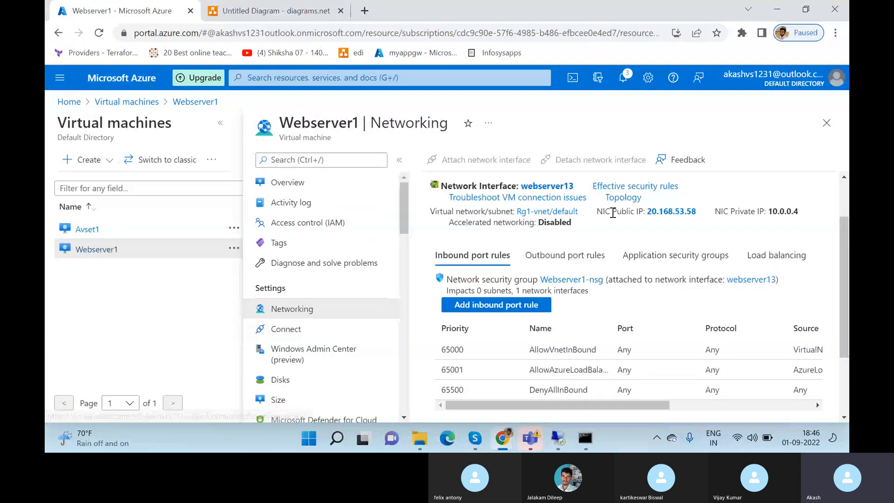
pyautogui.scroll(-1, 541, 289)
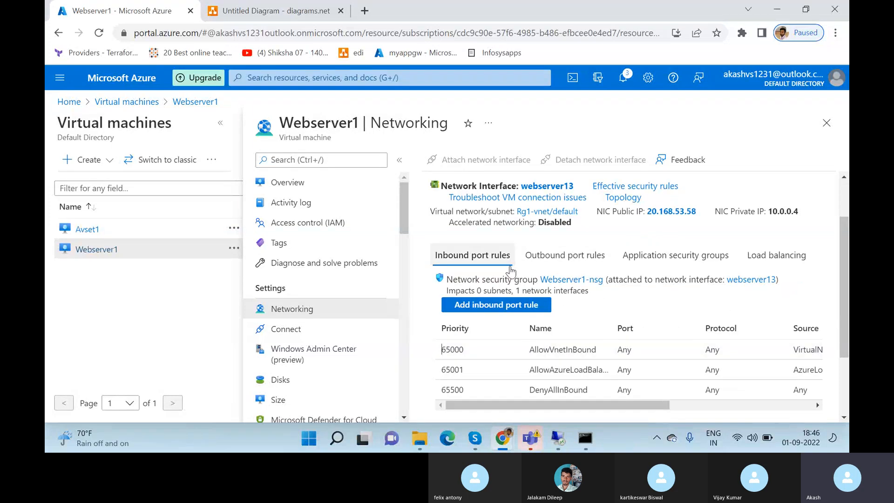
pyautogui.scroll(1, 568, 368)
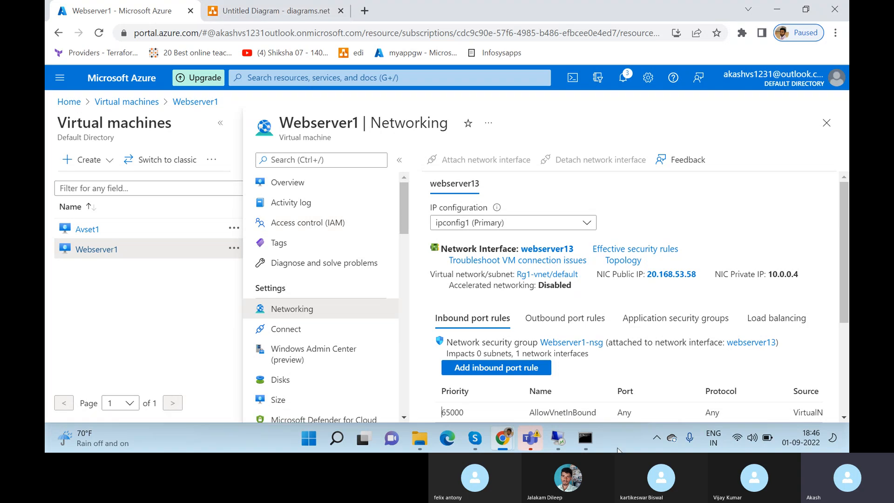
pyautogui.click(300, 12)
pyautogui.click(156, 5)
pyautogui.scroll(-3, 539, 309)
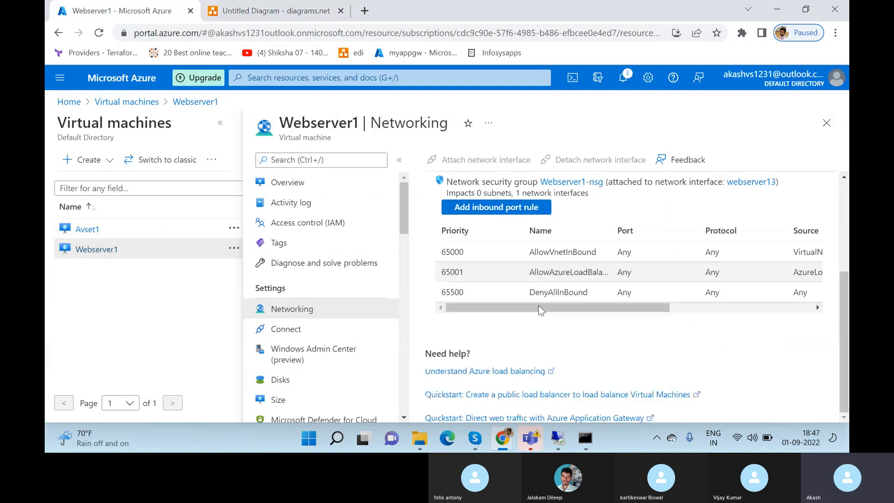
# Add blank lines to the diagram's port and NSG notes box and move the box up and to the right on the canvas.
pyautogui.scroll(3, 470, 340)
pyautogui.click(279, 11)
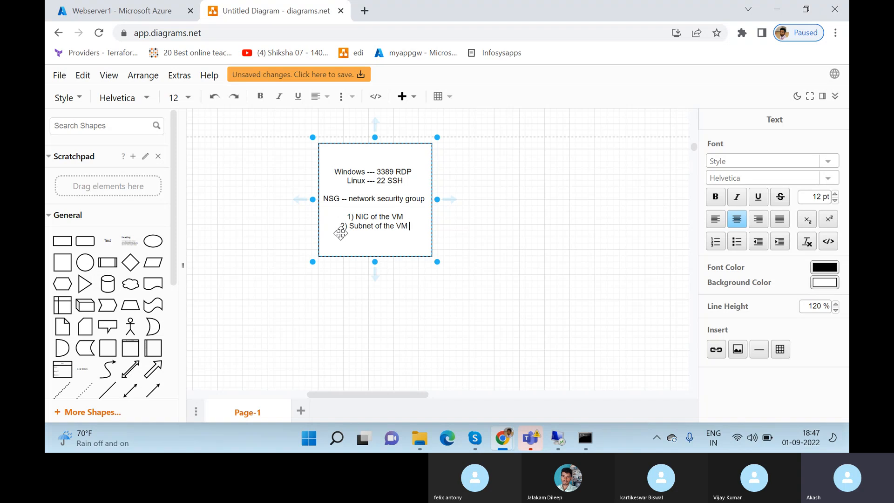
pyautogui.press('Return')
pyautogui.press('Return')
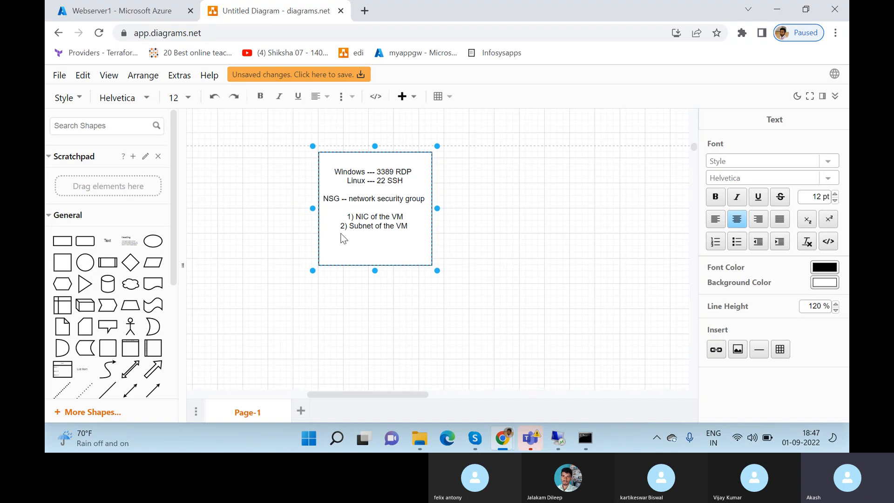
pyautogui.click(414, 304)
pyautogui.moveTo(390, 211); pyautogui.dragTo(484, 173)
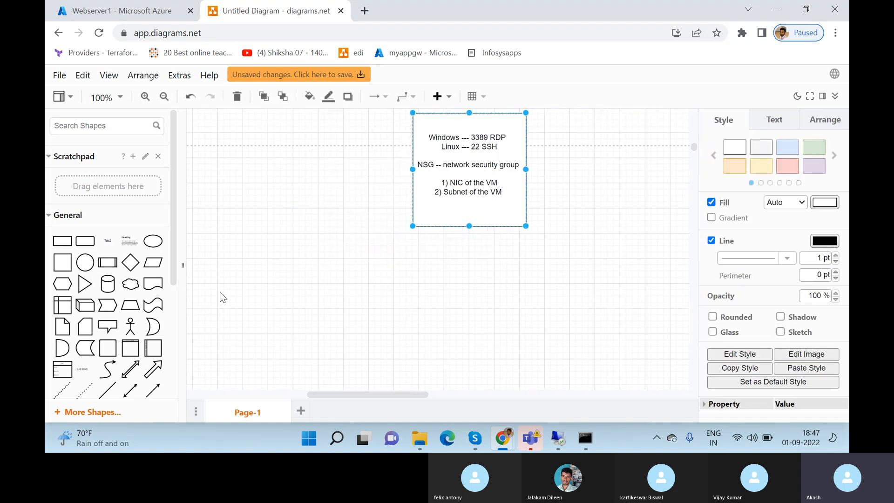
# Add a large square directly beneath the notes box containing "NSG", "1) Inbound rule" and "2) Outbound rule".
pyautogui.click(62, 263)
pyautogui.moveTo(445, 265); pyautogui.dragTo(569, 357)
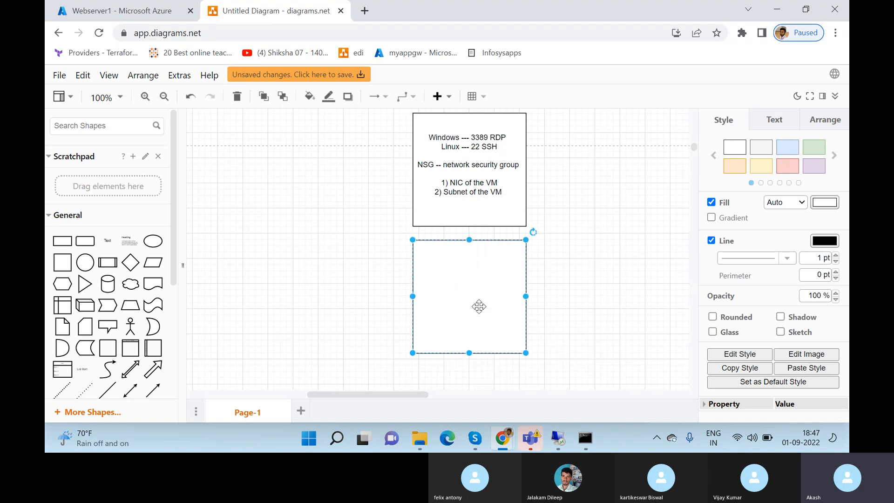
pyautogui.doubleClick(454, 296)
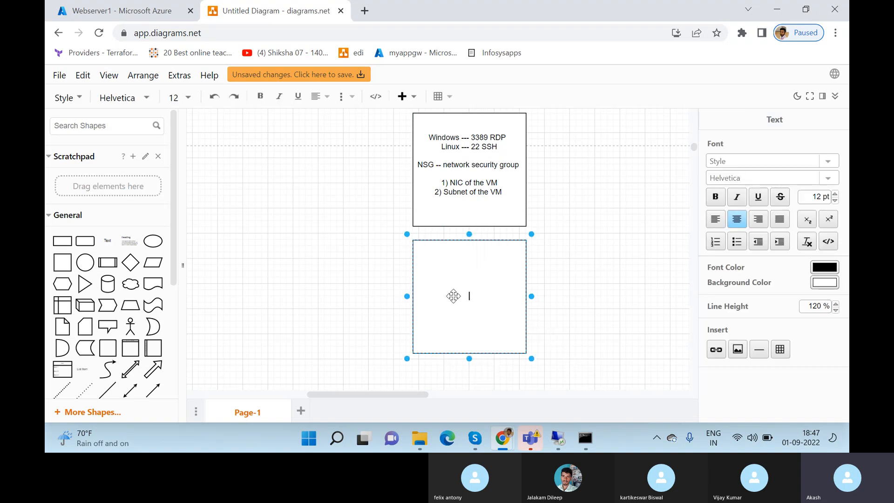
pyautogui.write('NSG')
pyautogui.press('Return')
pyautogui.write('1) ')
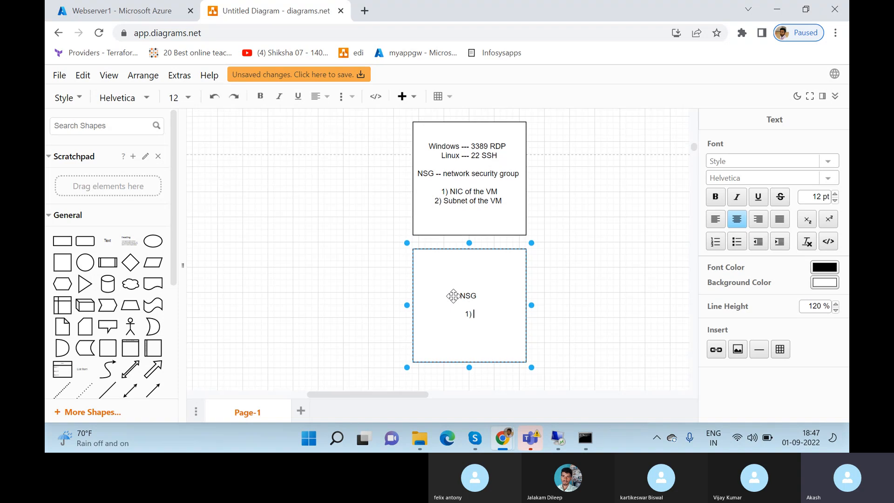
pyautogui.write('Inbound rule')
pyautogui.press('Return')
pyautogui.write('2) Out')
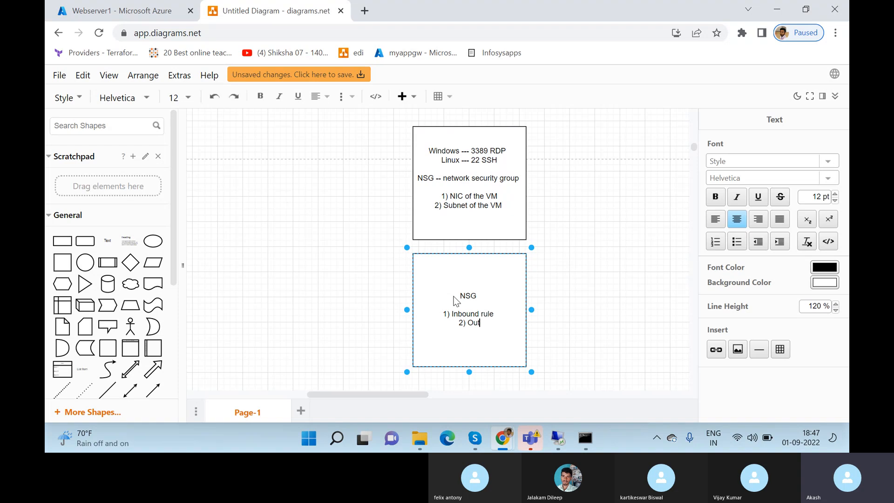
pyautogui.write('bound rule')
# Extend the inbound rule line with "-- Any traffic coming into the VM is in inbound.".
pyautogui.press('Up')
pyautogui.write('-- Any (')
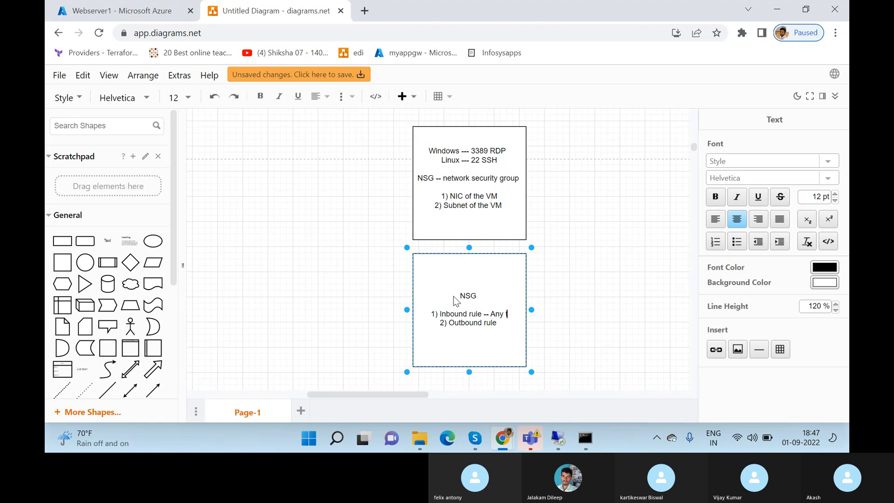
pyautogui.write('raffic')
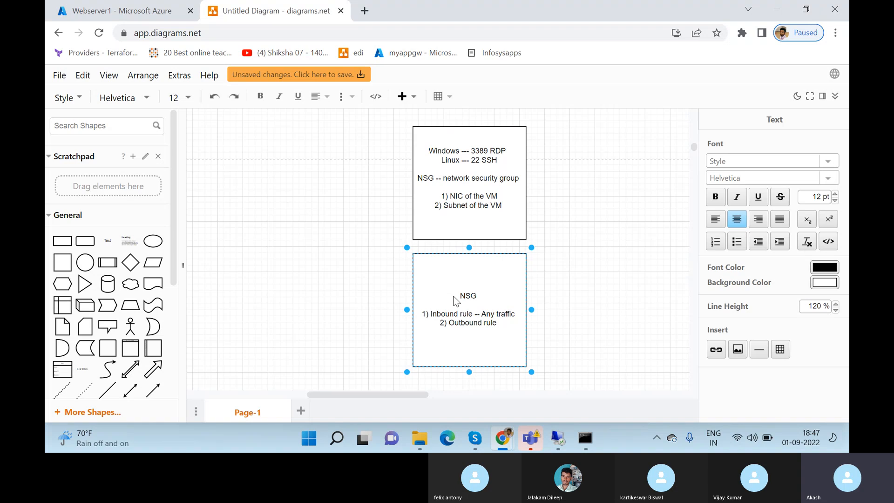
pyautogui.write('coming i')
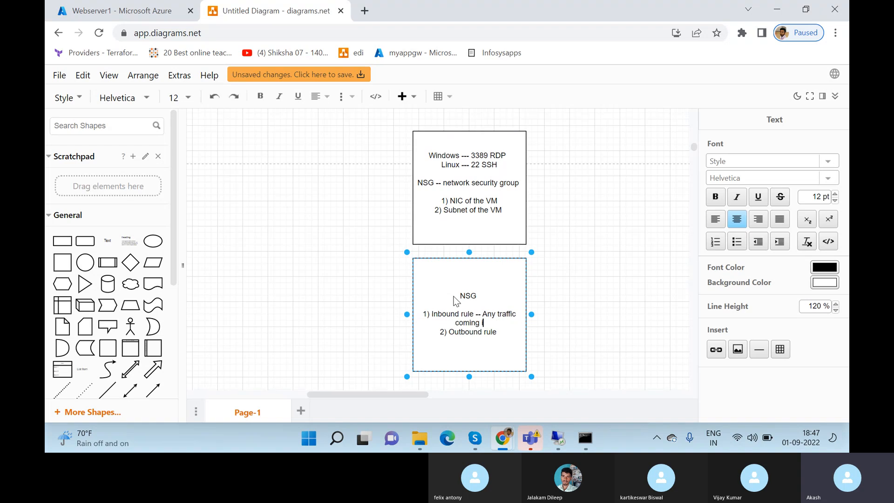
pyautogui.write('nto the VM is in inbo')
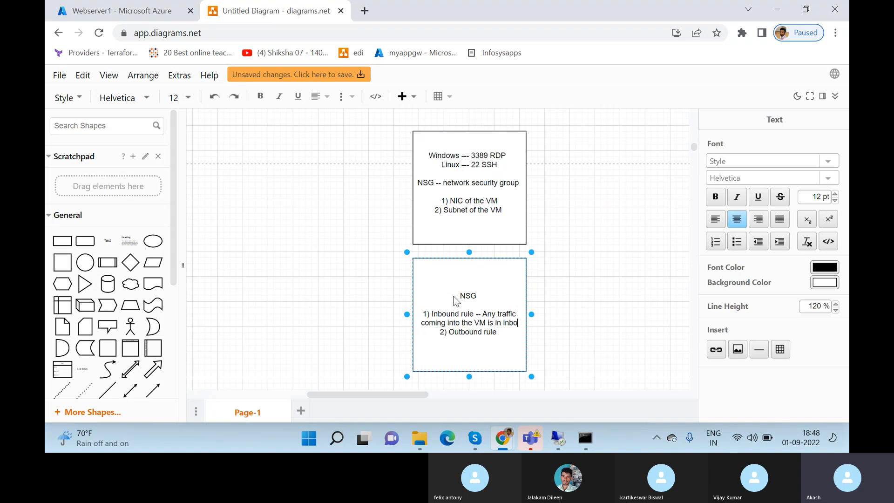
pyautogui.write('und.')
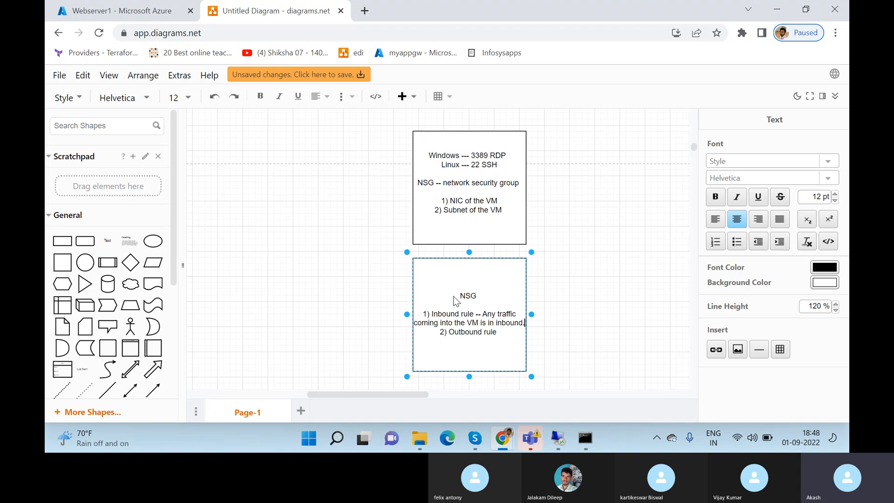
# Extend the outbound rule line with "-- Any traffic which is leaving the VM is outbound".
pyautogui.press('Down')
pyautogui.write('-- Any traffi')
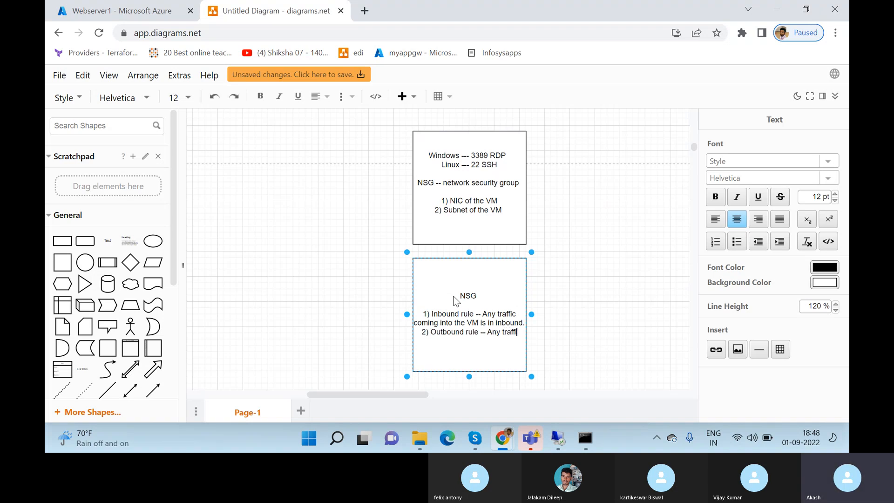
pyautogui.write('c which is le')
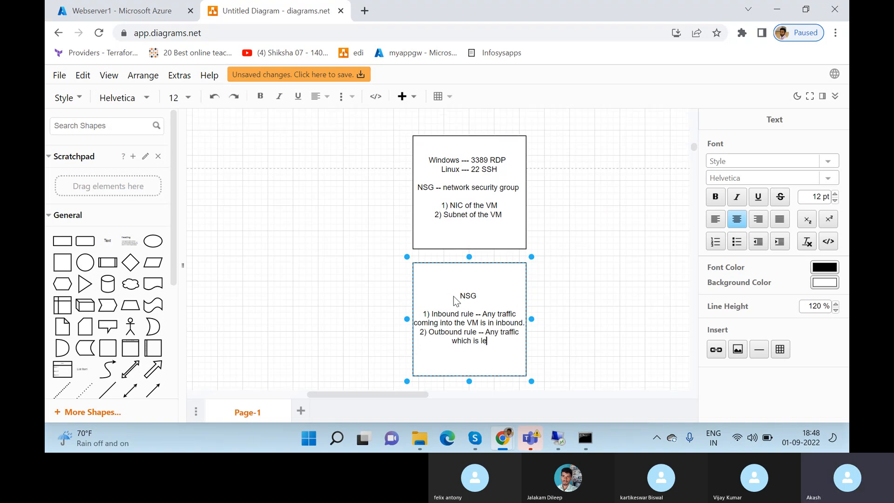
pyautogui.write('aving the VM is out')
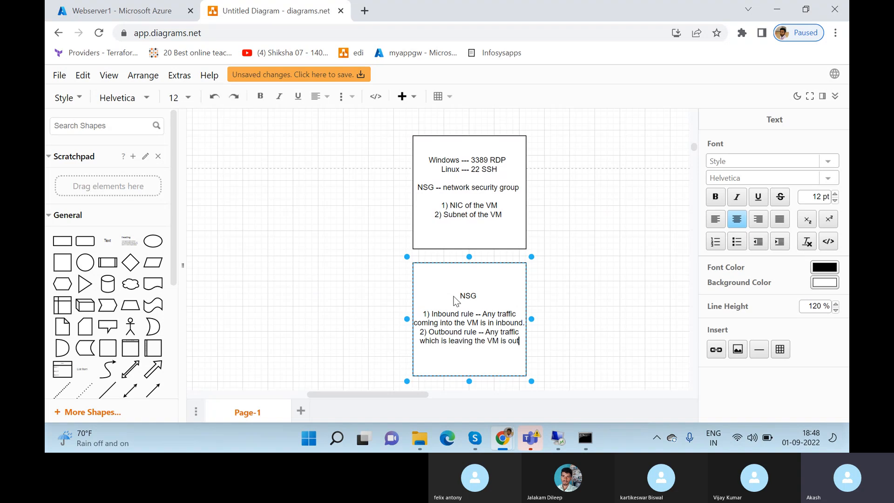
pyautogui.write('bound')
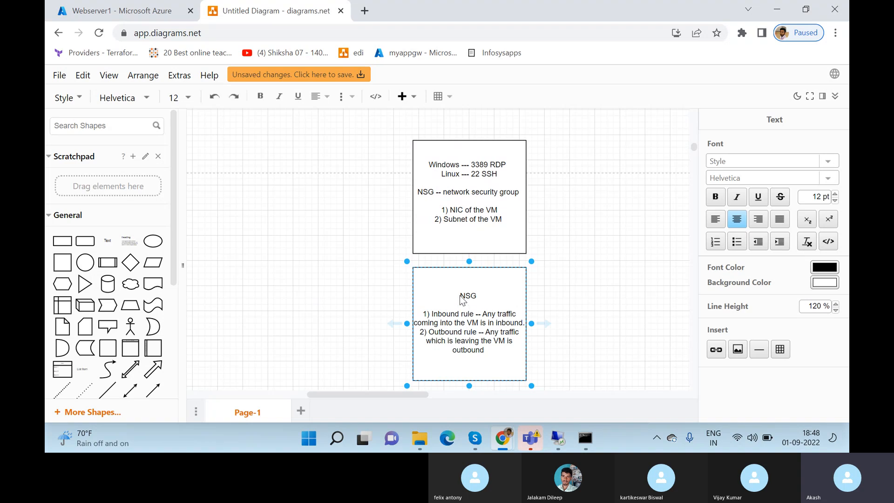
# Add a small square labelled "Laptop" in the empty area below and to the left of the NSG rules box.
pyautogui.scroll(-4, 368, 303)
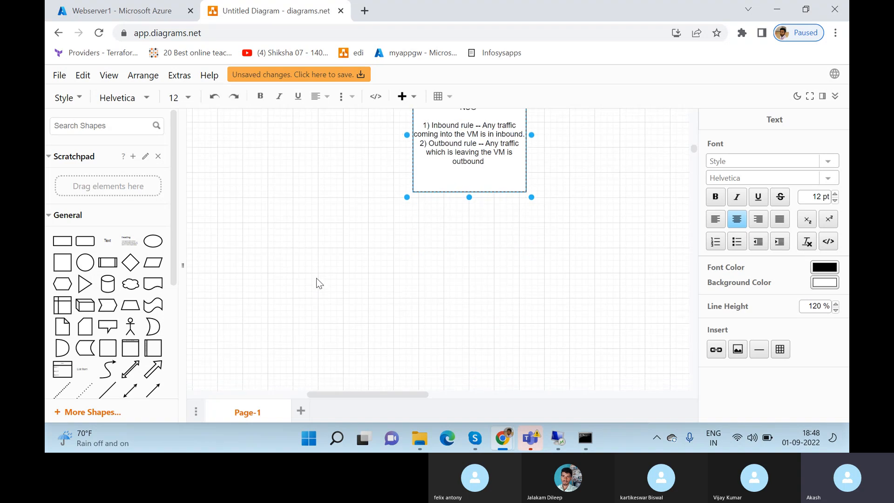
pyautogui.click(69, 269)
pyautogui.moveTo(429, 251); pyautogui.dragTo(298, 326)
pyautogui.doubleClick(299, 326)
pyautogui.write('Laptop')
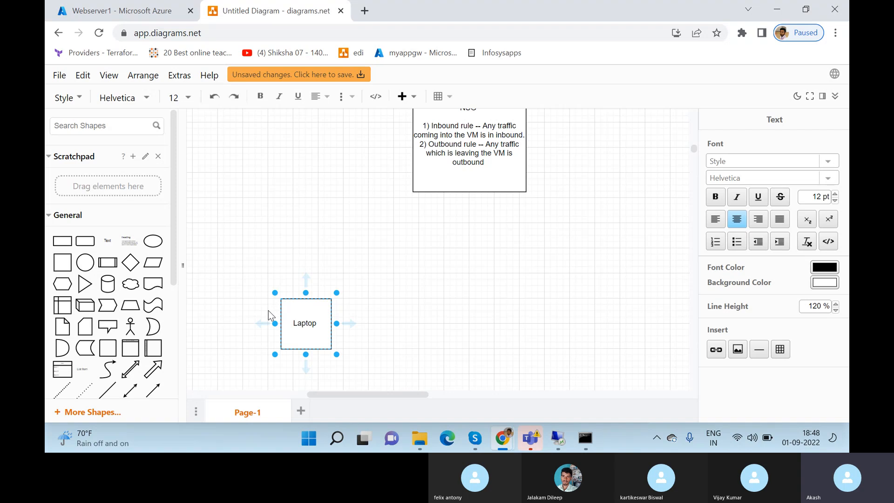
# Add a small square labelled "VM" just beneath the NSG rules box.
pyautogui.click(62, 263)
pyautogui.moveTo(447, 229); pyautogui.dragTo(461, 244)
pyautogui.click(292, 322)
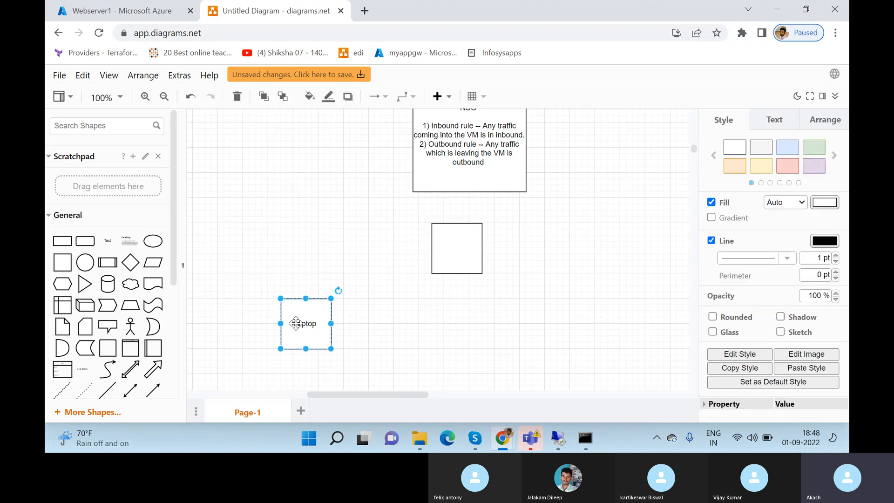
pyautogui.doubleClick(454, 241)
pyautogui.write('VM')
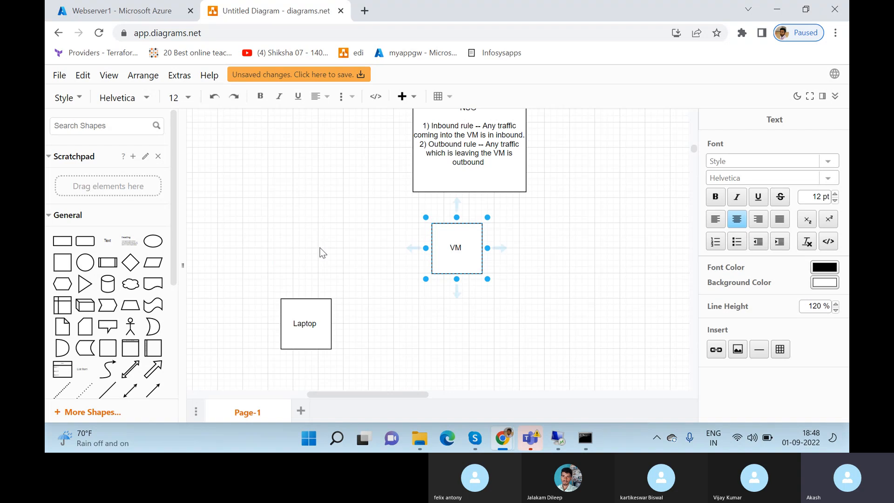
pyautogui.click(321, 323)
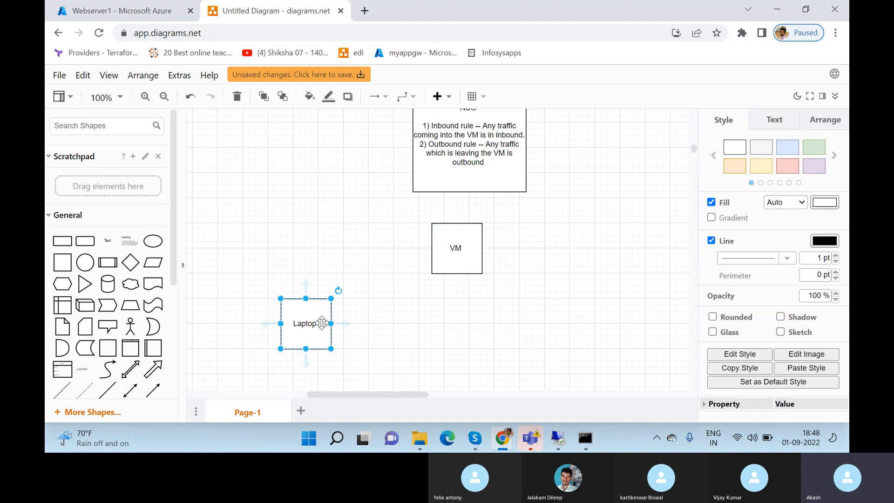
# Relabel the VM square as "Windows VM" with "3389 RDP" on the line below.
pyautogui.click(442, 261)
pyautogui.doubleClick(443, 261)
pyautogui.write('Windiws')
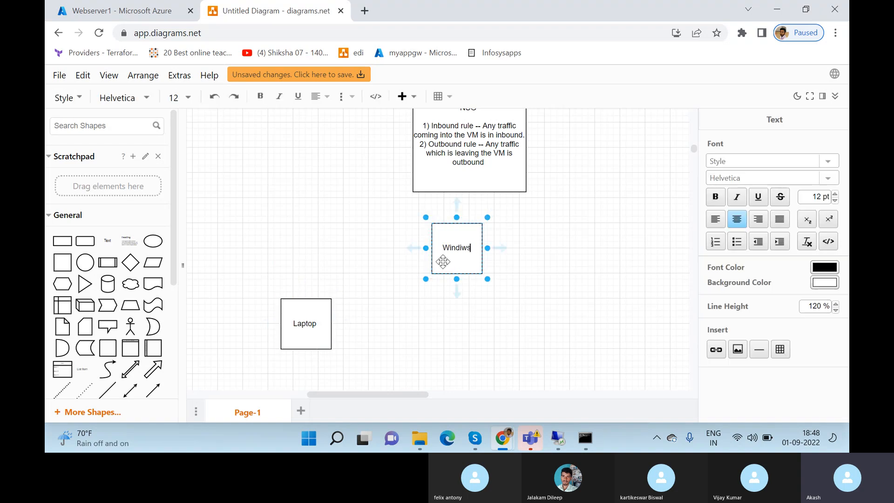
pyautogui.press('BackSpace')
pyautogui.press('BackSpace')
pyautogui.press('BackSpace')
pyautogui.write('ows VM')
pyautogui.press('Return')
pyautogui.write('3389')
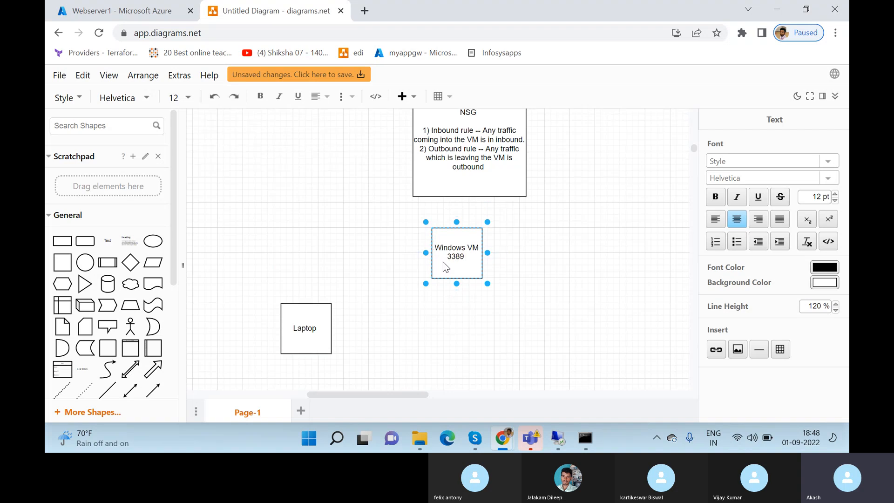
pyautogui.write(' RDP')
pyautogui.click(382, 304)
# Add "Requester" below the "Laptop" label in its square, checking the Skype call window meanwhile.
pyautogui.click(308, 329)
pyautogui.doubleClick(310, 334)
pyautogui.click(307, 331)
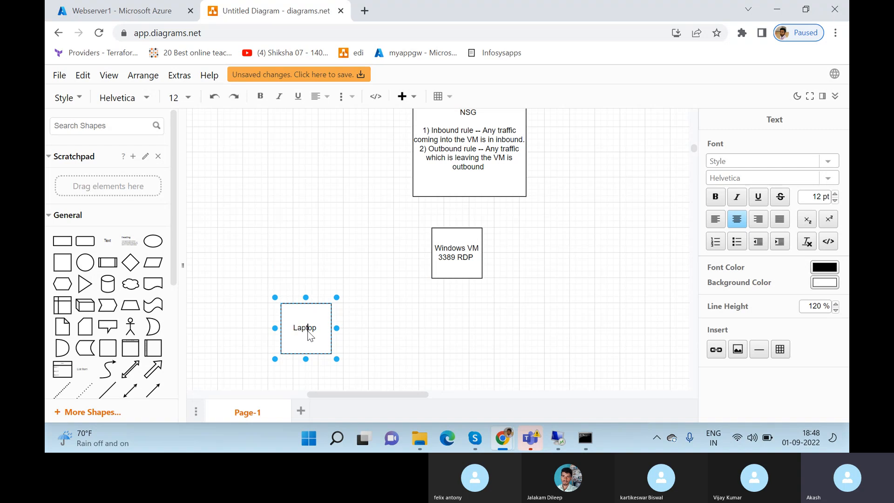
pyautogui.click(663, 233)
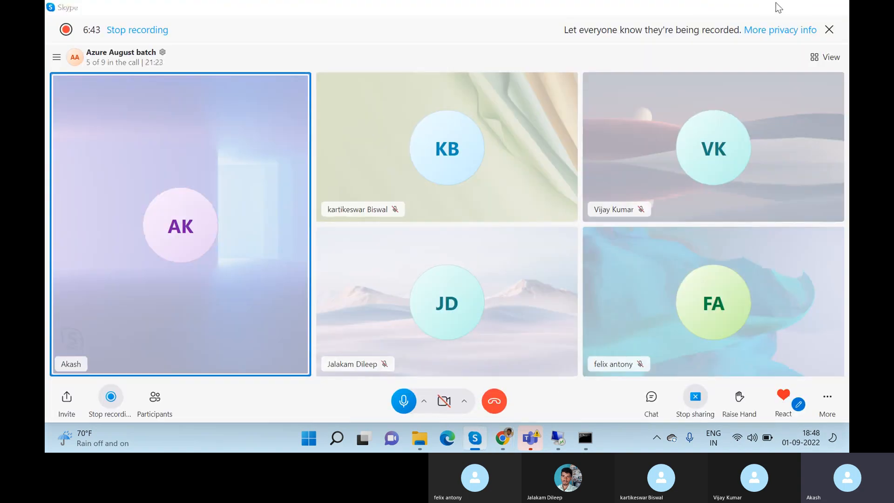
pyautogui.click(776, 6)
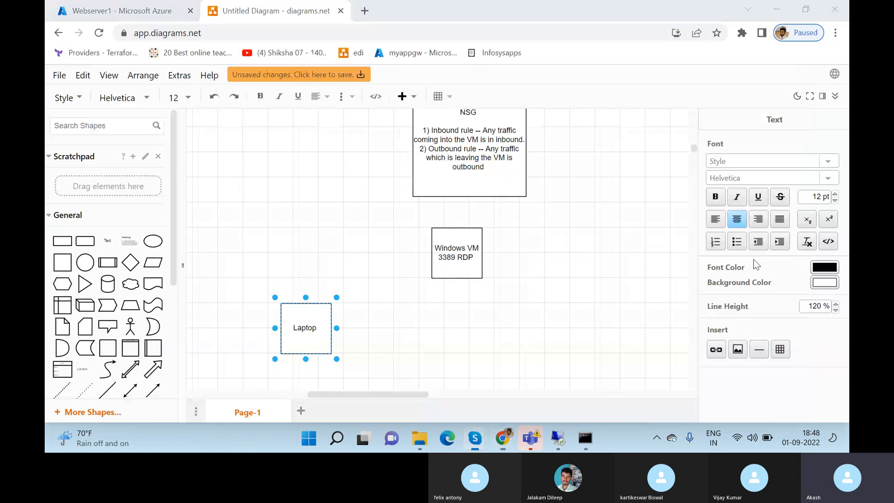
pyautogui.hotkey('alt', 'Tab')
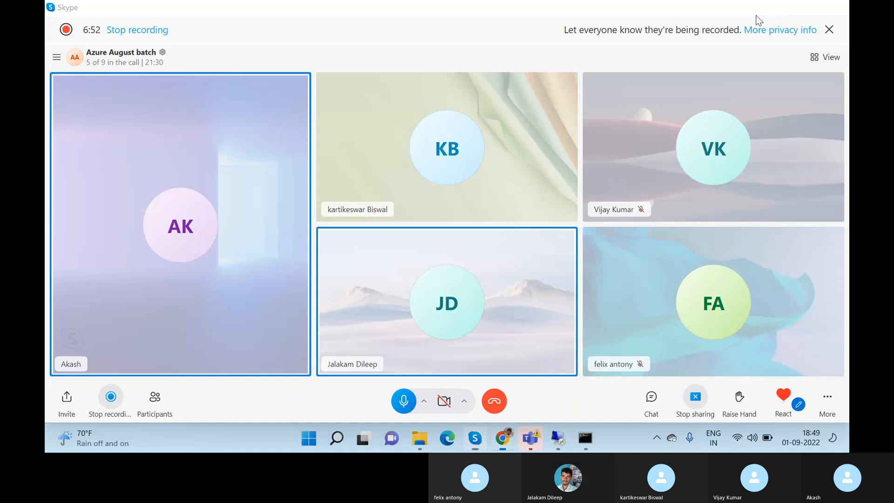
pyautogui.hotkey('alt', 'Tab')
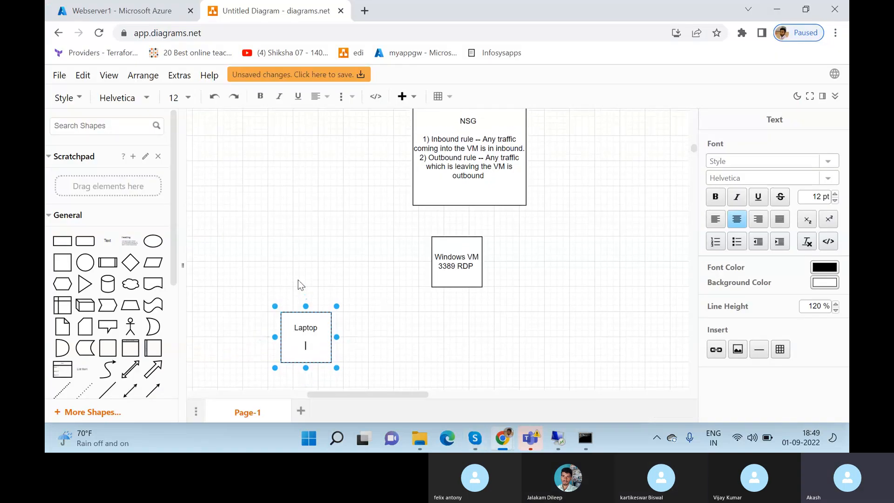
pyautogui.write('Requester')
pyautogui.click(298, 280)
# Add "Receiver" on a separate line beneath "3389 RDP" in the Windows VM square.
pyautogui.doubleClick(457, 262)
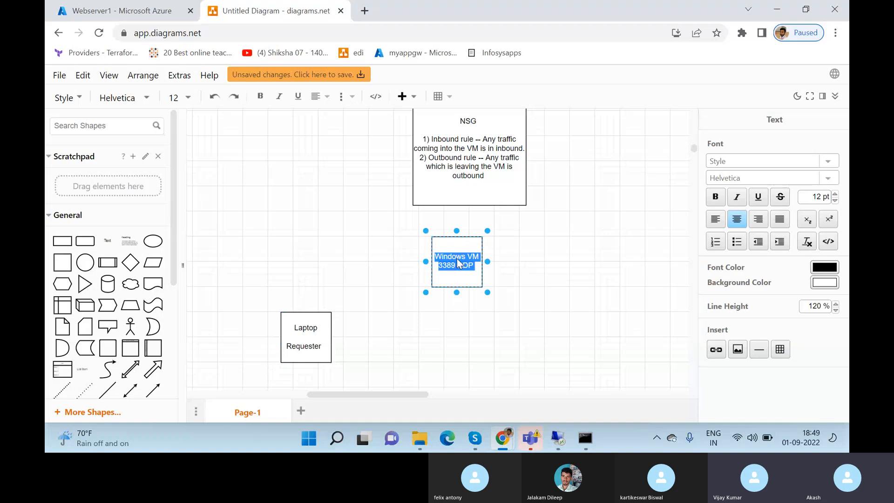
pyautogui.press('End')
pyautogui.press('Return')
pyautogui.press('Return')
pyautogui.write('Rece')
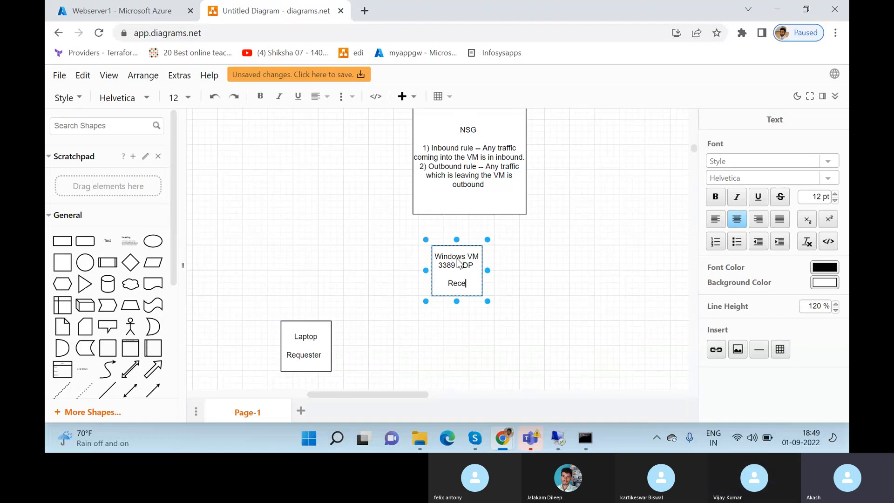
pyautogui.write('iver')
pyautogui.click(297, 344)
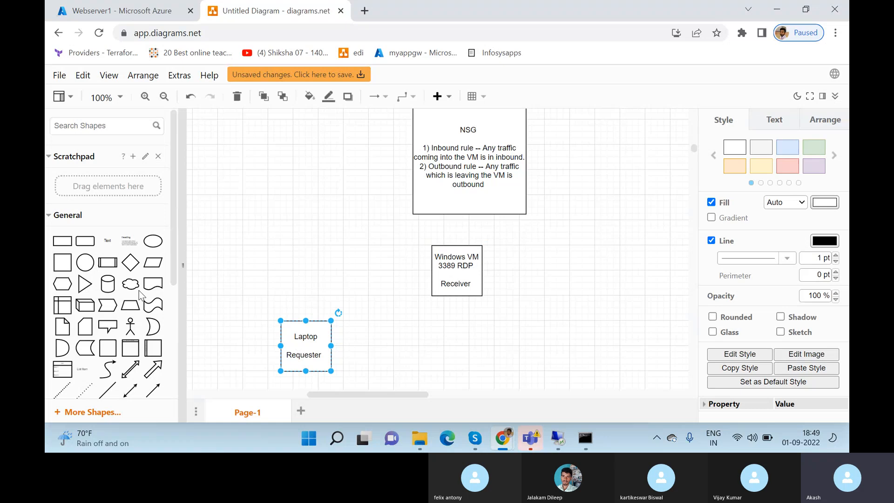
# Draw a block arrow from the Laptop square to the Windows VM square.
pyautogui.click(144, 386)
pyautogui.moveTo(425, 263); pyautogui.dragTo(321, 345)
pyautogui.moveTo(458, 235); pyautogui.dragTo(450, 266)
pyautogui.click(449, 266)
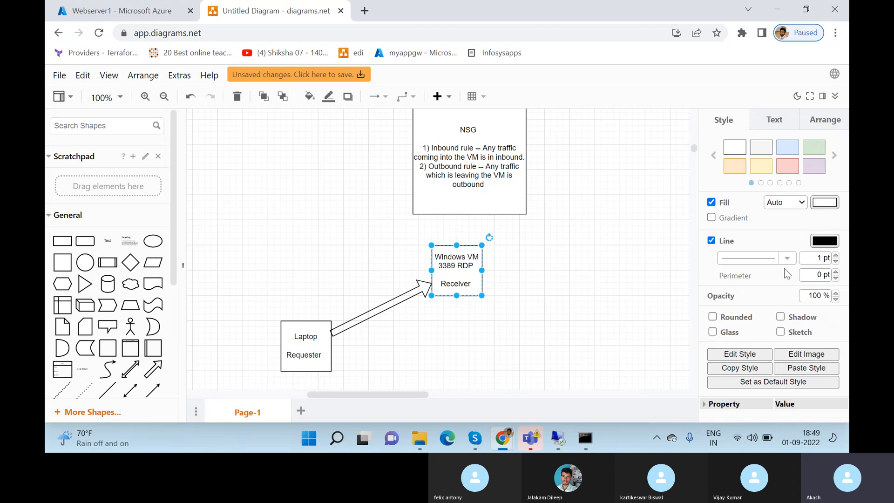
# After checking the Skype call, add a square beside the Receiver VM in diagrams.net, labelled "Windows VM" with "3389 RDP" on the line below.
pyautogui.click(475, 438)
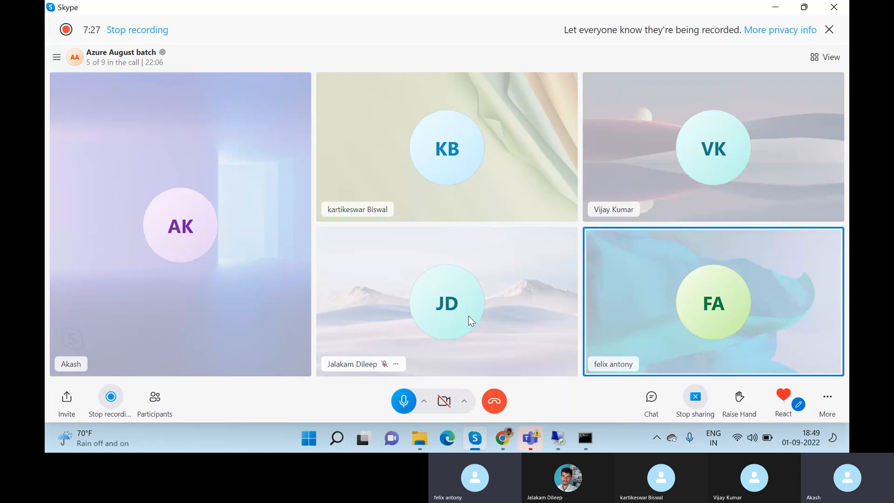
pyautogui.hotkey('alt', 'Tab')
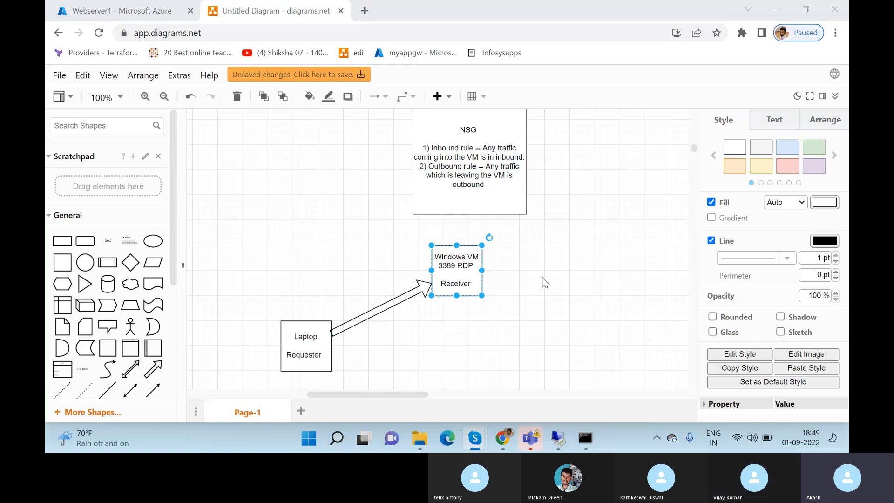
pyautogui.moveTo(62, 262); pyautogui.dragTo(598, 259)
pyautogui.doubleClick(597, 259)
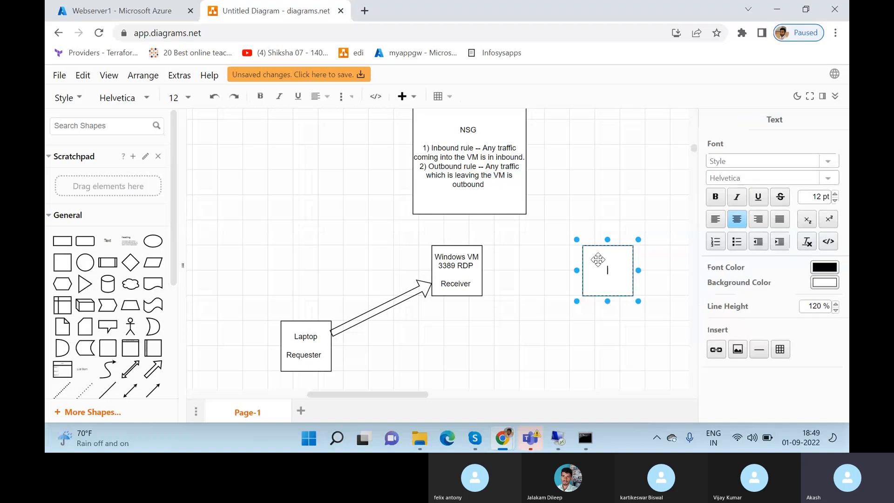
pyautogui.write('Windows VM')
pyautogui.press('Return')
pyautogui.write('3389')
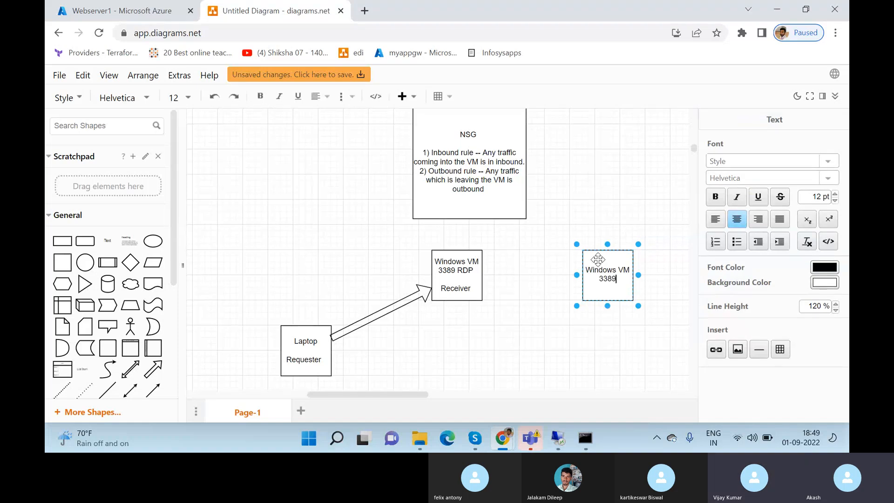
pyautogui.write(' RDP')
# Draw a block arrow from the Receiver VM square to the second Windows VM square.
pyautogui.click(454, 281)
pyautogui.click(153, 369)
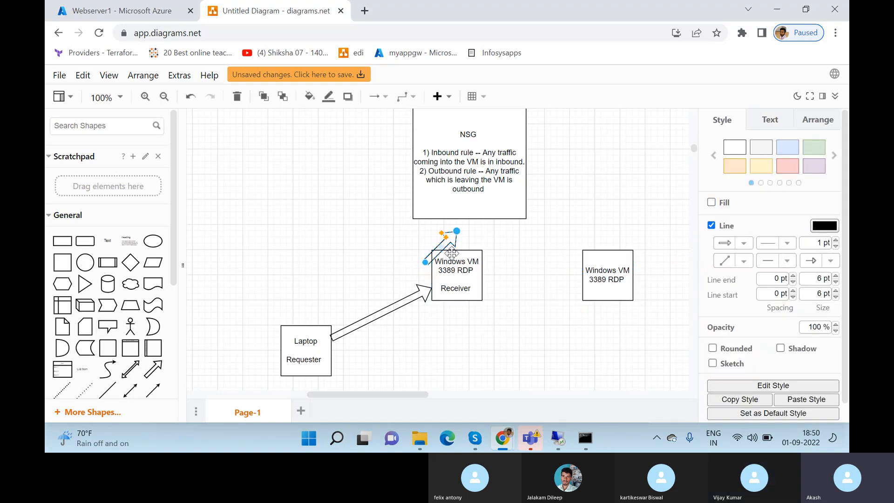
pyautogui.moveTo(425, 261); pyautogui.dragTo(482, 263)
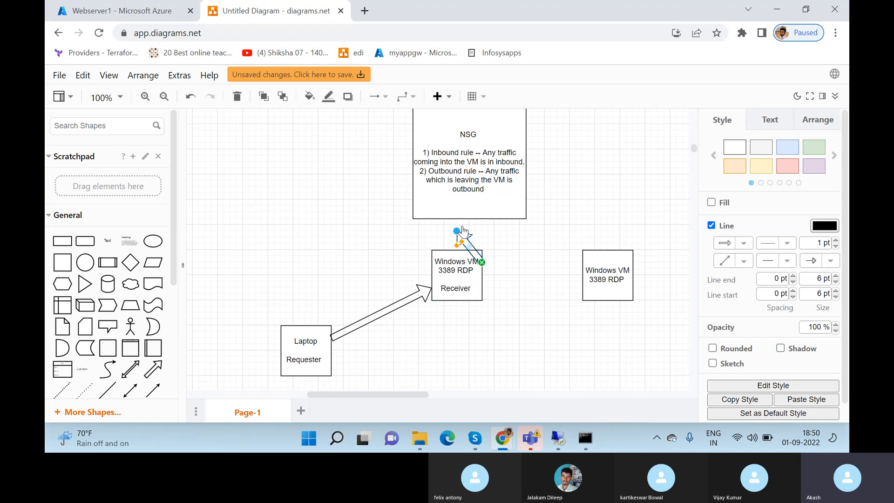
pyautogui.moveTo(462, 231); pyautogui.dragTo(582, 263)
pyautogui.click(536, 347)
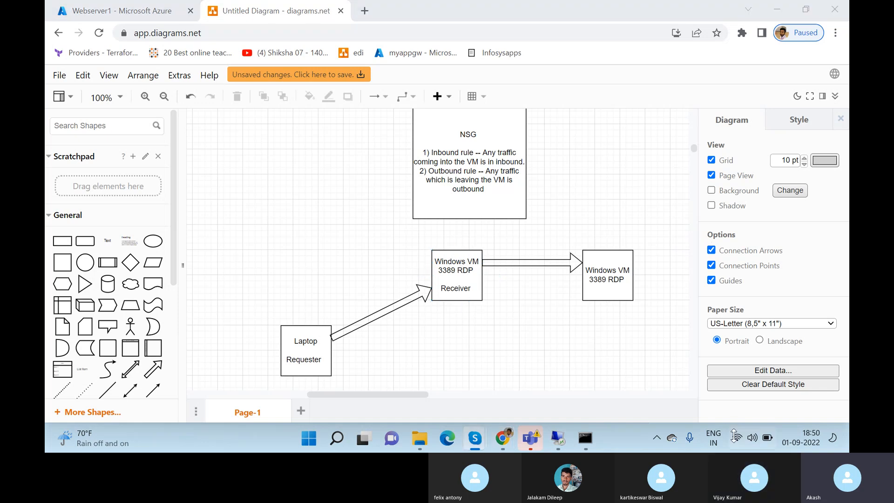
pyautogui.click(803, 254)
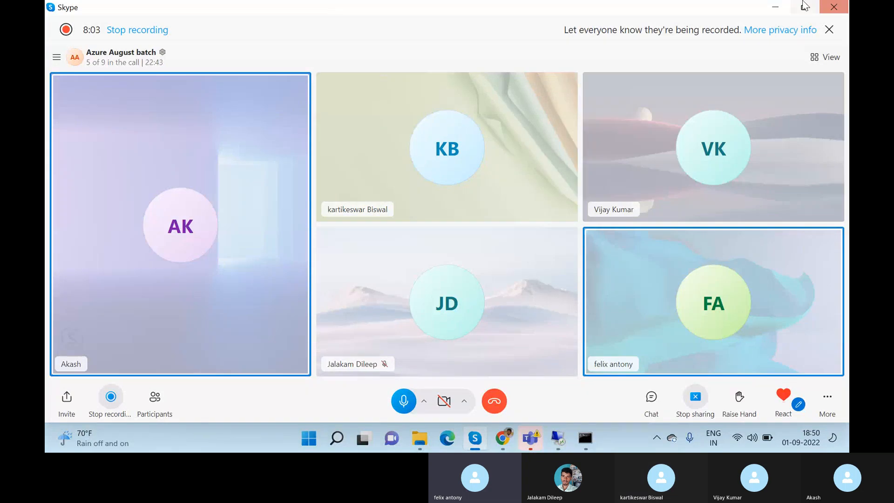
pyautogui.click(773, 12)
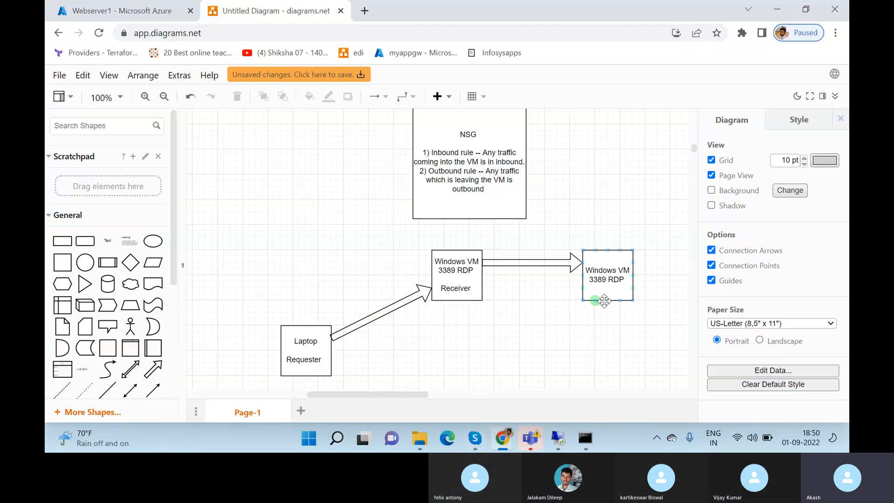
pyautogui.doubleClick(599, 279)
pyautogui.click(602, 280)
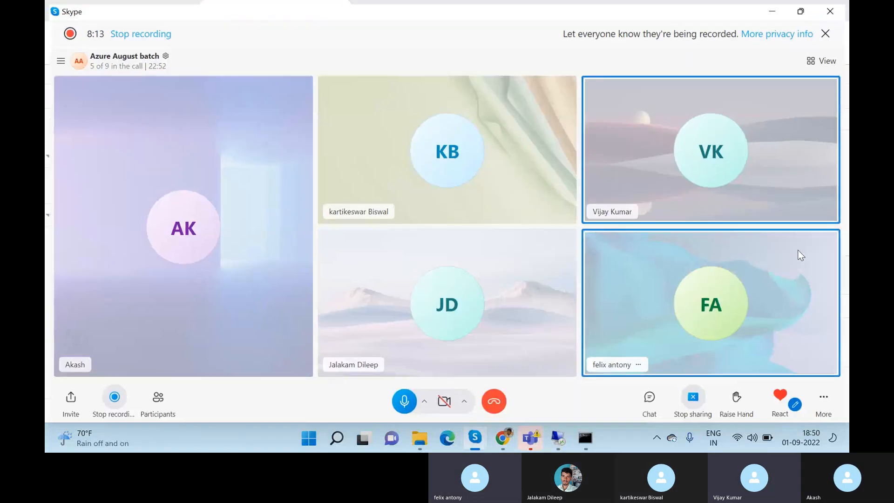
pyautogui.click(776, 11)
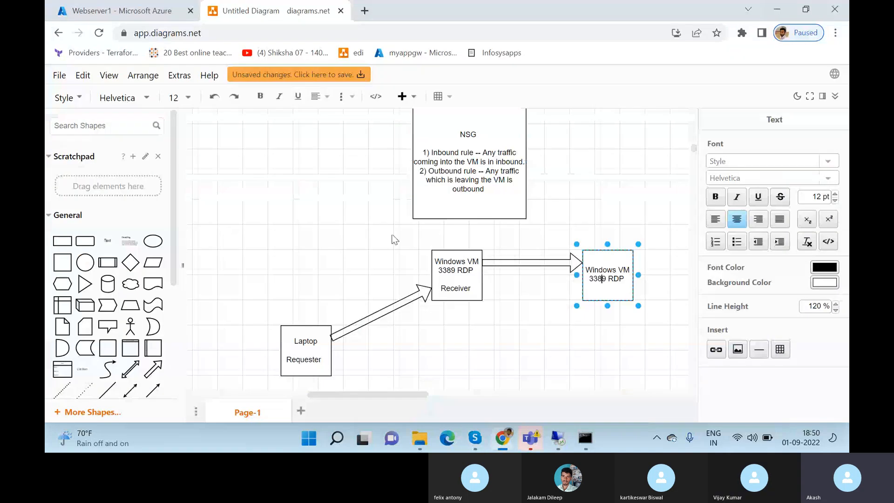
pyautogui.click(190, 3)
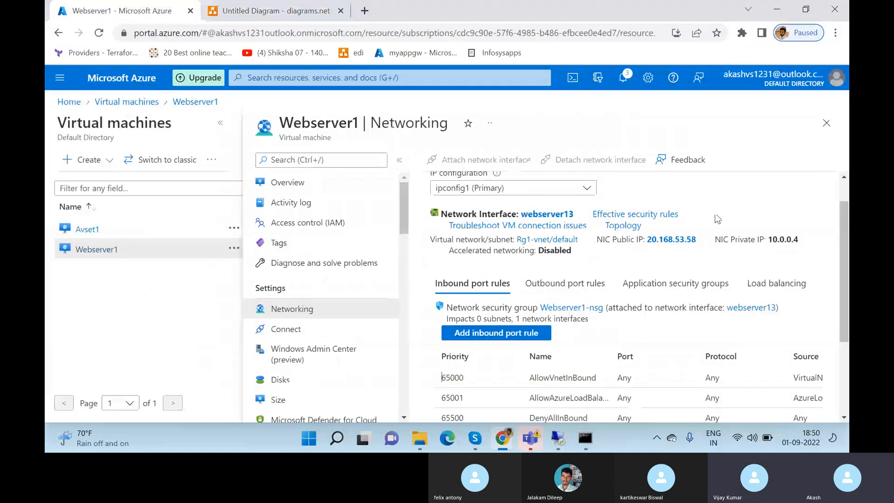
pyautogui.click(271, 8)
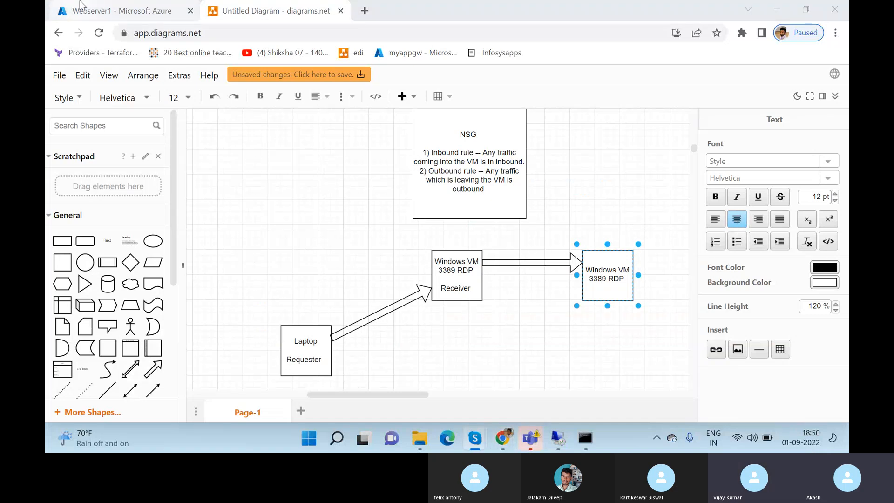
# Switch to the Azure portal and start adding an inbound port rule to Webserver1-nsg from Webserver1's networking page.
pyautogui.click(117, 10)
pyautogui.scroll(-2, 487, 215)
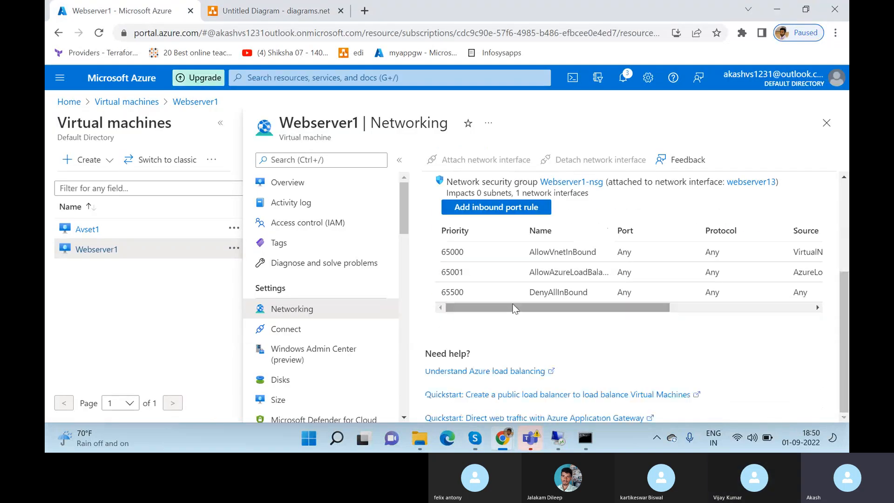
pyautogui.click(511, 209)
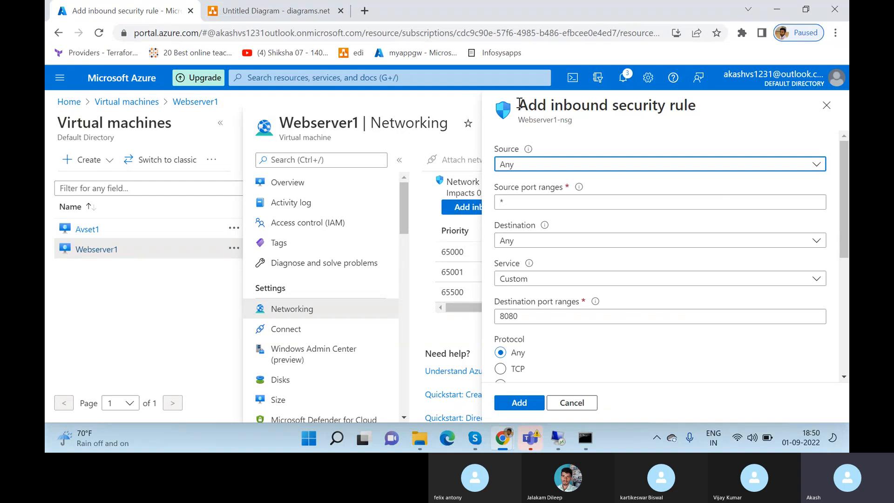
pyautogui.moveTo(520, 104); pyautogui.dragTo(614, 135)
pyautogui.click(614, 135)
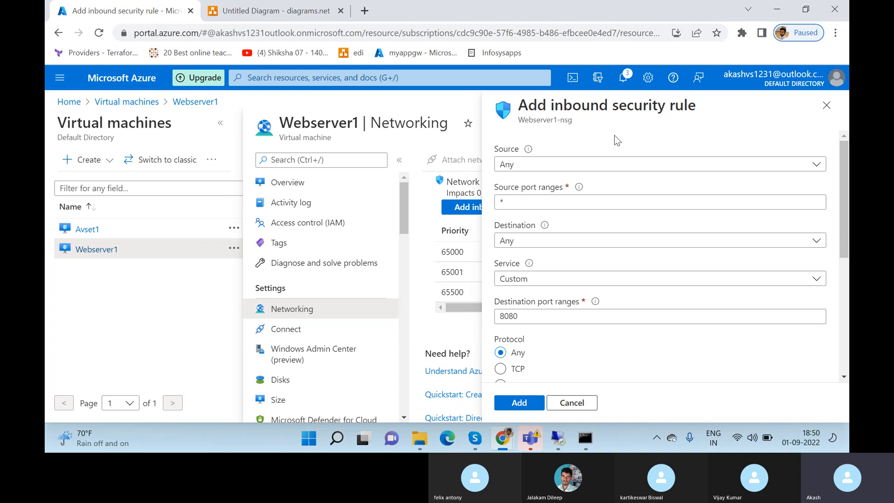
# Review the Source options offered for the inbound security rule, keeping Any selected.
pyautogui.click(535, 167)
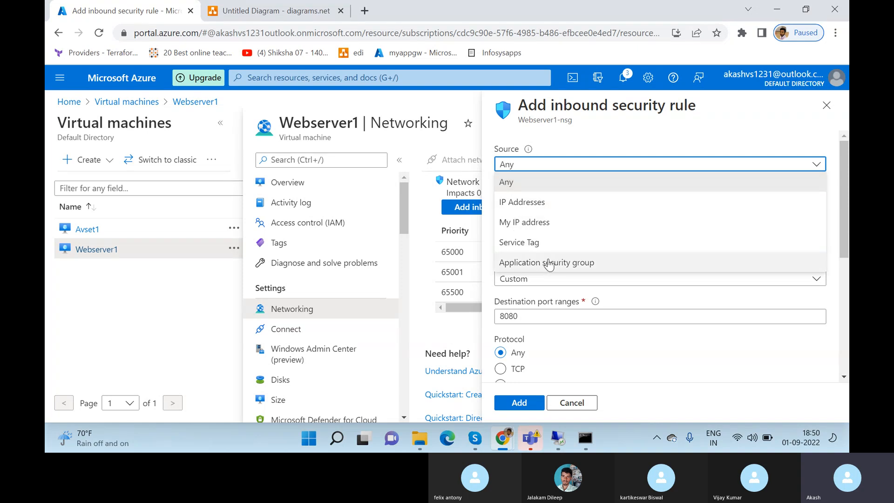
pyautogui.click(510, 164)
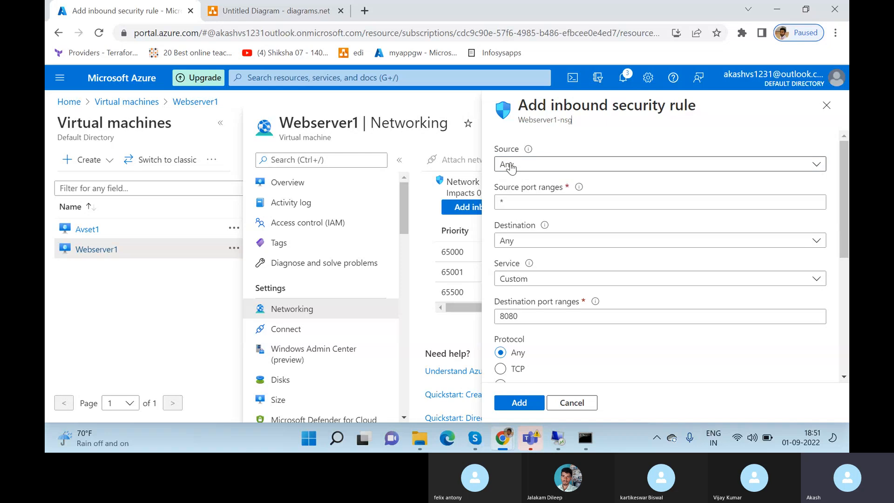
pyautogui.click(510, 163)
pyautogui.click(510, 187)
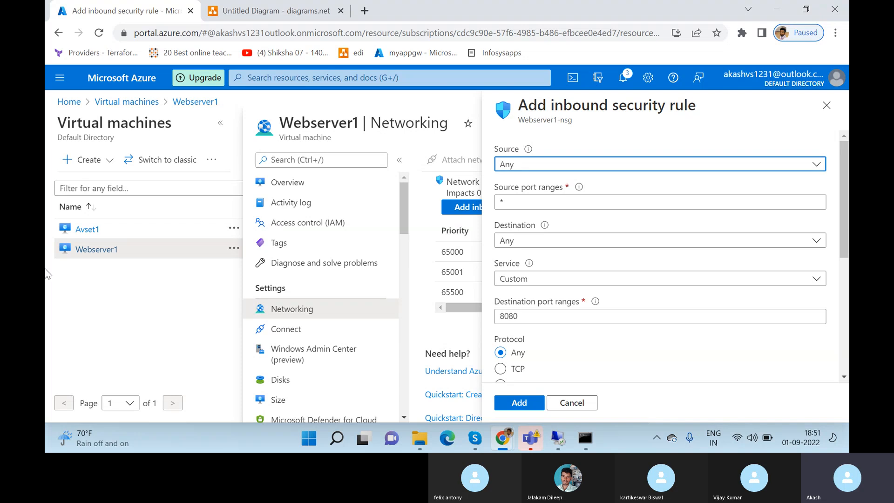
# Try IP Addresses as the rule's Source with 23.32.12.21 as an example address, and clear the address.
pyautogui.click(593, 168)
pyautogui.click(597, 200)
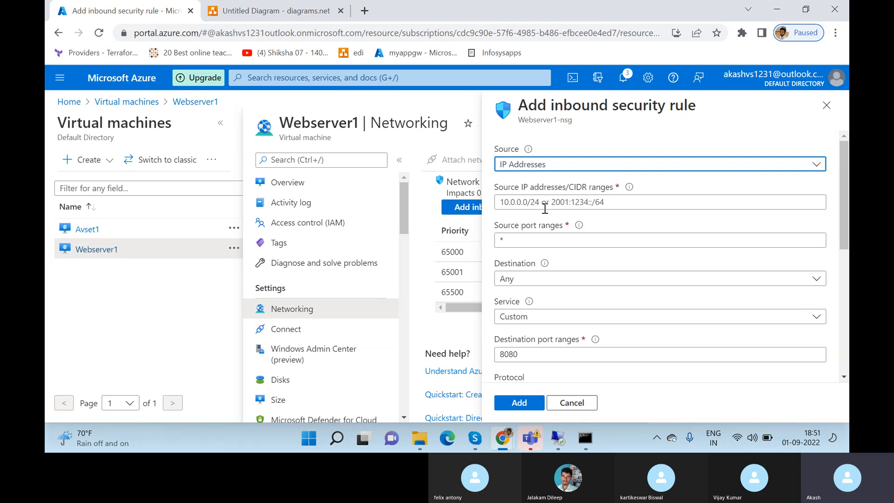
pyautogui.click(513, 203)
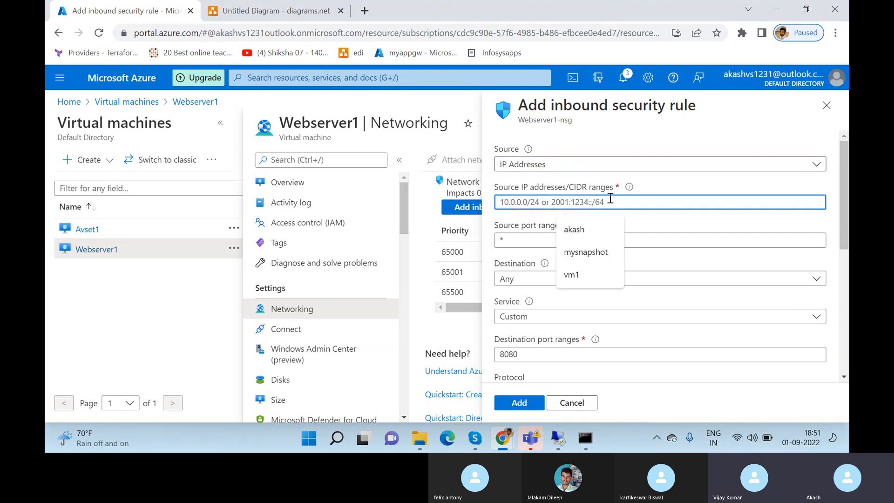
pyautogui.write('23')
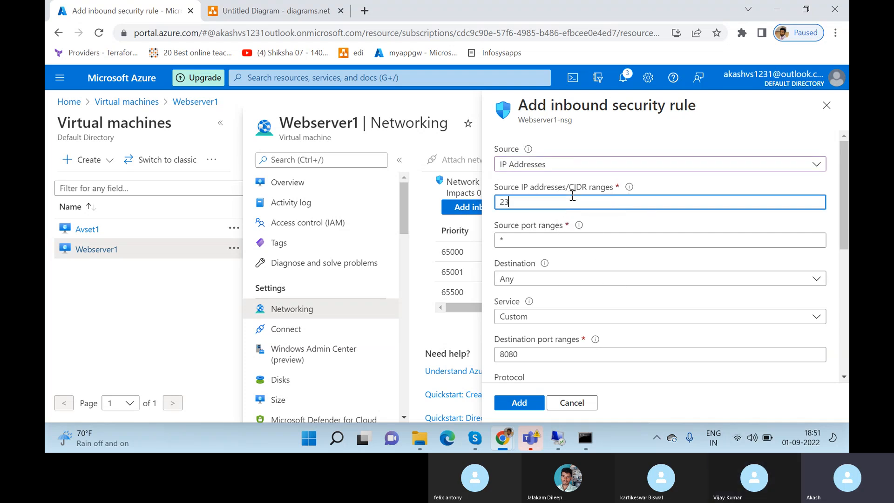
pyautogui.write('.32.12.21')
pyautogui.hotkey('ctrl', 'a')
pyautogui.press('BackSpace')
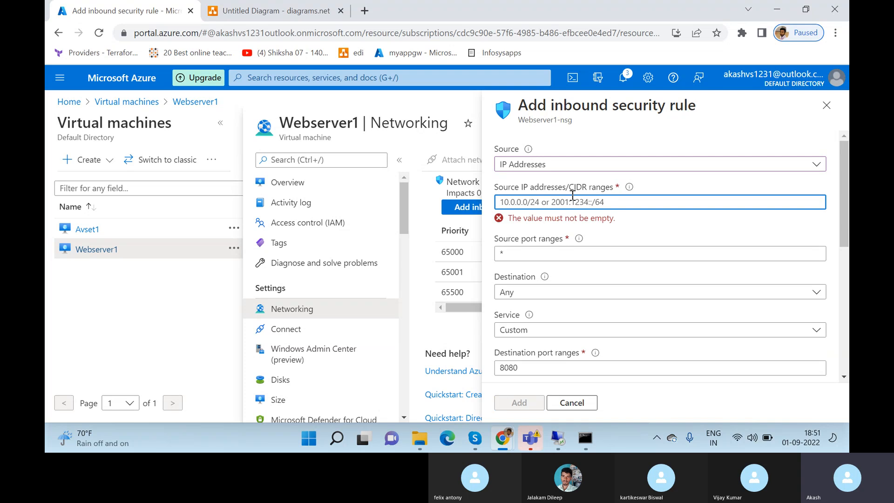
# Set the inbound rule's Source to My IP address.
pyautogui.click(565, 164)
pyautogui.click(540, 222)
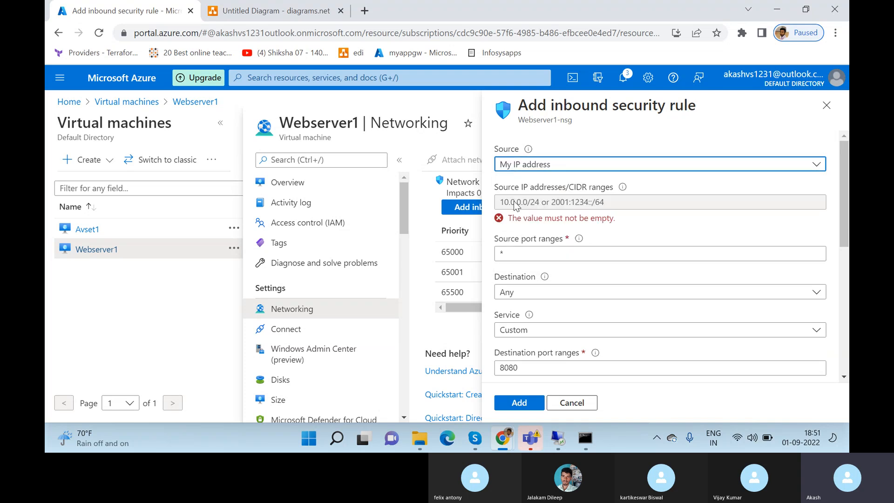
pyautogui.click(615, 218)
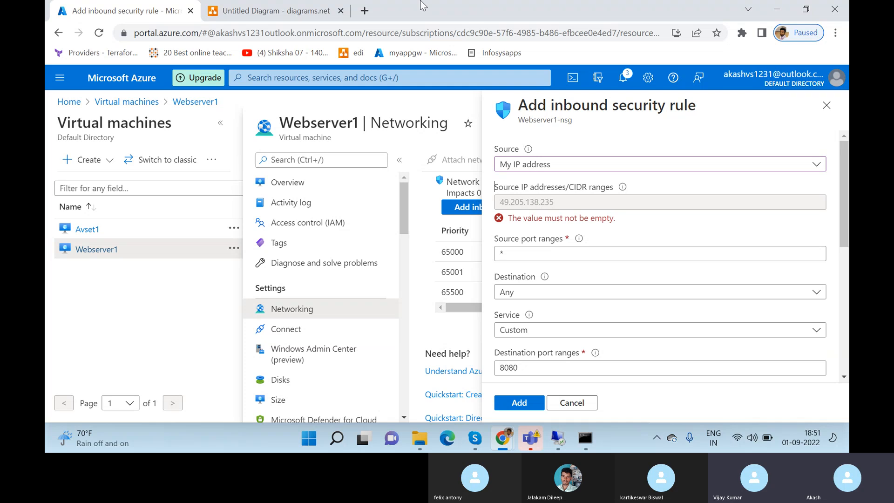
# Search Google for "what is my IP" in a new browser tab, highlight the public IP address, and return to the inbound rule form.
pyautogui.click(365, 10)
pyautogui.write('what i')
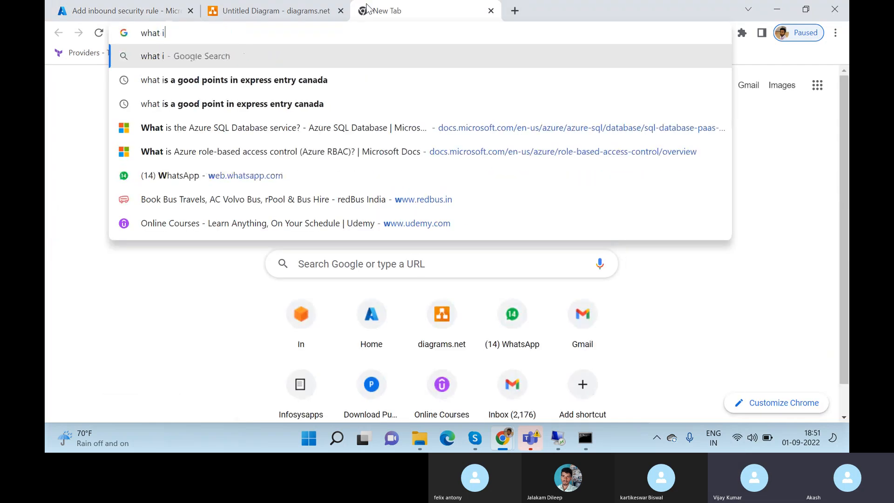
pyautogui.write('s my IP')
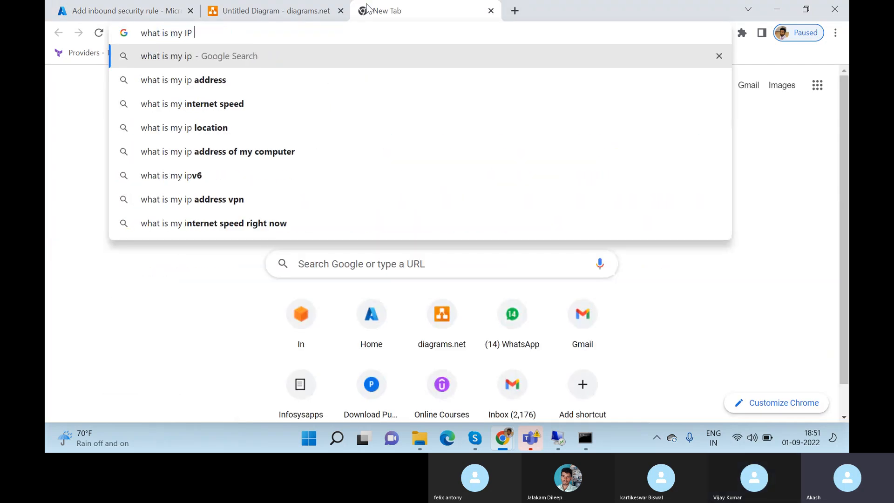
pyautogui.press('Return')
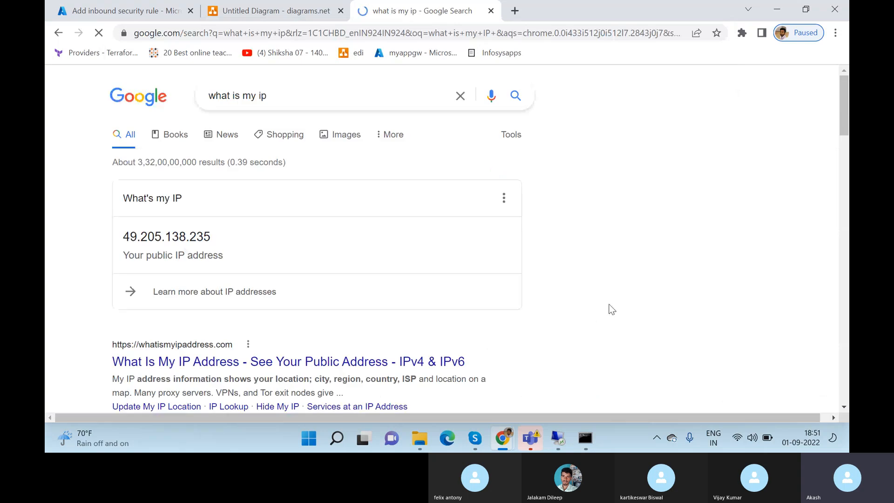
pyautogui.doubleClick(140, 237)
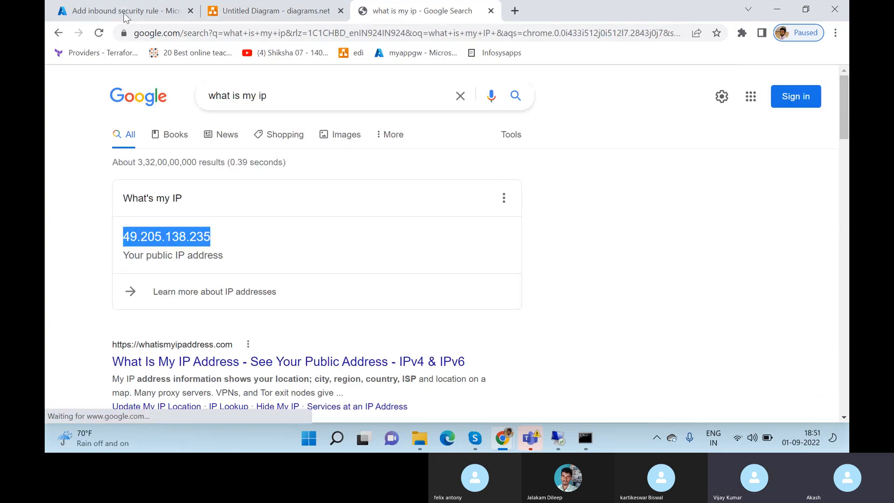
pyautogui.hotkey('ctrl', '1')
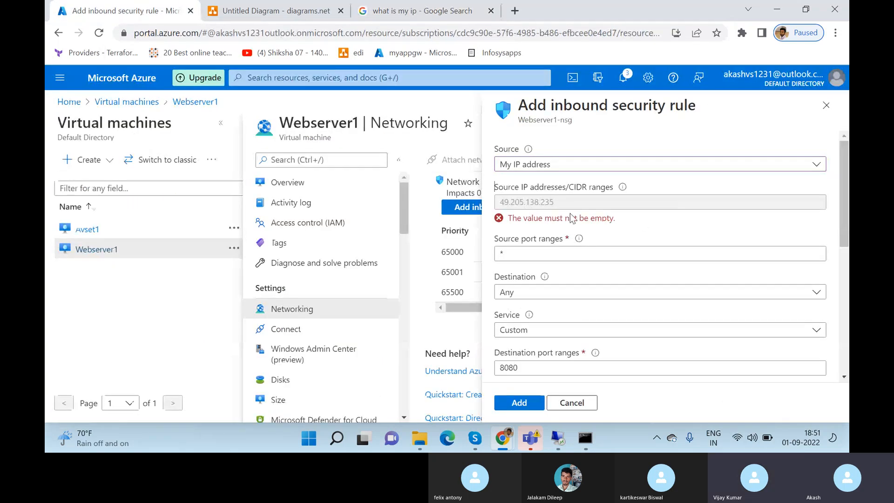
# Reselect My IP address as the Source of the inbound security rule.
pyautogui.click(577, 166)
pyautogui.click(534, 223)
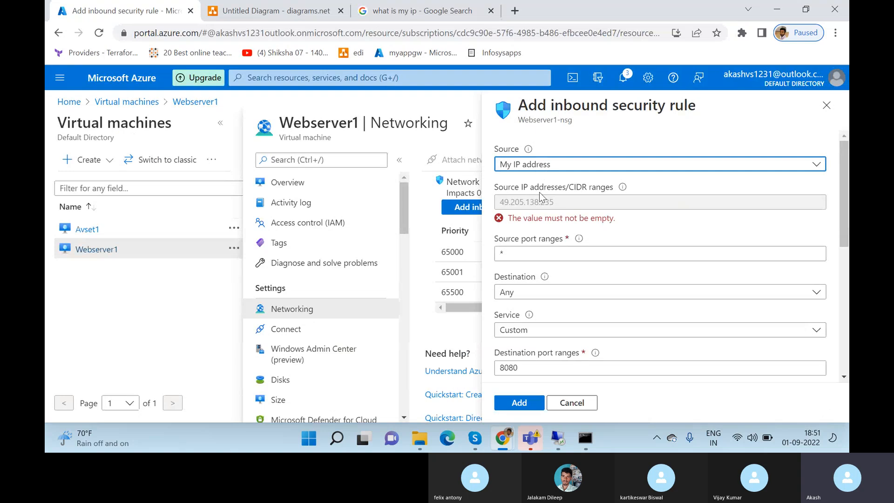
pyautogui.click(540, 166)
pyautogui.click(572, 223)
pyautogui.click(624, 215)
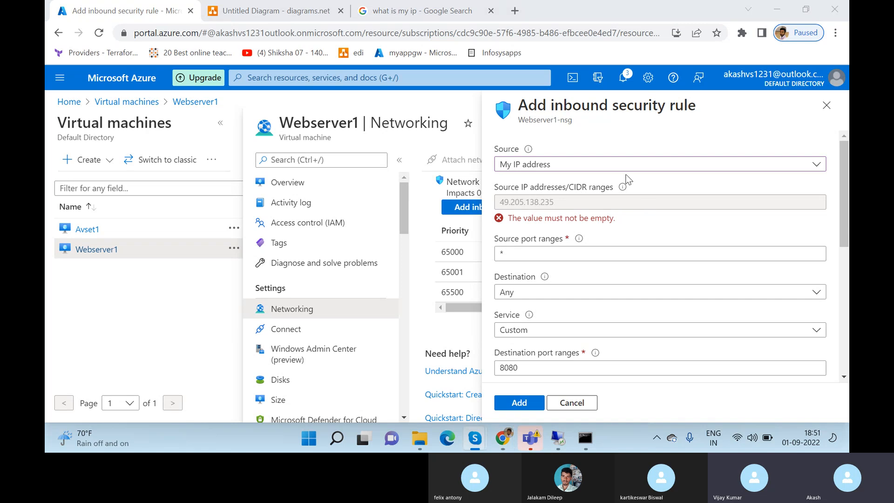
# Mute the one other participant still unmuted in the Skype call, and return to the Azure inbound rule form.
pyautogui.hotkey('alt', 'Tab')
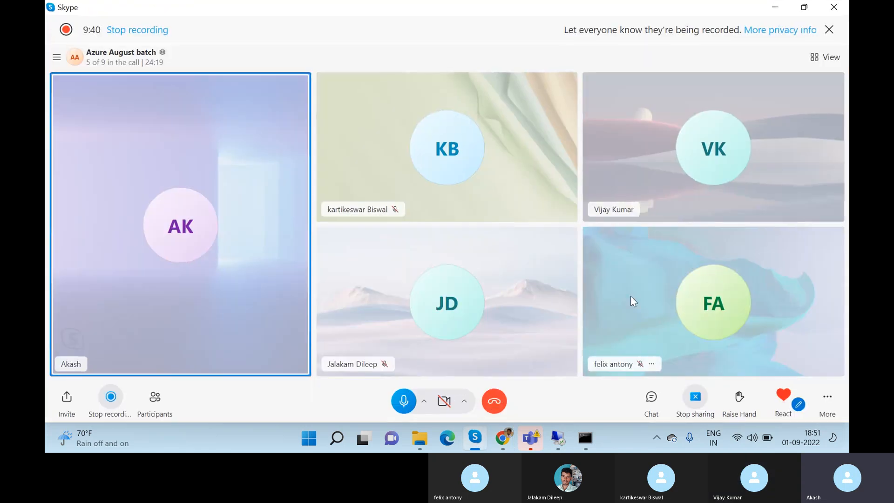
pyautogui.rightClick(707, 113)
pyautogui.click(726, 123)
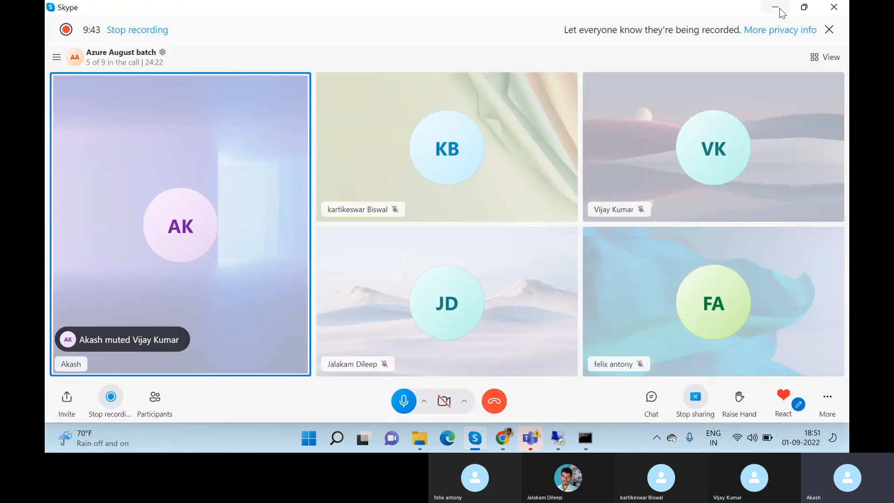
pyautogui.hotkey('alt', 'Tab')
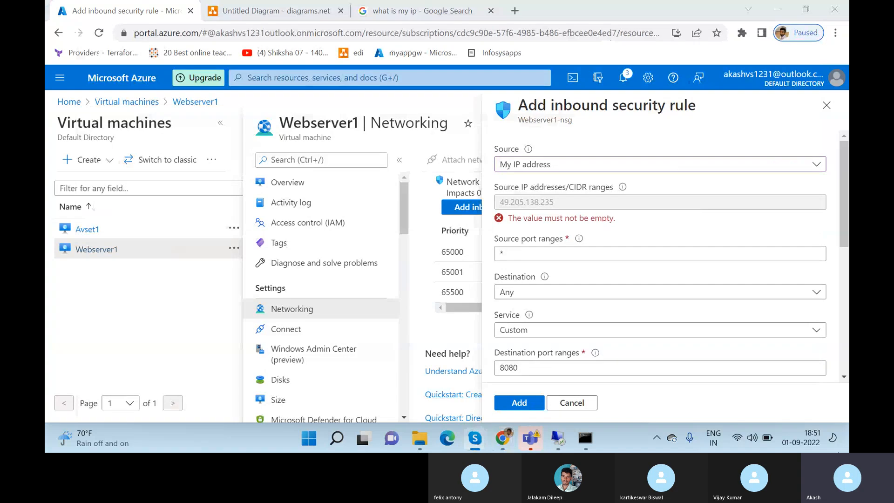
# Re-enter * as the inbound rule's source port range.
pyautogui.click(542, 254)
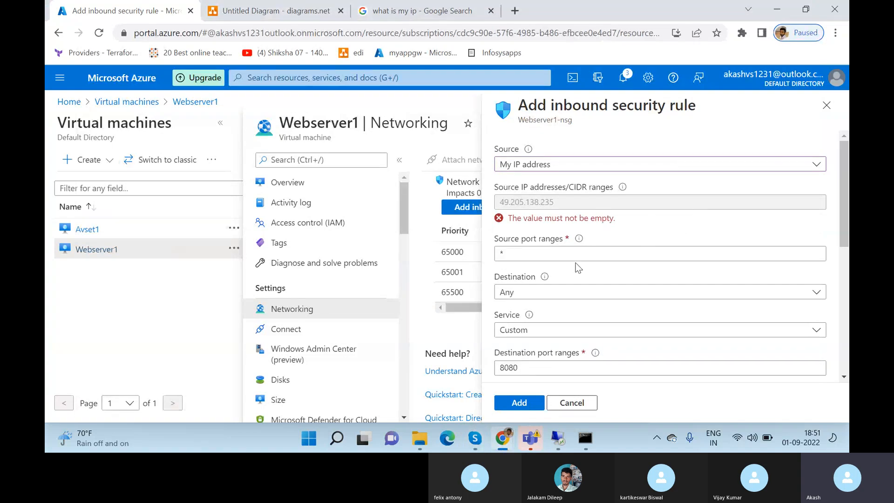
pyautogui.click(516, 250)
pyautogui.doubleClick(516, 250)
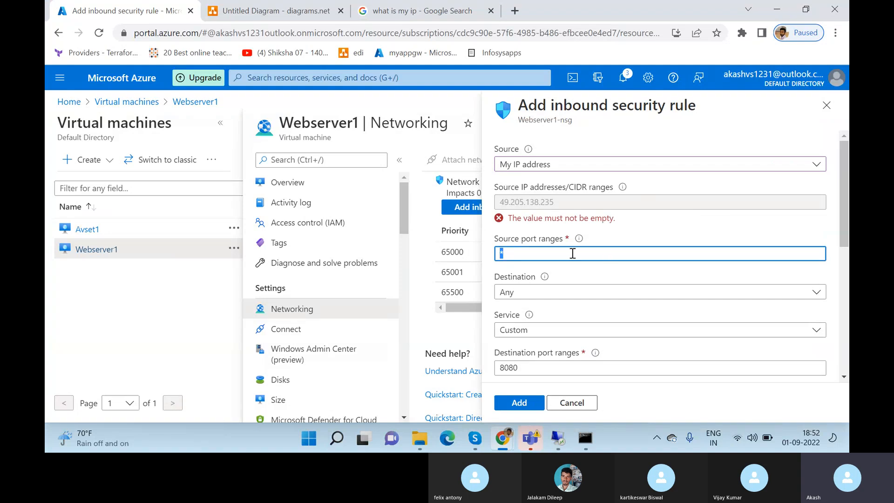
pyautogui.write('3389')
pyautogui.scroll(1, 611, 264)
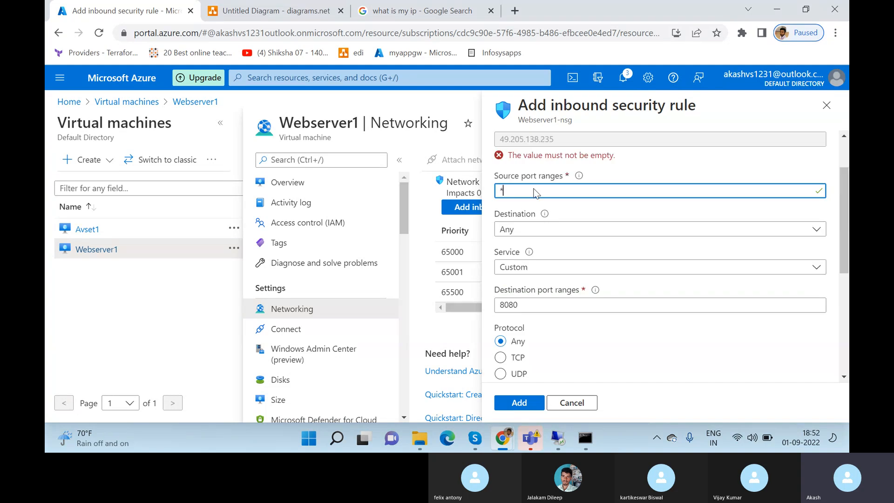
# Try IP Addresses as the inbound rule's Destination, and restore it to Any.
pyautogui.click(545, 232)
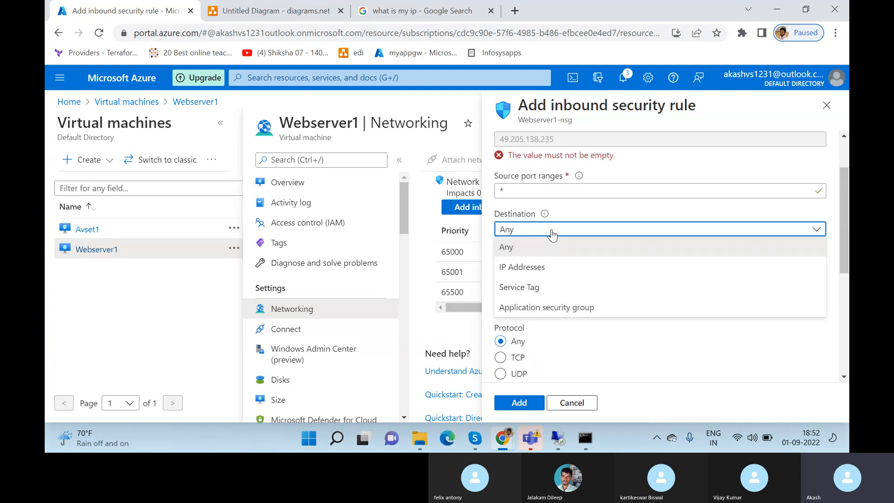
pyautogui.click(552, 266)
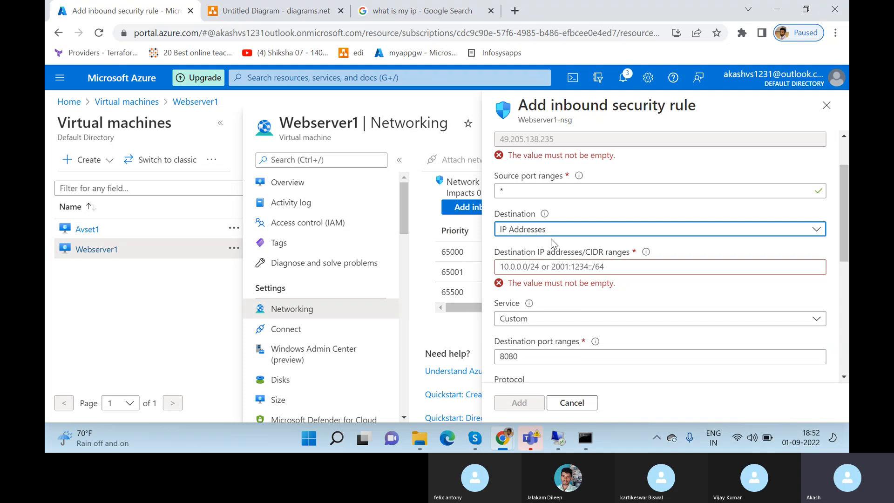
pyautogui.click(561, 228)
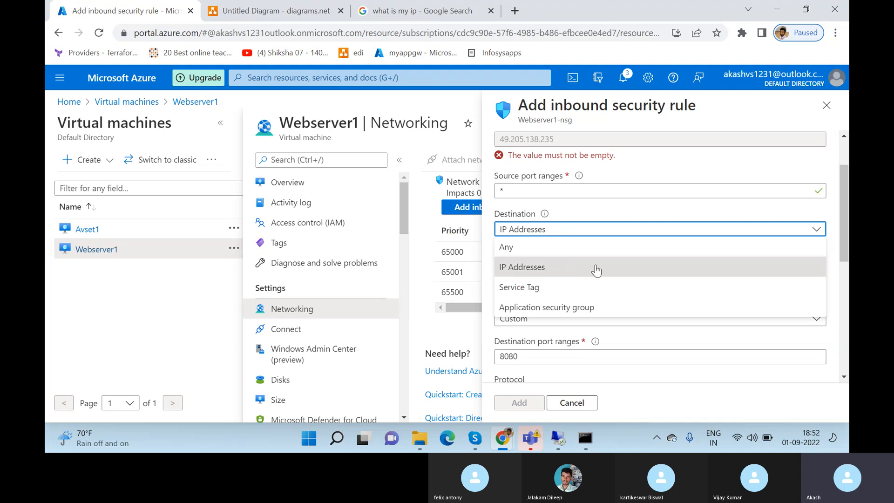
pyautogui.click(550, 267)
pyautogui.click(553, 233)
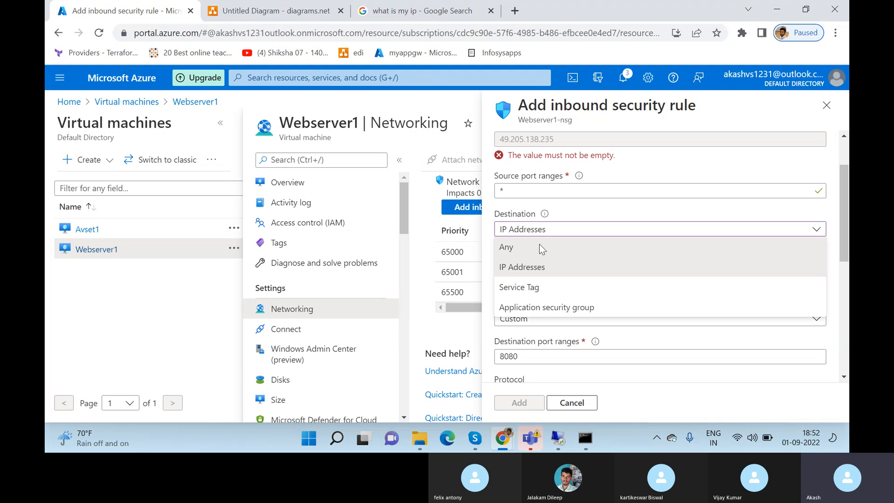
pyautogui.click(539, 244)
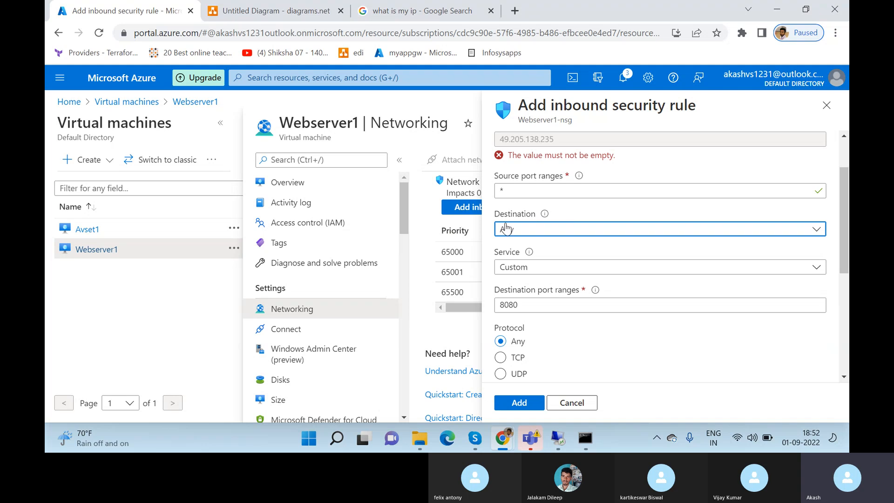
# Browse the predefined services, set the inbound rule's Service to RDP, and activate its Priority field for editing.
pyautogui.click(556, 266)
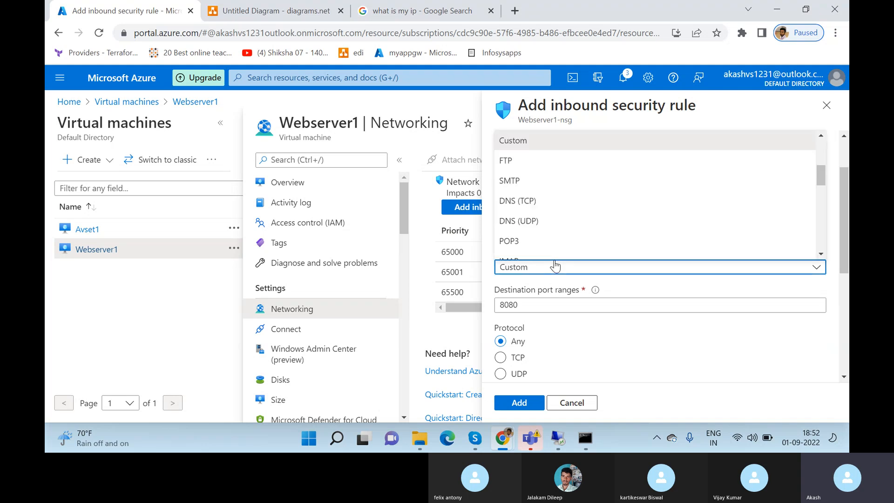
pyautogui.scroll(-1, 555, 240)
pyautogui.scroll(-6, 555, 240)
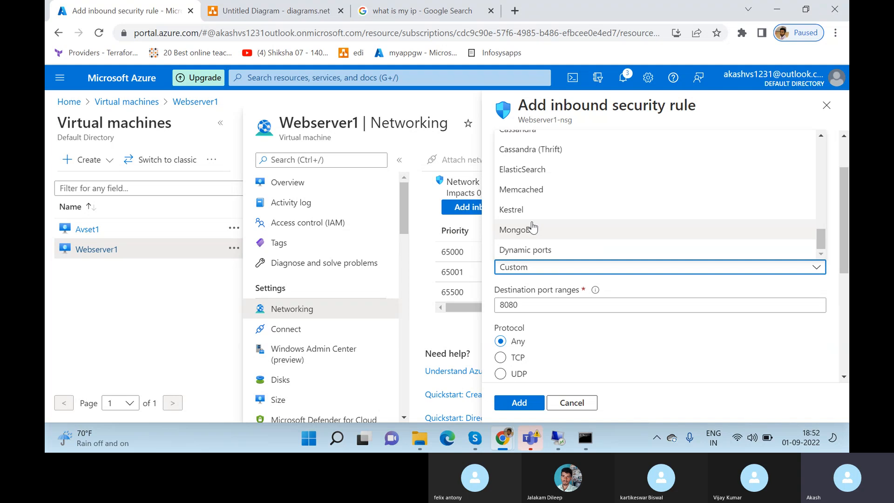
pyautogui.scroll(3, 522, 228)
pyautogui.scroll(6, 530, 221)
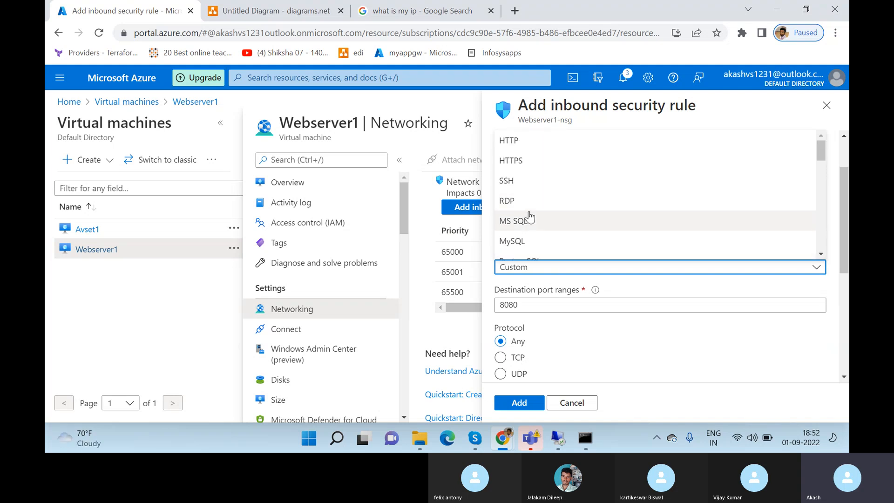
pyautogui.click(530, 203)
pyautogui.scroll(-3, 535, 303)
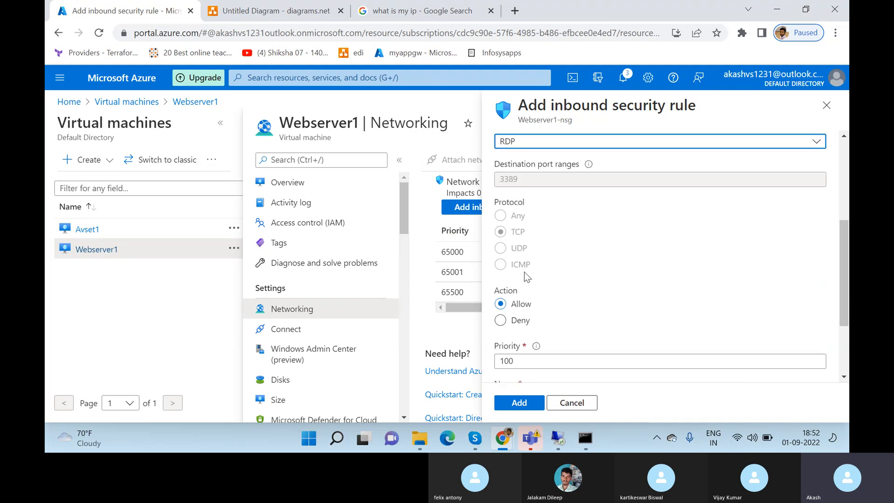
pyautogui.scroll(-1, 517, 305)
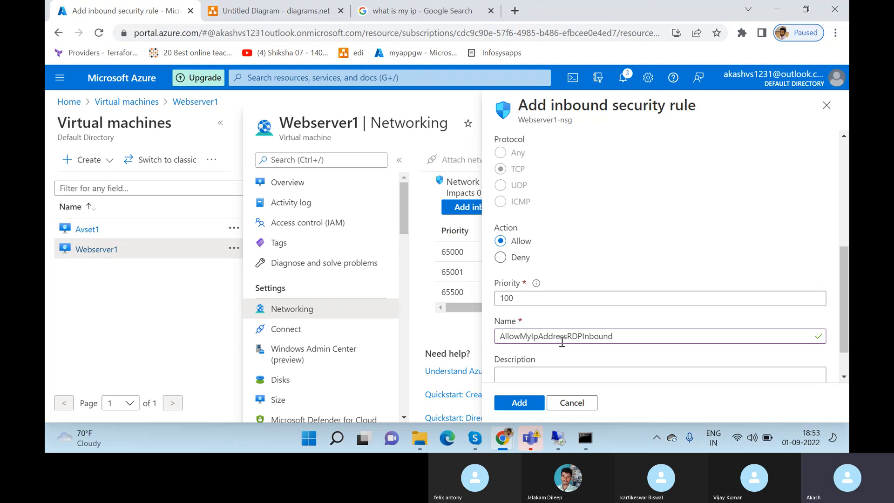
pyautogui.scroll(-1, 562, 341)
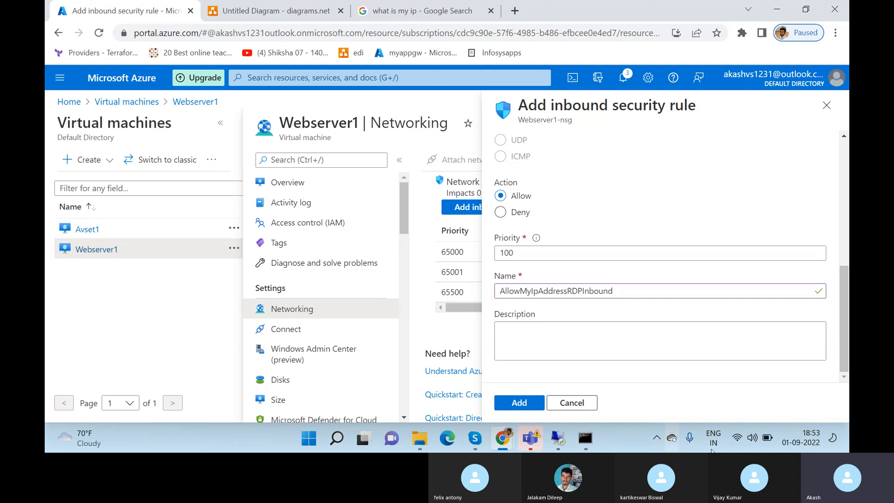
pyautogui.click(754, 439)
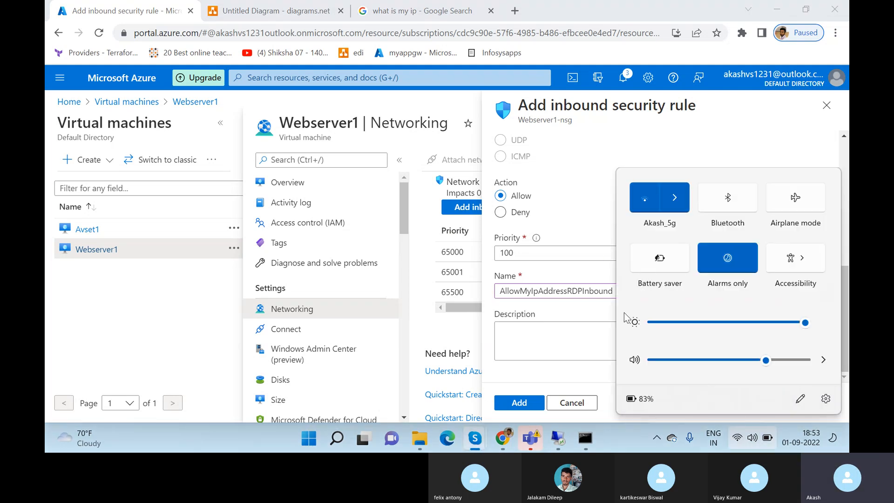
pyautogui.click(512, 253)
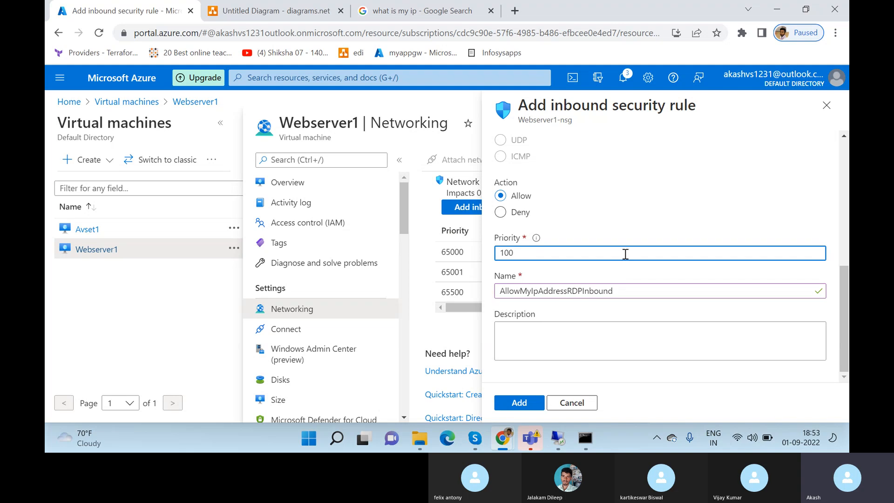
# Switch to the diagrams.net tab and add a large square below the laptop-to-receiver arrow.
pyautogui.click(225, 11)
pyautogui.scroll(-3, 349, 301)
pyautogui.scroll(-2, 343, 300)
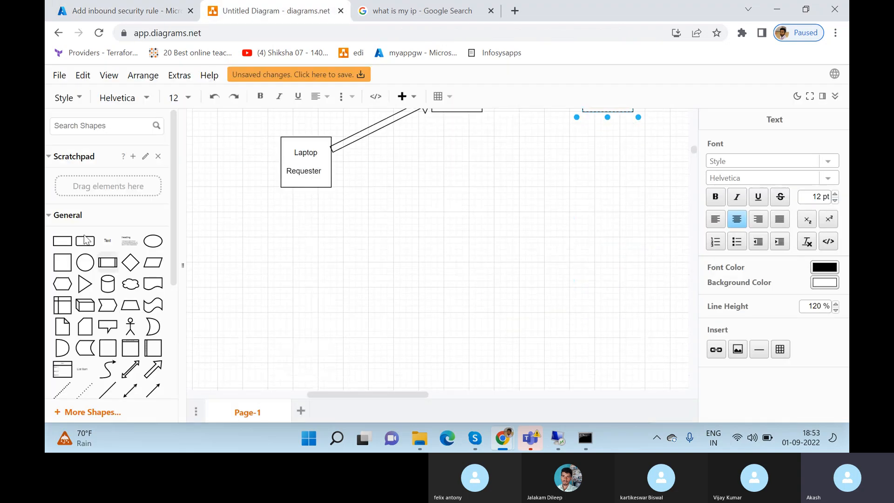
pyautogui.click(62, 262)
pyautogui.moveTo(426, 246); pyautogui.dragTo(433, 215)
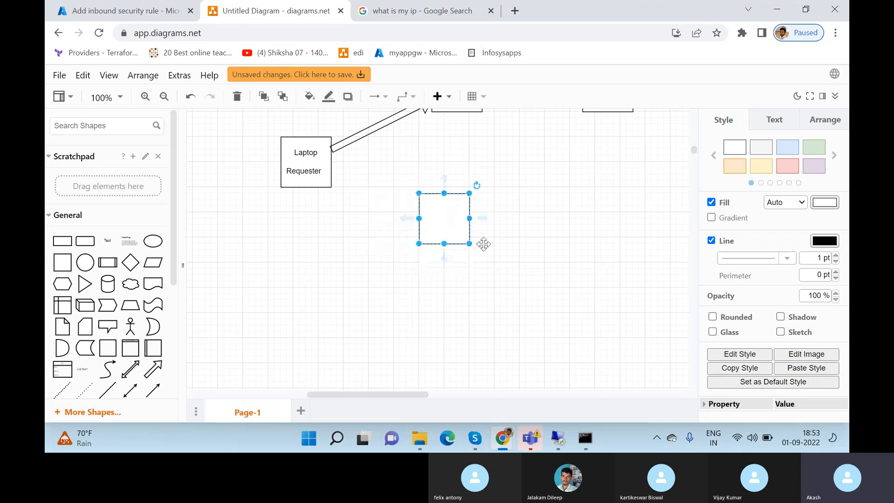
pyautogui.moveTo(470, 243); pyautogui.dragTo(557, 332)
# Label the large square with two lines: "100 --- Allow RDP for all" and "110 --- Deny RDP for all".
pyautogui.doubleClick(451, 240)
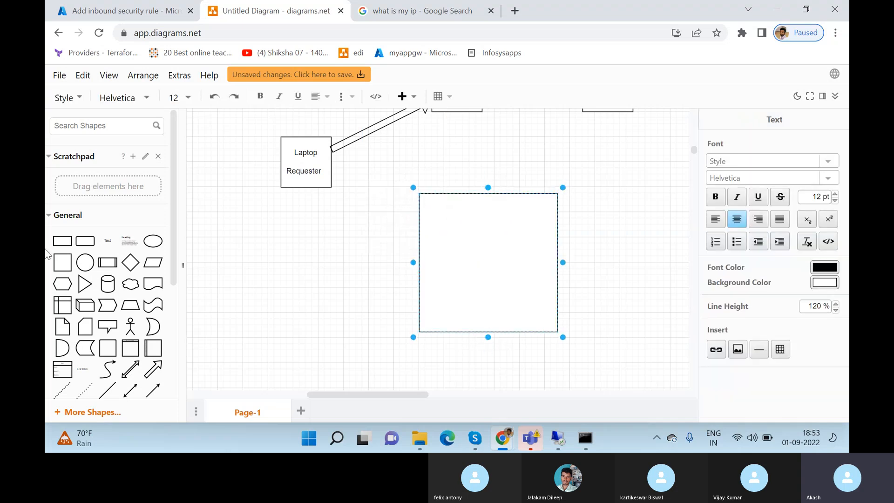
pyautogui.write('100 --- Allow RDP')
pyautogui.press('Return')
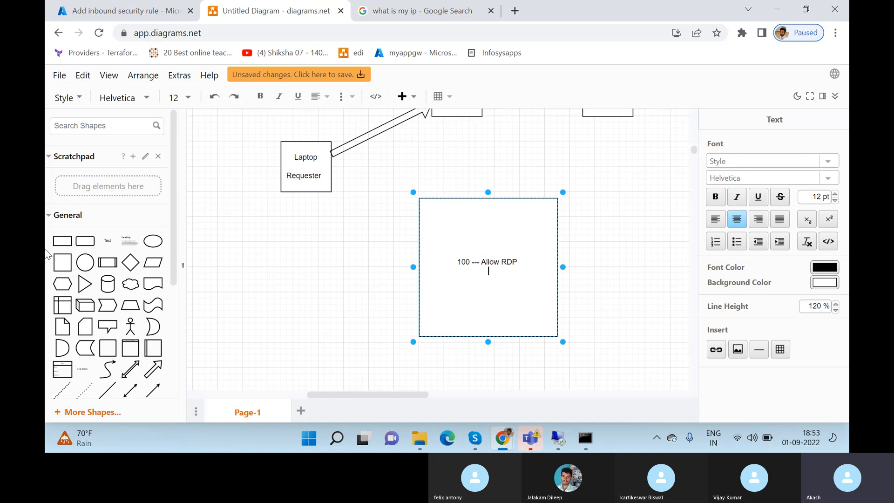
pyautogui.write('for all ')
pyautogui.write('110 ---')
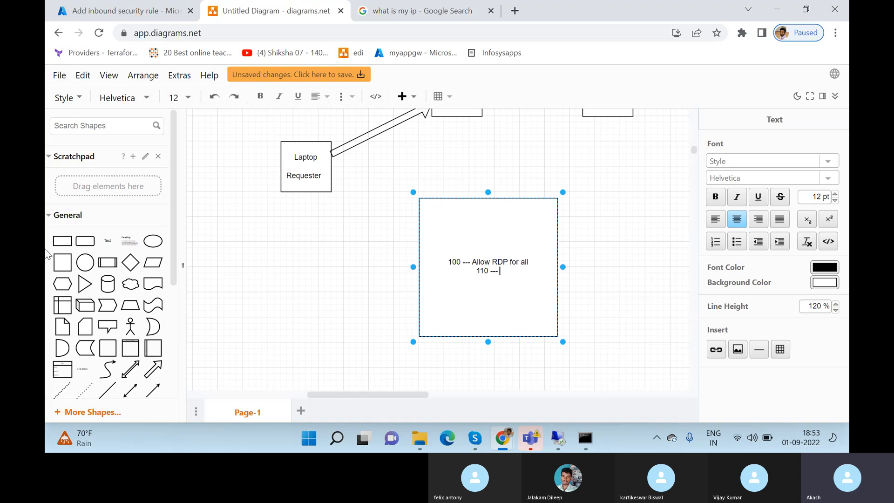
pyautogui.write(' Deny RDP for all')
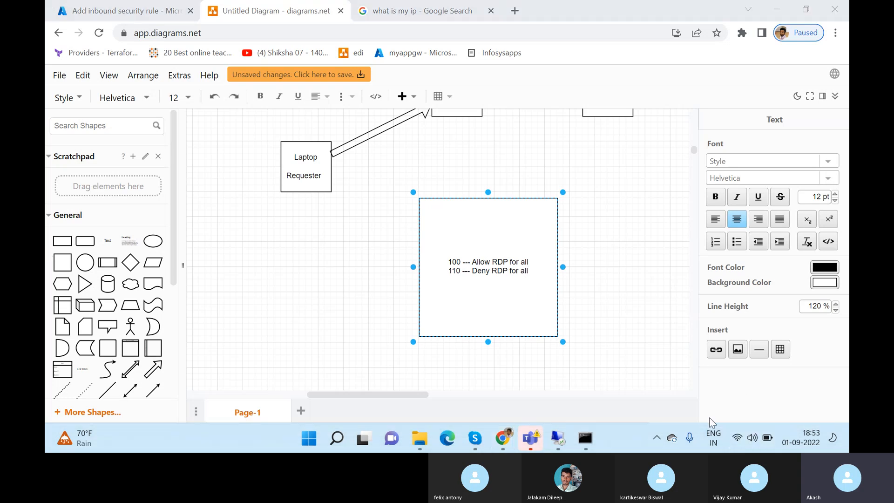
# Check the Skype call window, toggle the microphone, and return to the diagram.
pyautogui.click(770, 344)
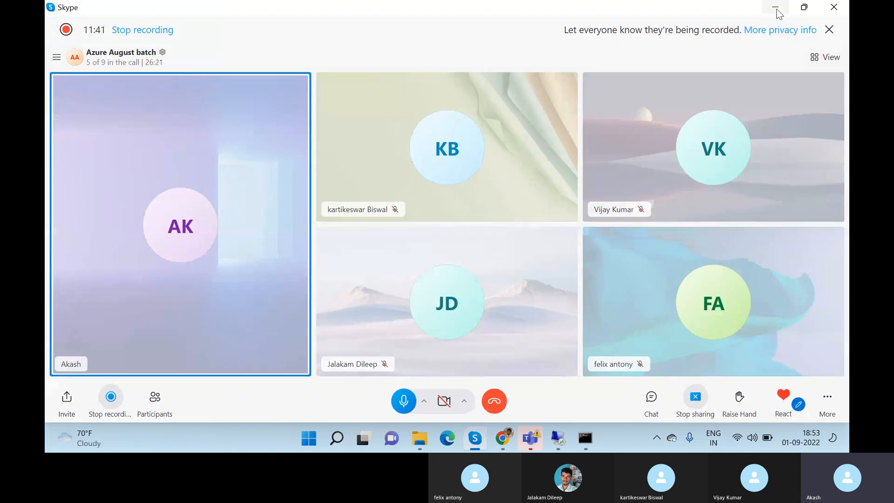
pyautogui.click(775, 9)
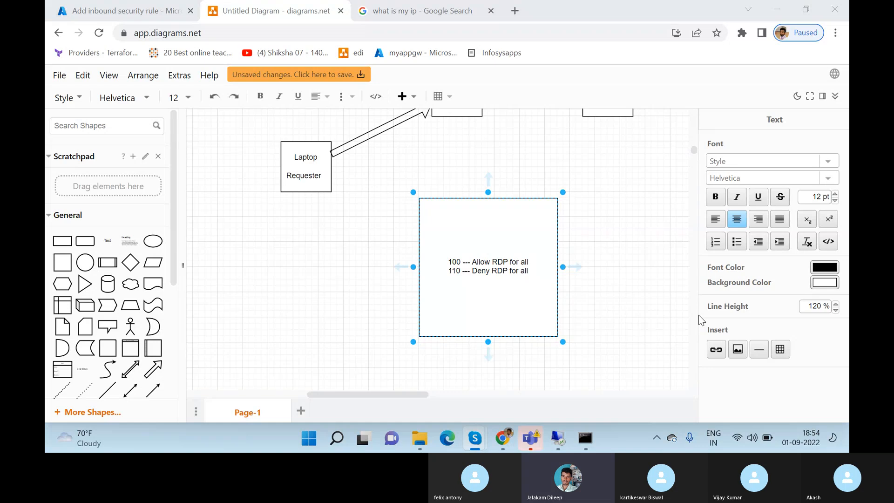
pyautogui.doubleClick(750, 327)
pyautogui.click(400, 397)
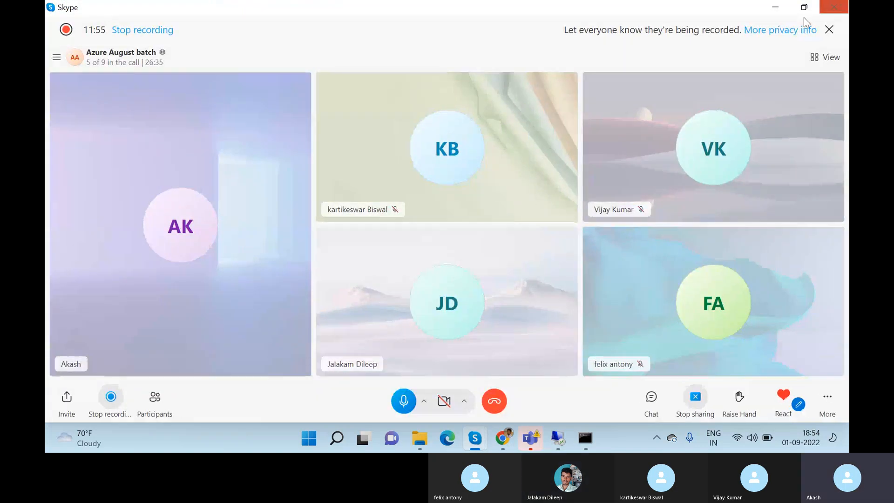
pyautogui.click(775, 7)
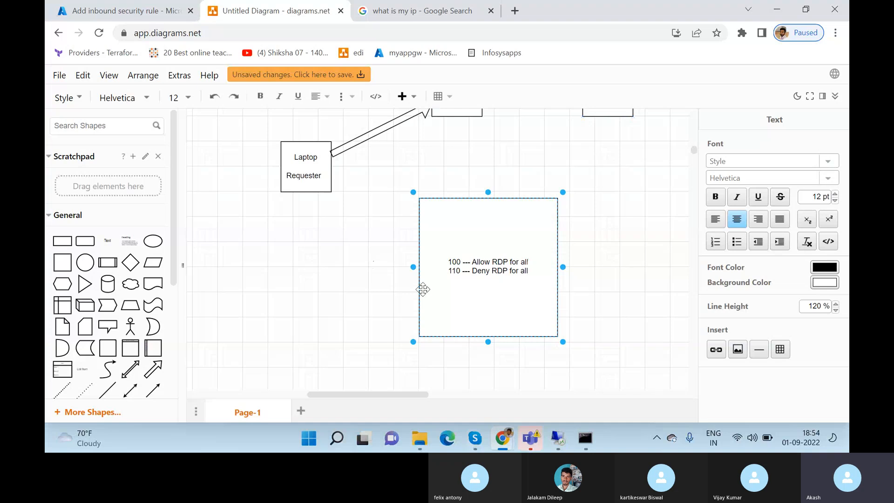
# Revisit the Azure rule's priority, and add "I will be able to RDP" below the two rules in the diagram's square.
pyautogui.click(176, 11)
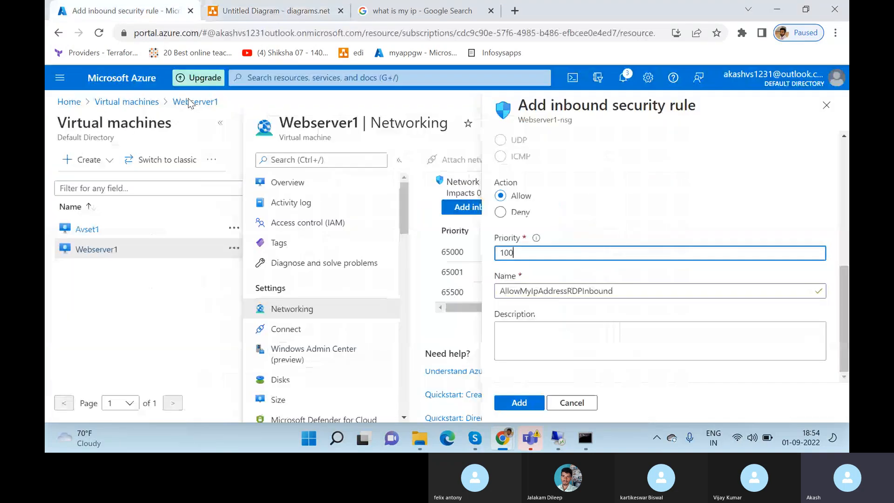
pyautogui.click(266, 8)
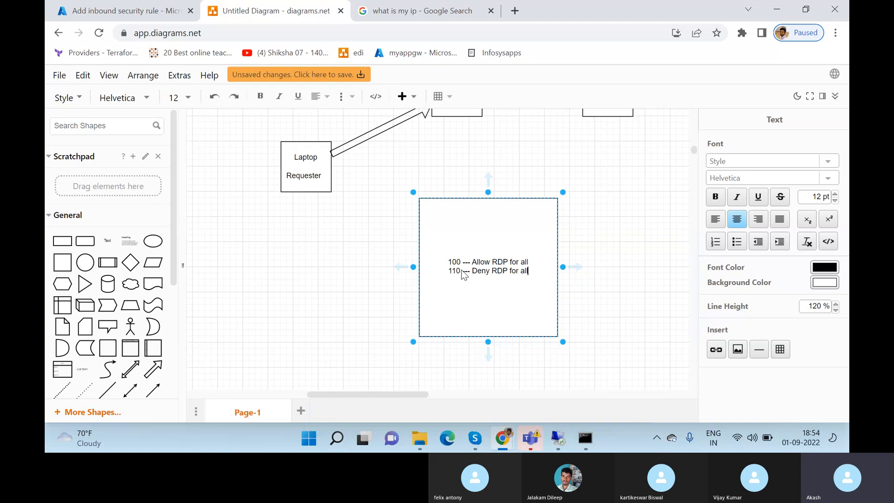
pyautogui.press('Return')
pyautogui.press('Return')
pyautogui.write('I will ')
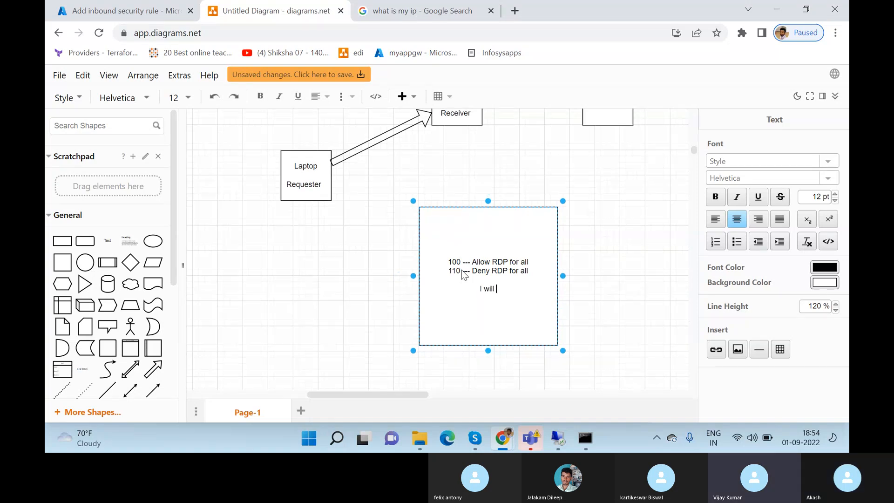
pyautogui.write('be able to RDP')
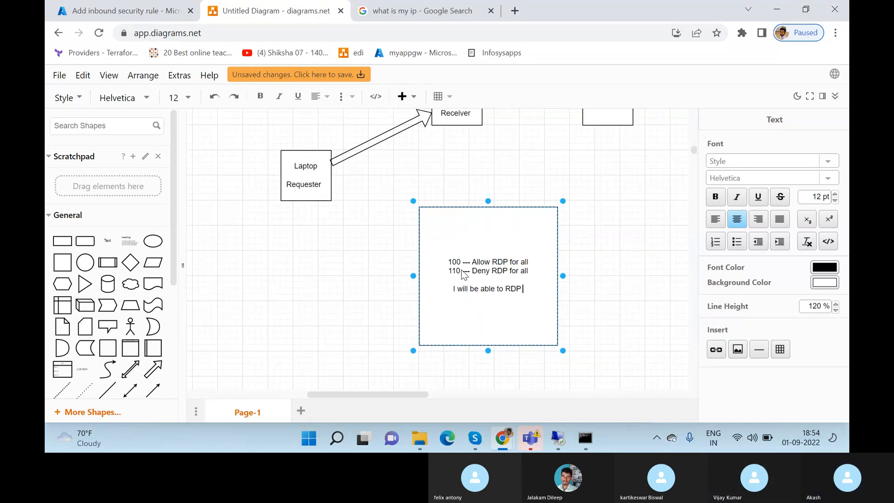
# Add the lines "100 -- Deny RDP for all" and "110 -- Allow RDP for all." below the existing text in the rules square.
pyautogui.press('Return')
pyautogui.press('Return')
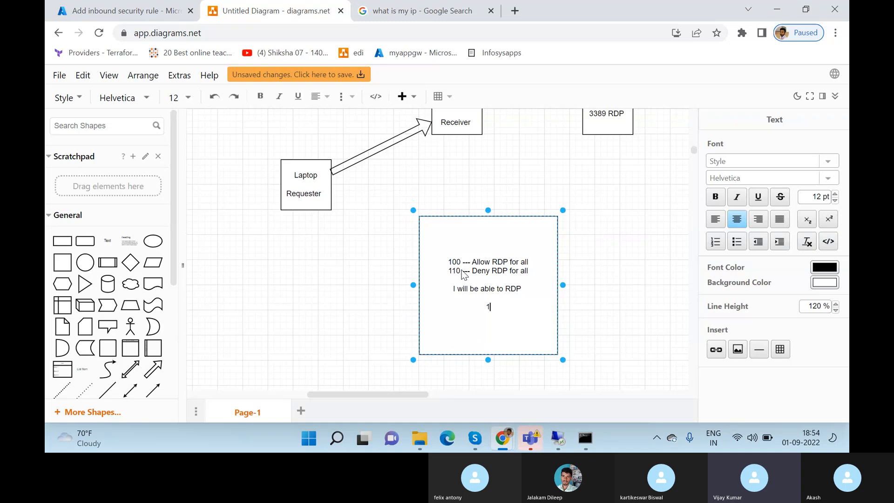
pyautogui.write('100 -- Deny ')
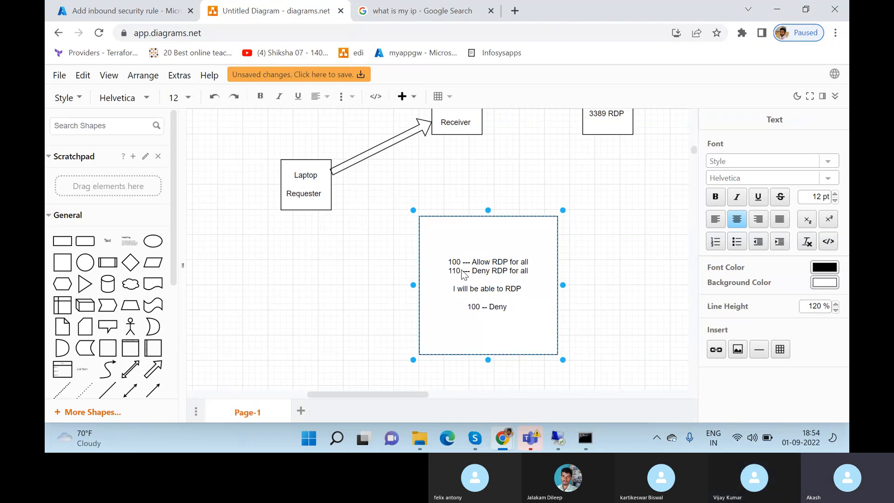
pyautogui.write('RDP to A')
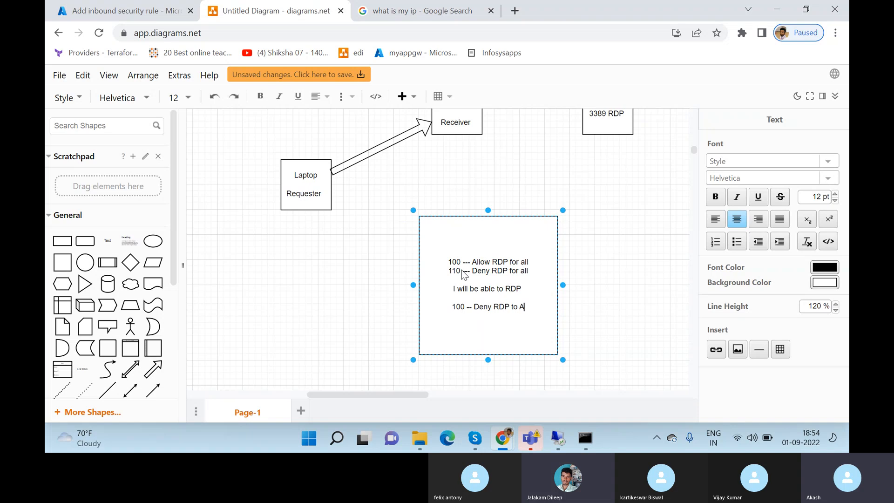
pyautogui.press('BackSpace')
pyautogui.press('BackSpace')
pyautogui.press('BackSpace')
pyautogui.write('for all')
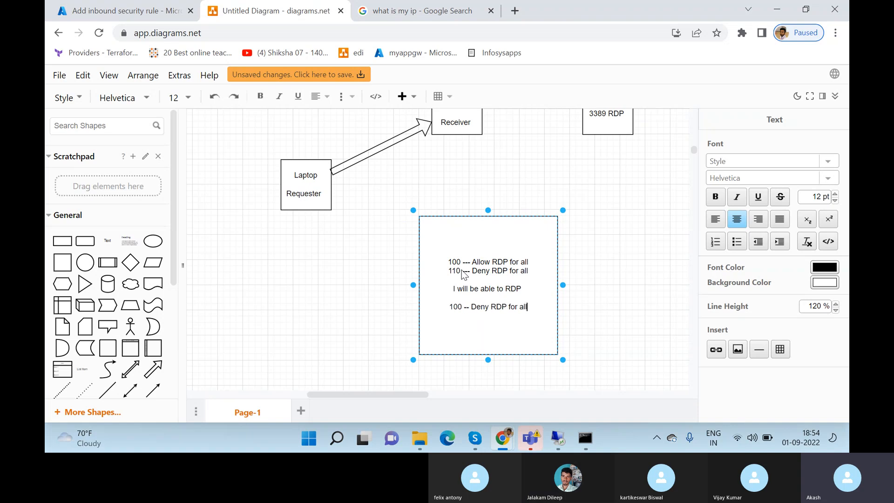
pyautogui.press('Return')
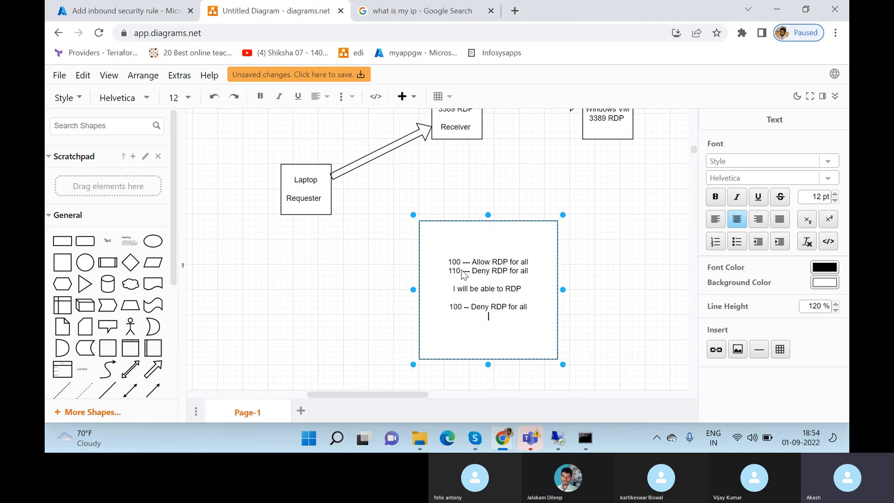
pyautogui.write('110 -- Allow RDP for all.')
# Add "Unable to RDP." beneath the second rule pair and return to the Azure inbound security rule form.
pyautogui.press('Return')
pyautogui.press('Return')
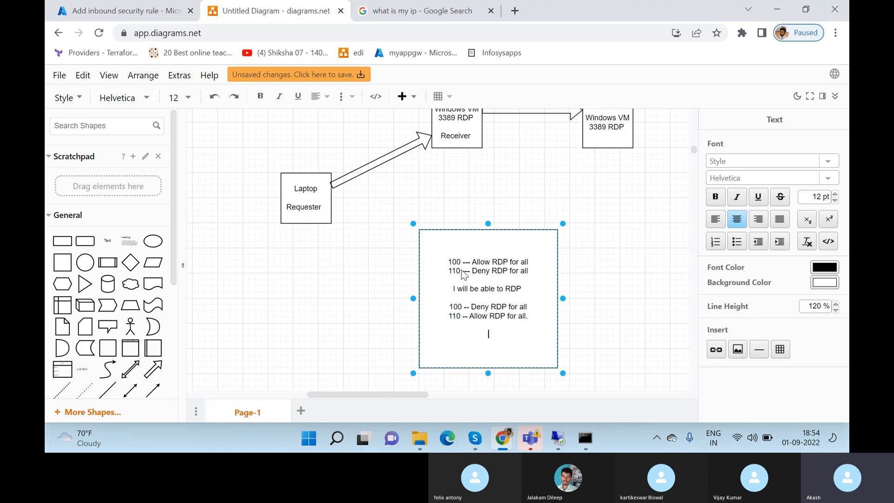
pyautogui.write('Not')
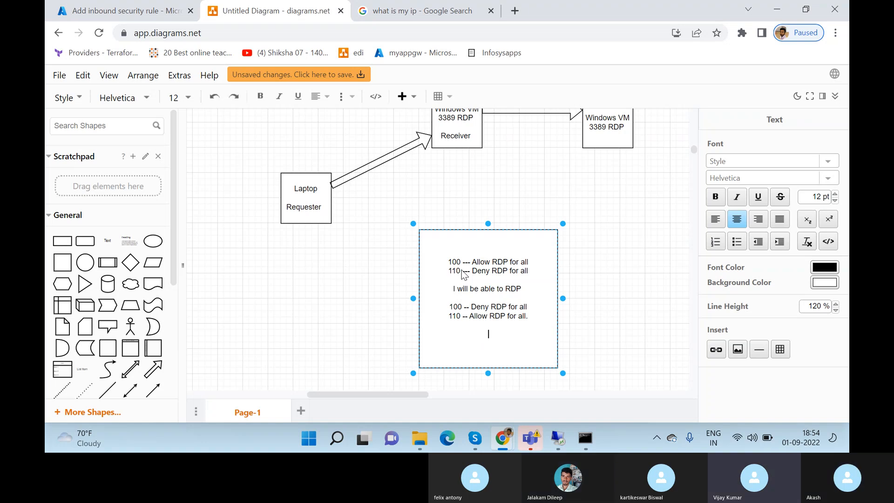
pyautogui.write('Unable ')
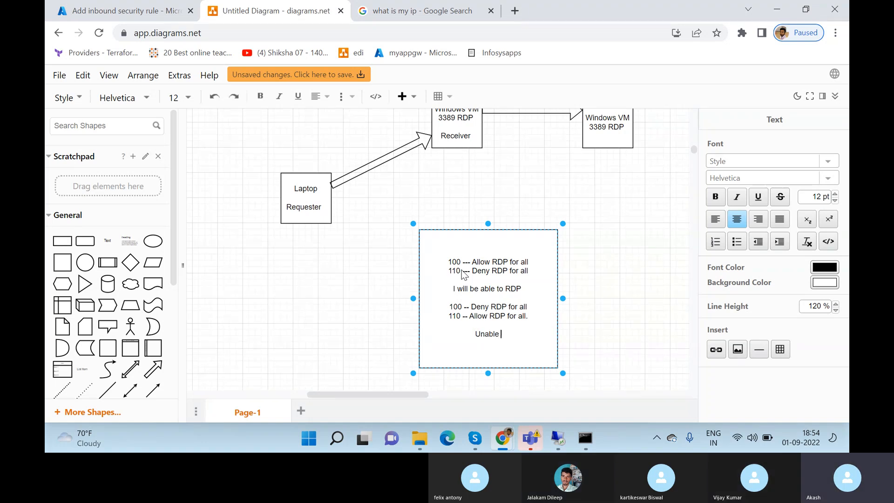
pyautogui.write('to RDP.')
pyautogui.click(122, 10)
pyautogui.scroll(1, 712, 333)
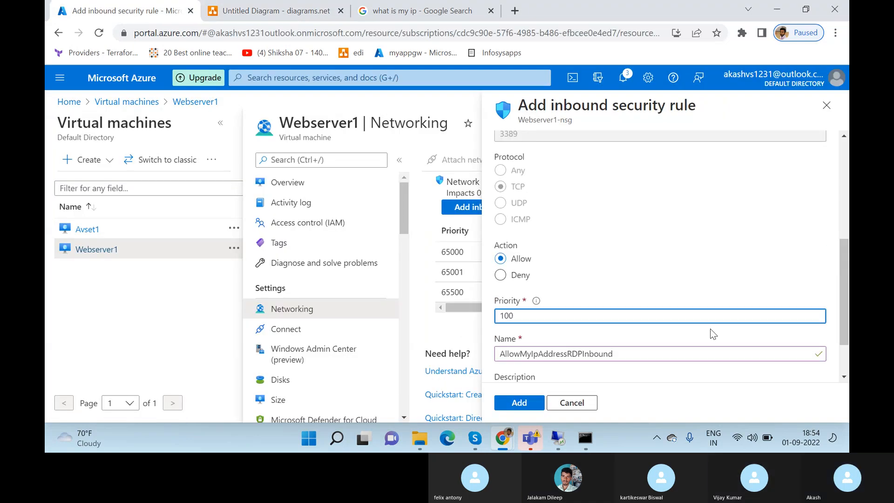
# Mute and unmute the microphone in the Skype call, and return to the Azure portal.
pyautogui.click(775, 329)
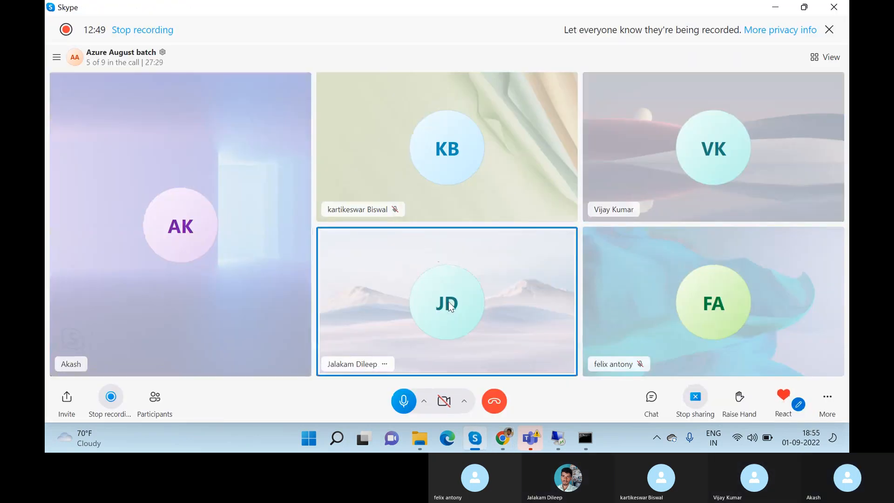
pyautogui.click(409, 411)
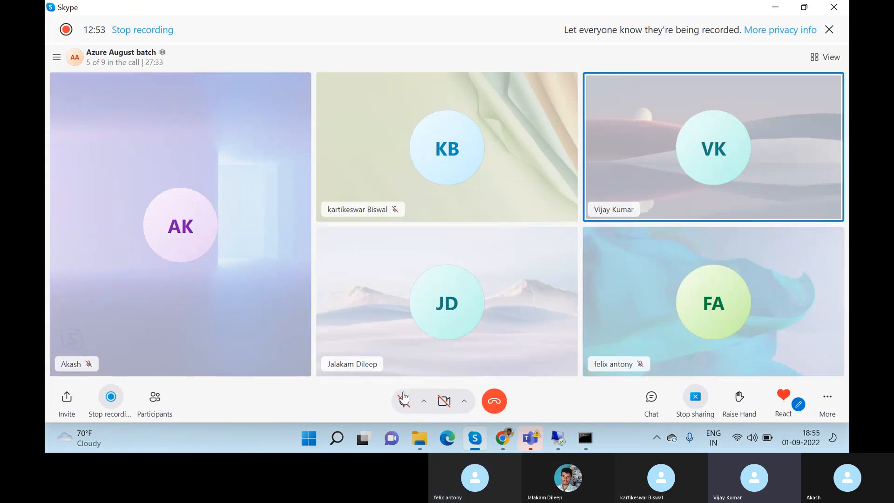
pyautogui.click(403, 403)
pyautogui.click(403, 402)
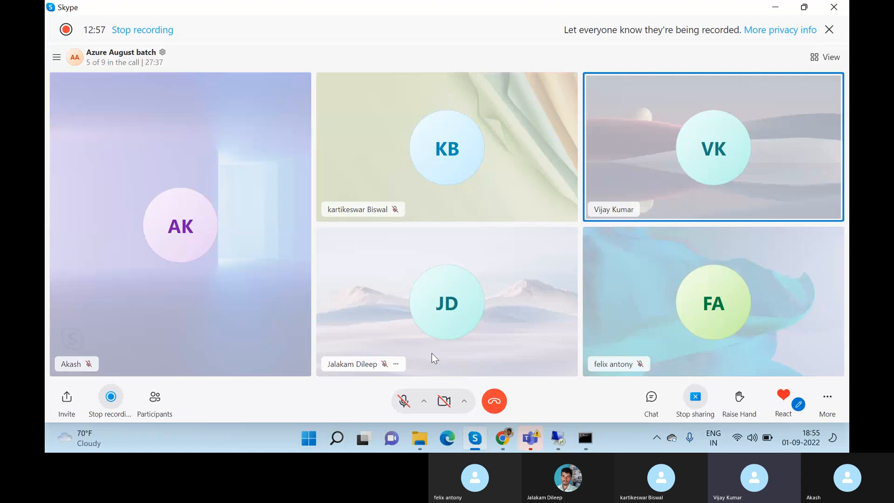
pyautogui.click(404, 402)
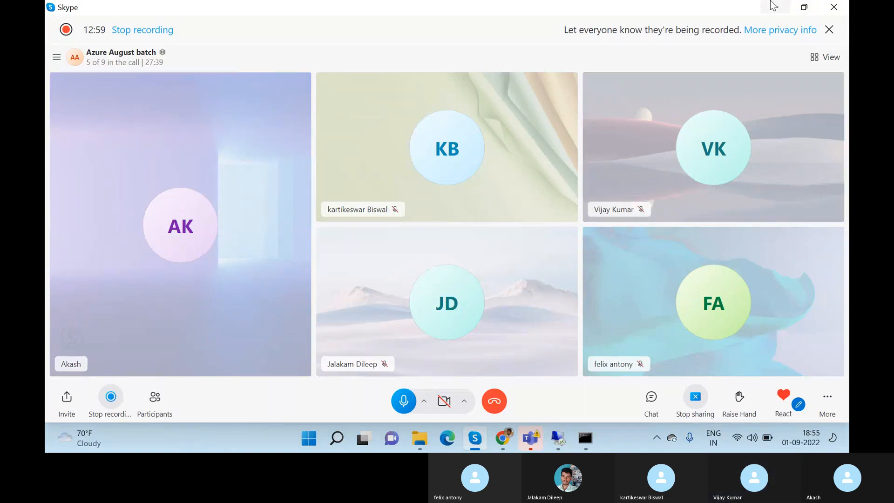
pyautogui.click(398, 406)
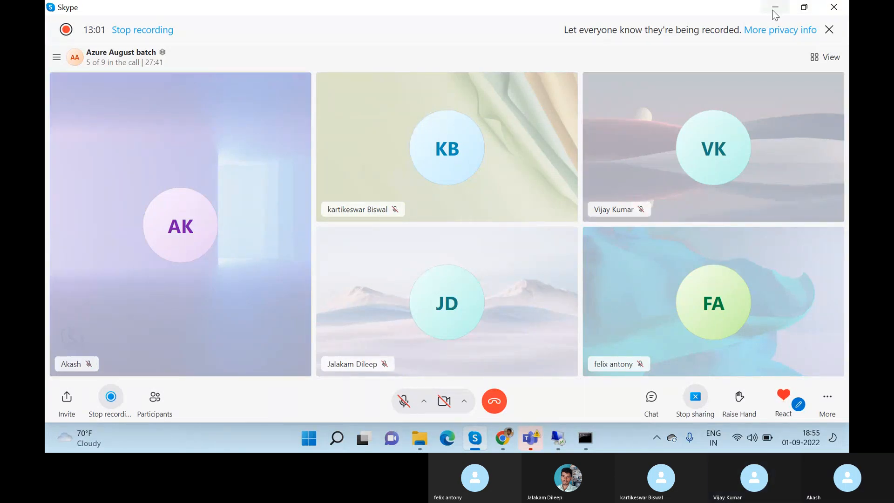
pyautogui.click(404, 401)
pyautogui.click(775, 6)
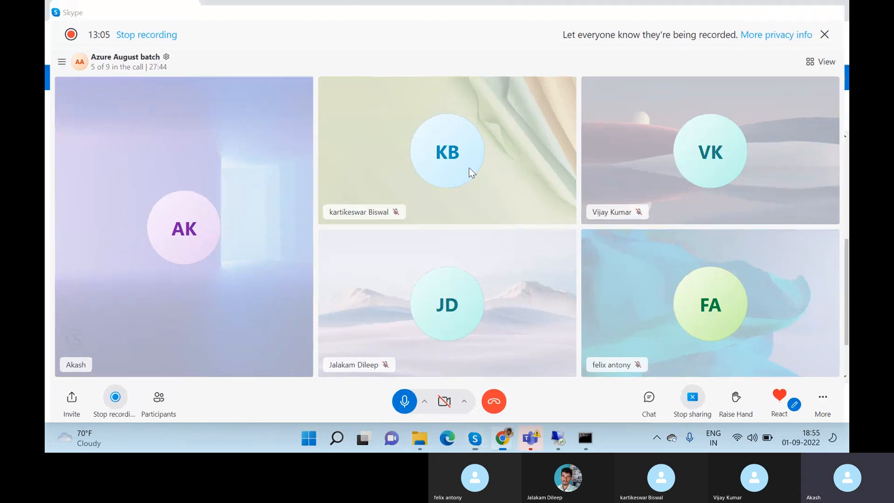
# Set the inbound RDP rule's source to Any and add the rule to Webserver1-nsg.
pyautogui.scroll(5, 550, 233)
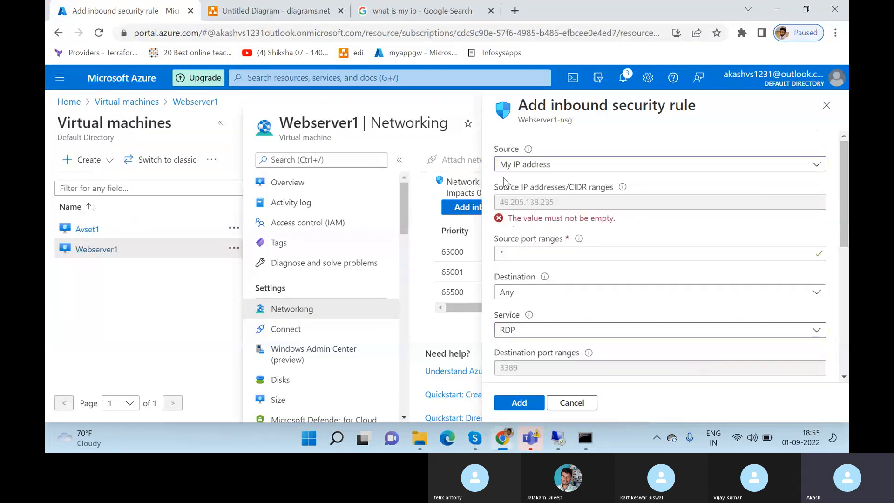
pyautogui.click(509, 168)
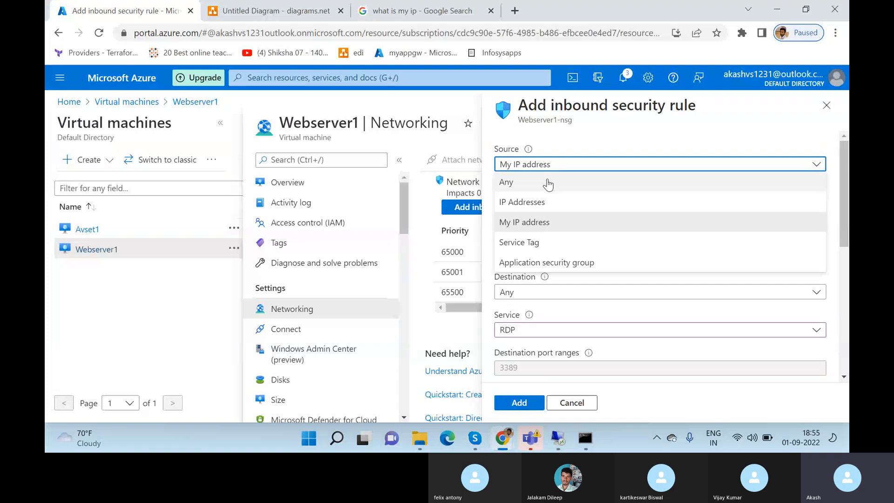
pyautogui.click(522, 182)
pyautogui.scroll(-1, 574, 222)
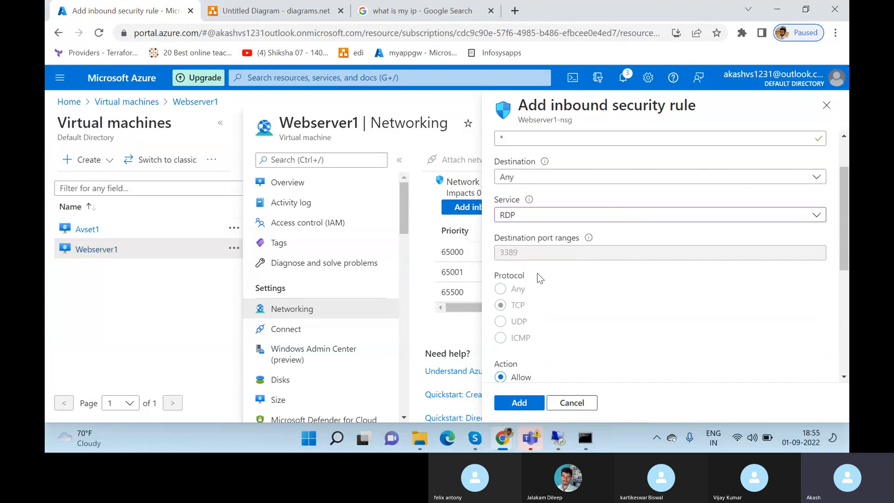
pyautogui.scroll(-3, 535, 317)
pyautogui.scroll(-1, 533, 325)
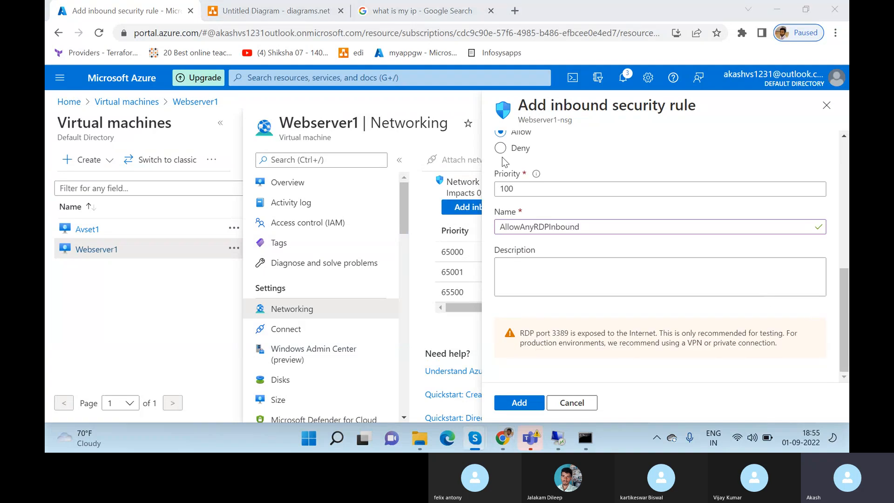
pyautogui.click(519, 403)
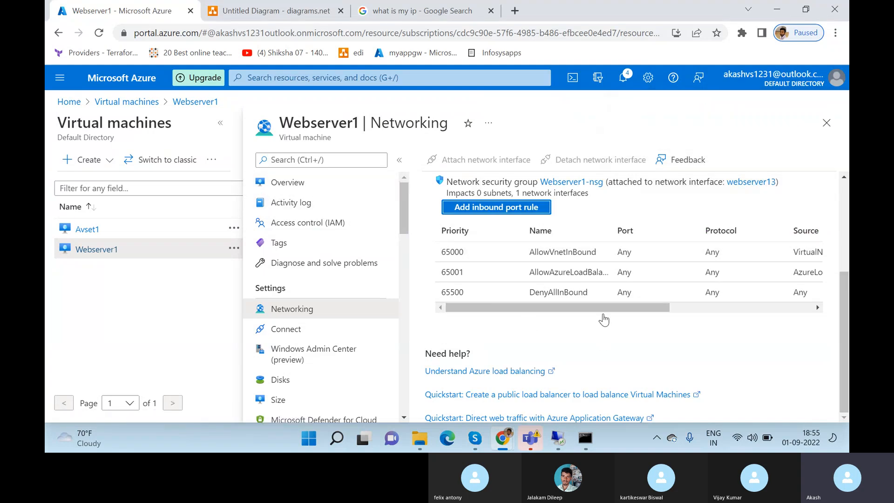
# Show Webserver1's outbound port rules, start a new outbound rule, and dismiss the notification.
pyautogui.scroll(1, 612, 311)
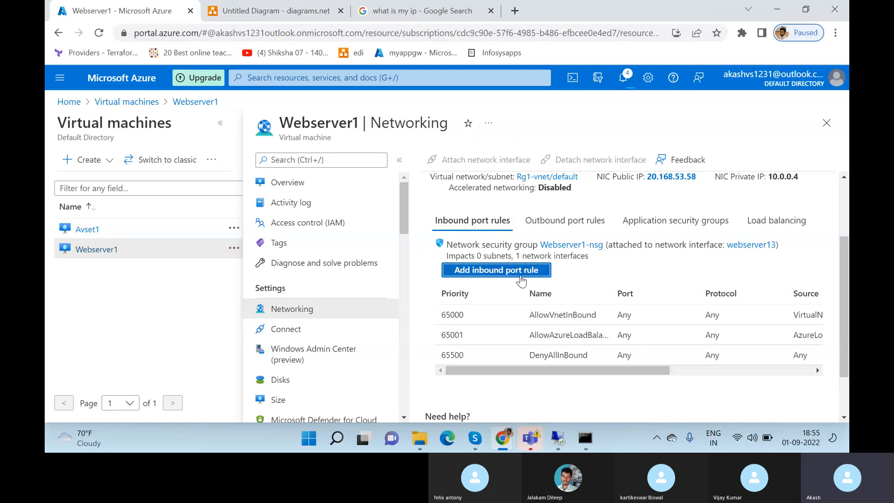
pyautogui.click(564, 226)
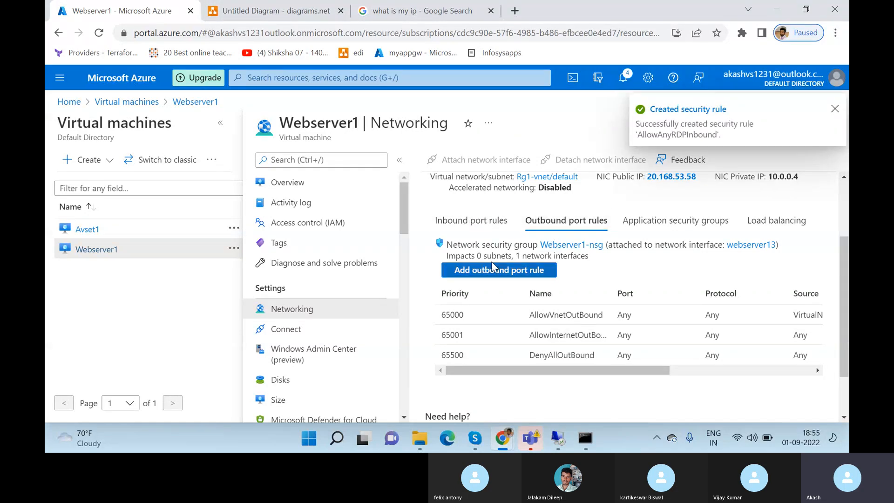
pyautogui.click(505, 275)
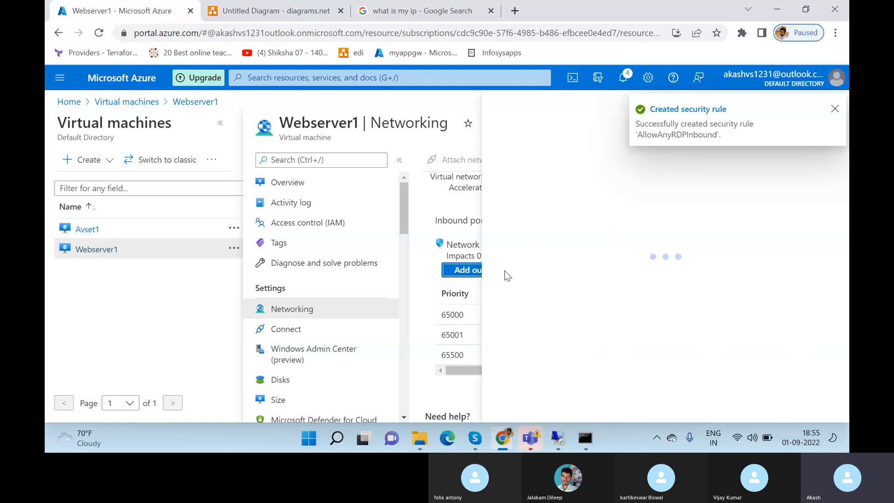
pyautogui.click(834, 109)
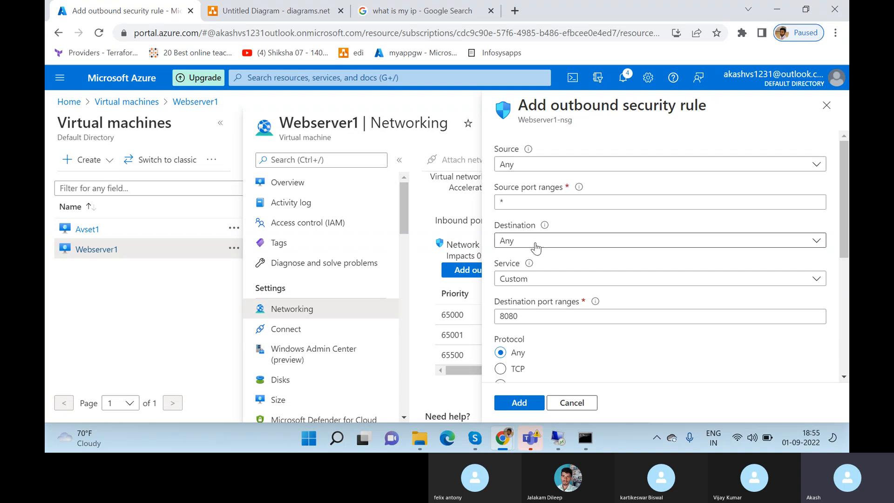
# Review the outbound rule's source and destination choices, keeping both at Any, and set its service to RDP.
pyautogui.click(565, 168)
pyautogui.click(561, 167)
pyautogui.click(554, 240)
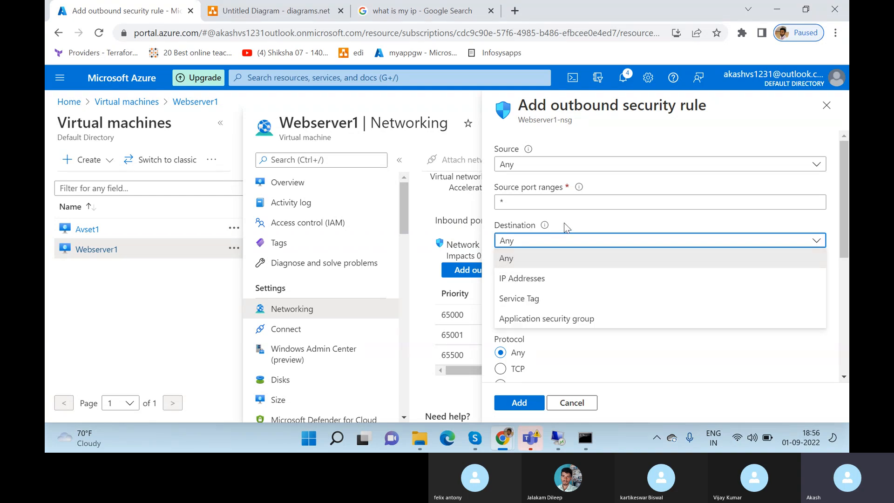
pyautogui.click(552, 256)
pyautogui.scroll(-1, 549, 252)
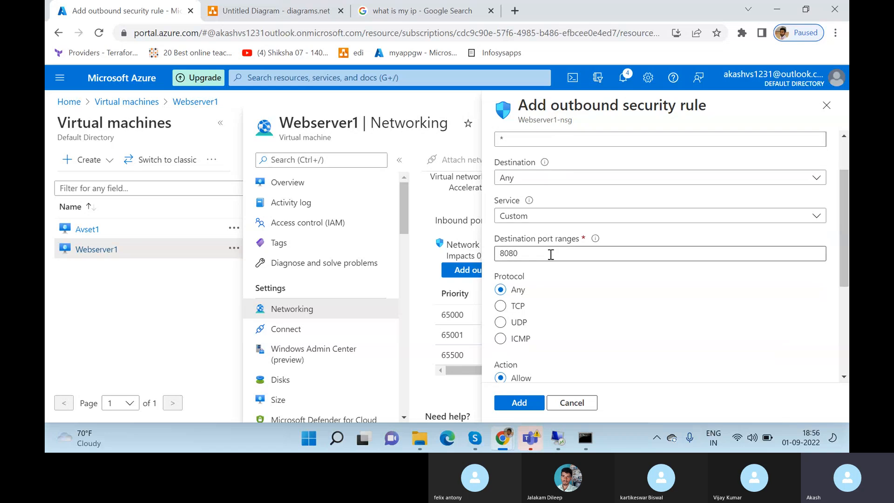
pyautogui.moveTo(551, 254); pyautogui.dragTo(454, 270)
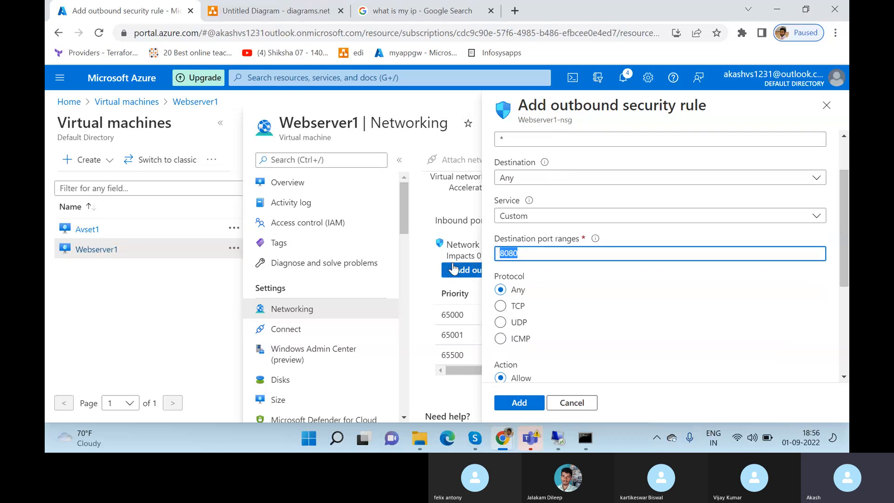
pyautogui.click(580, 218)
pyautogui.click(534, 303)
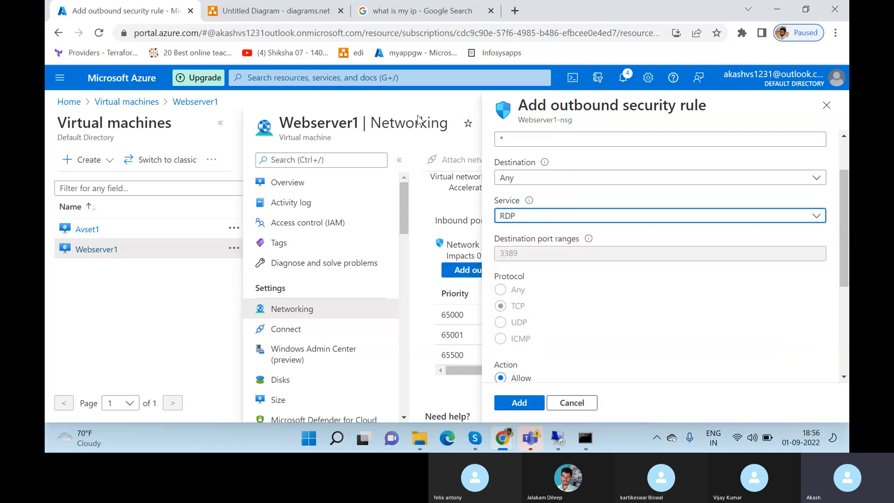
# Switch to the diagram and examine the RDP connection from the receiver Windows VM to the second Windows VM.
pyautogui.click(222, 7)
pyautogui.scroll(1, 448, 211)
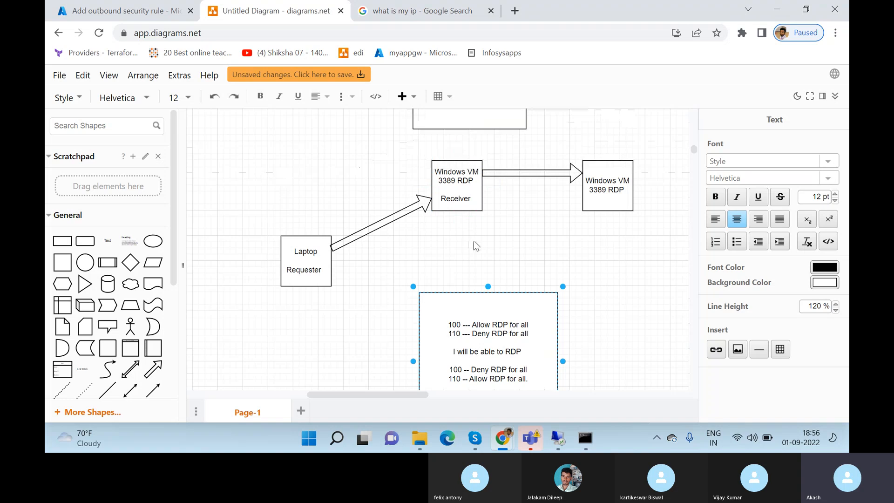
pyautogui.click(465, 175)
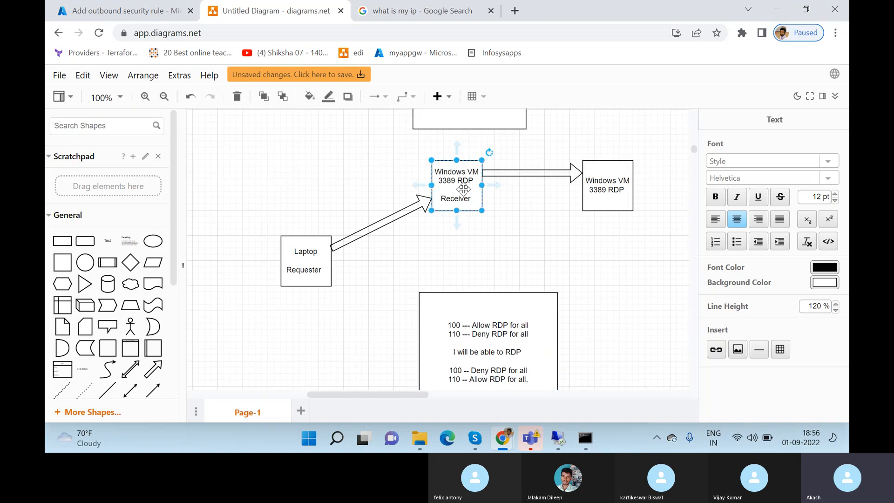
pyautogui.click(605, 184)
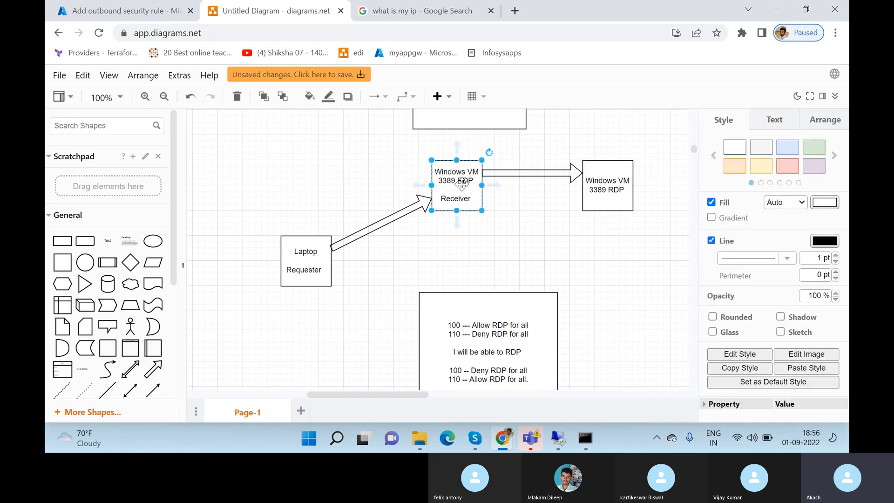
pyautogui.moveTo(415, 151); pyautogui.dragTo(670, 239)
pyautogui.click(434, 146)
pyautogui.moveTo(422, 144); pyautogui.dragTo(685, 278)
pyautogui.click(469, 190)
pyautogui.scroll(-2, 385, 196)
pyautogui.scroll(2, 385, 197)
pyautogui.keyDown('shift'); pyautogui.click(293, 235); pyautogui.keyUp('shift')
# Add a square beside the Windows VM diagram containing the text "vm 2 should be RDP via VM 1 only".
pyautogui.moveTo(62, 262); pyautogui.dragTo(218, 149)
pyautogui.doubleClick(209, 159)
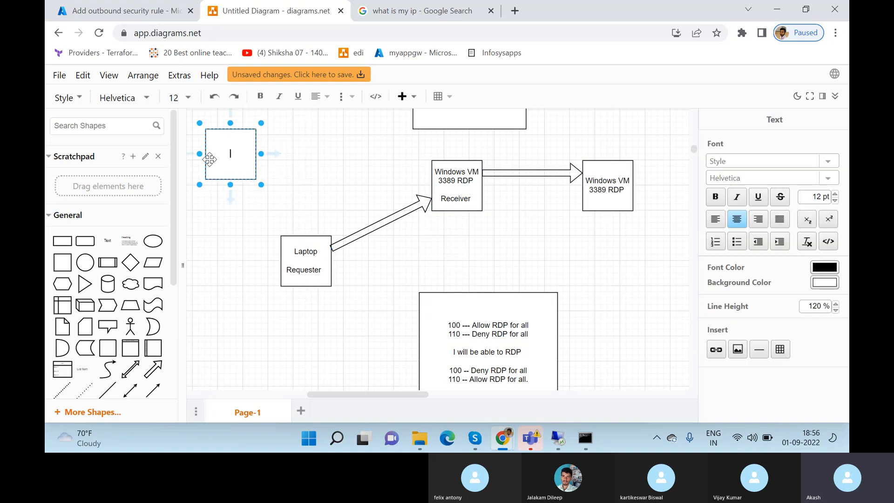
pyautogui.write('vm 2 SJO')
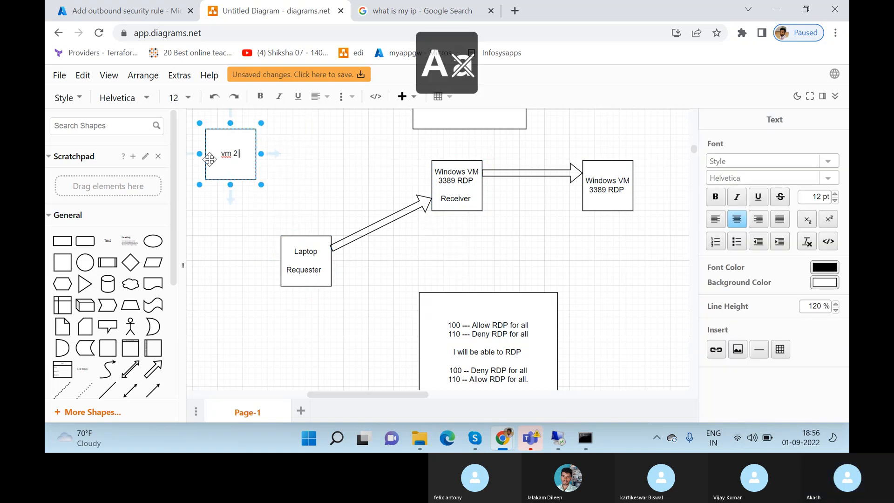
pyautogui.press('BackSpace')
pyautogui.press('BackSpace')
pyautogui.press('BackSpace')
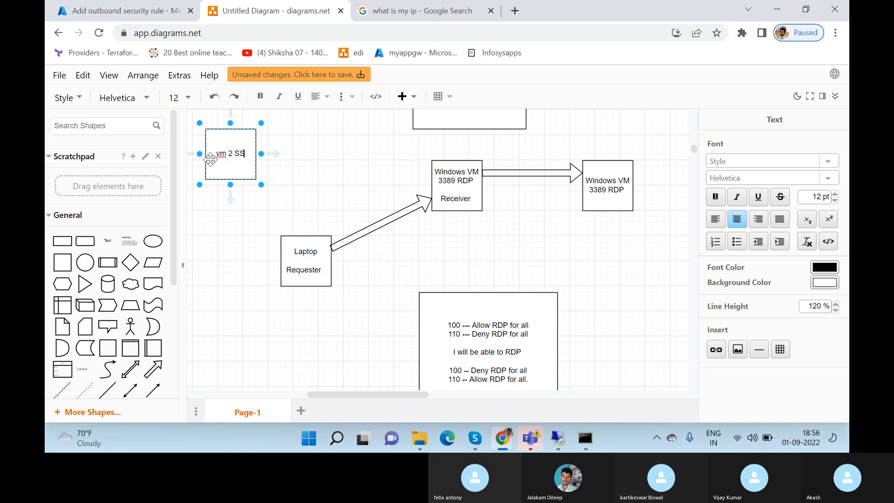
pyautogui.press('capslock')
pyautogui.write('should')
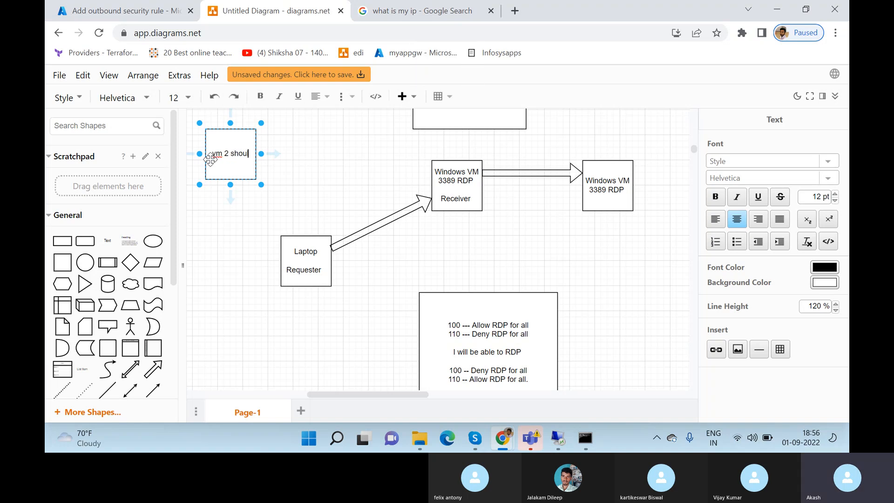
pyautogui.write(' be RDP')
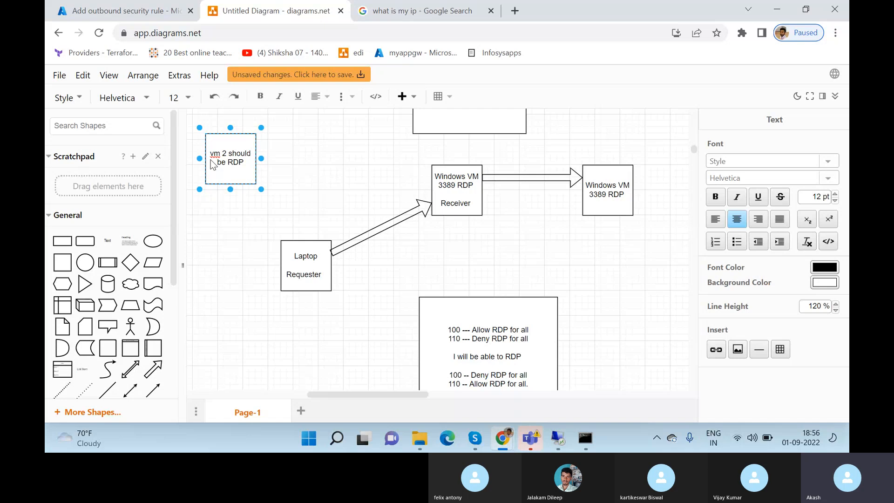
pyautogui.write(' via VM 1 only')
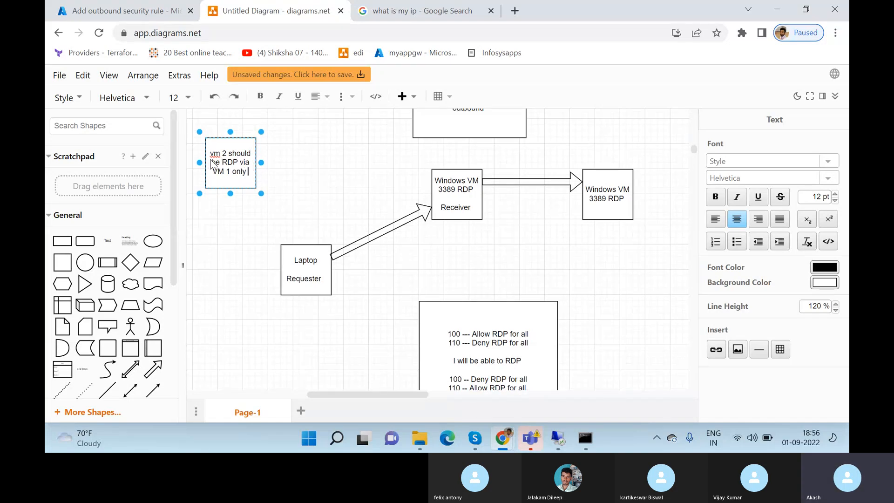
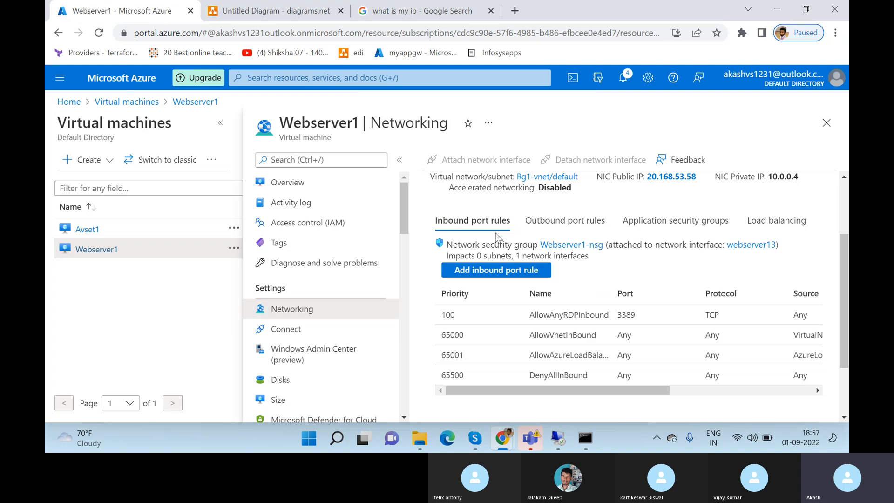
# Examine Webserver1's inbound port rules in Azure, focusing on the AllowVnetInBound rule's source, destination and action.
pyautogui.scroll(-2, 475, 349)
pyautogui.scroll(3, 489, 321)
pyautogui.scroll(-3, 489, 320)
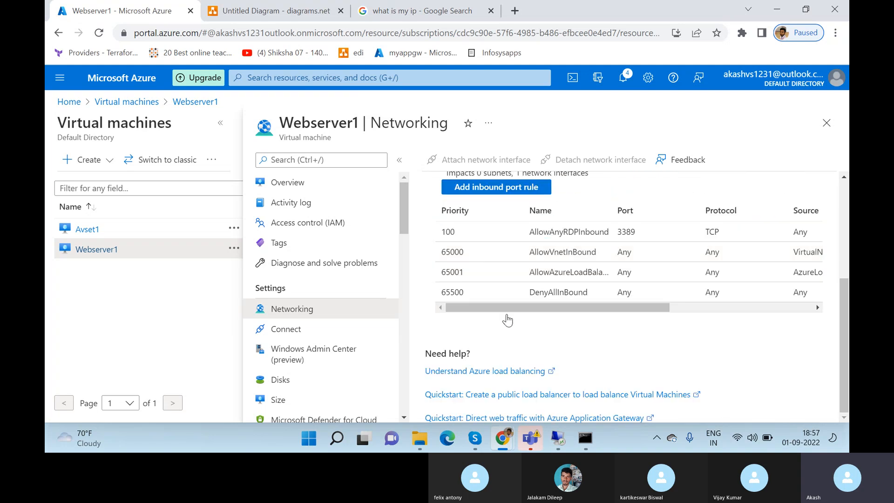
pyautogui.doubleClick(471, 255)
pyautogui.click(470, 256)
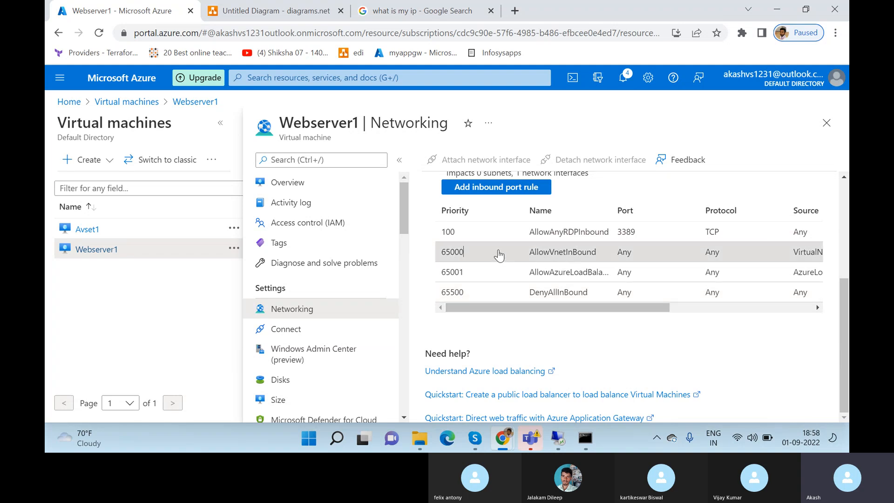
pyautogui.click(478, 256)
pyautogui.moveTo(502, 308); pyautogui.dragTo(512, 307)
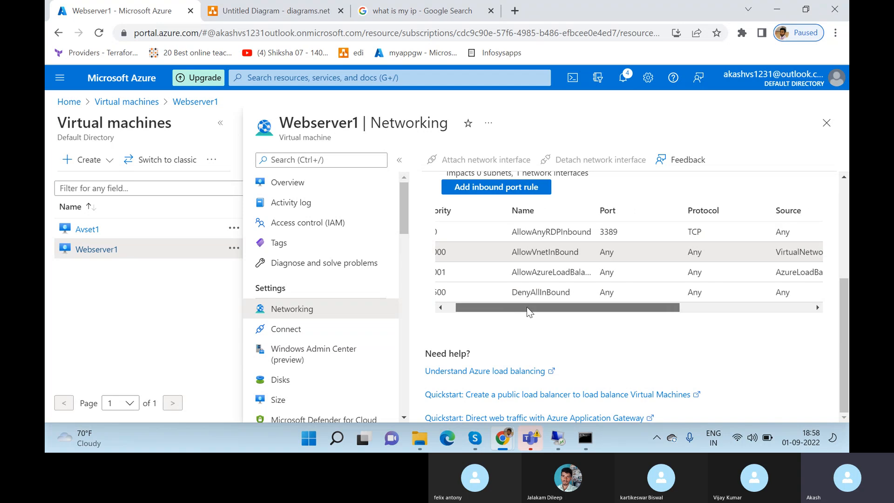
pyautogui.moveTo(605, 309); pyautogui.dragTo(765, 308)
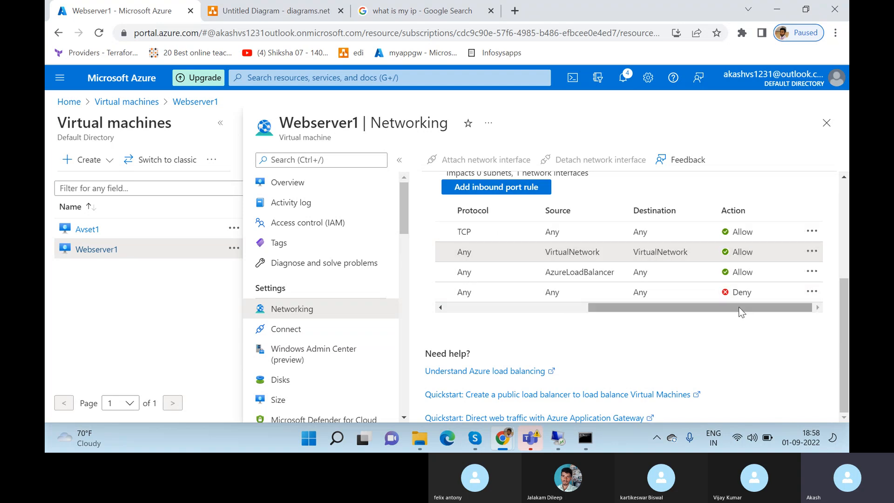
pyautogui.moveTo(741, 312); pyautogui.dragTo(565, 329)
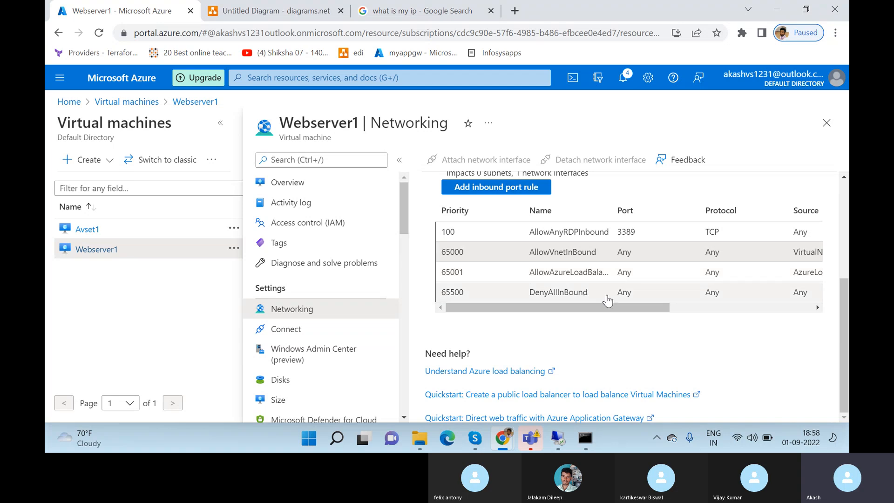
# Examine the source and destination of the default load balancer and DenyAllInBound rules.
pyautogui.hscroll(1, 629, 294)
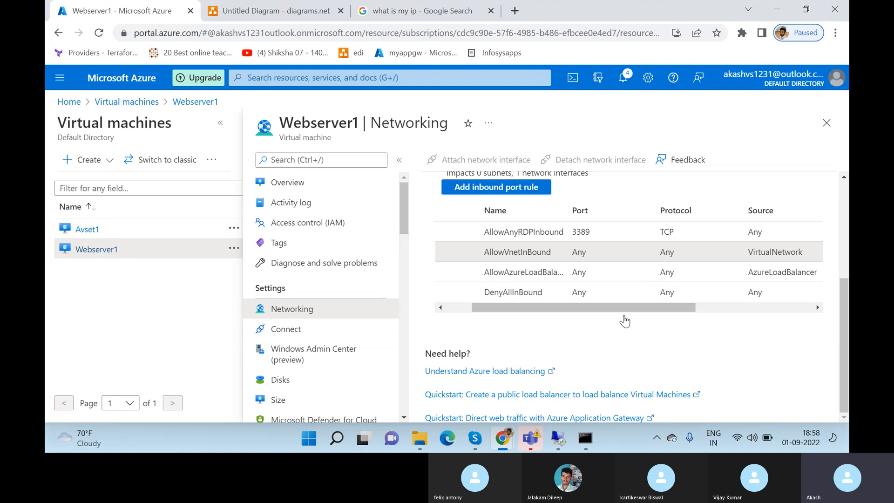
pyautogui.moveTo(627, 308); pyautogui.dragTo(695, 305)
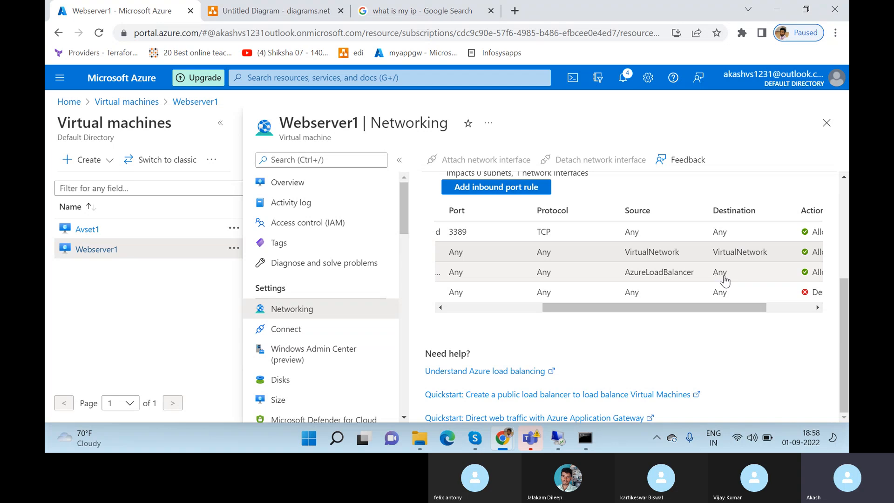
pyautogui.moveTo(696, 313); pyautogui.dragTo(764, 270)
pyautogui.moveTo(736, 311); pyautogui.dragTo(504, 337)
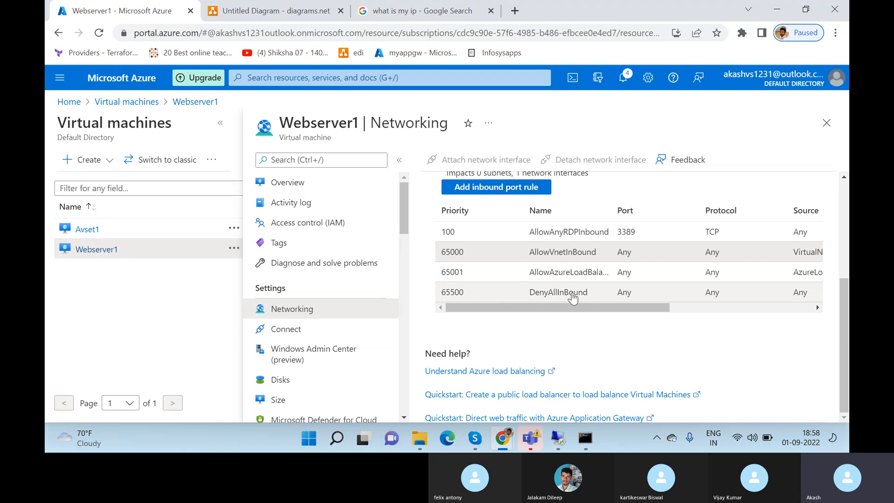
pyautogui.moveTo(597, 307); pyautogui.dragTo(500, 271)
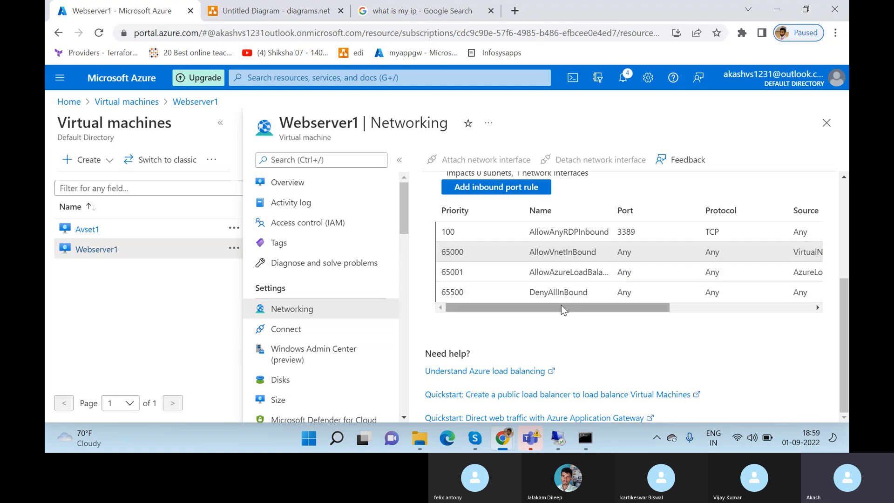
# Check whether the DenyAllInBound rule can be deleted through its available options.
pyautogui.moveTo(562, 307); pyautogui.dragTo(805, 308)
pyautogui.click(809, 293)
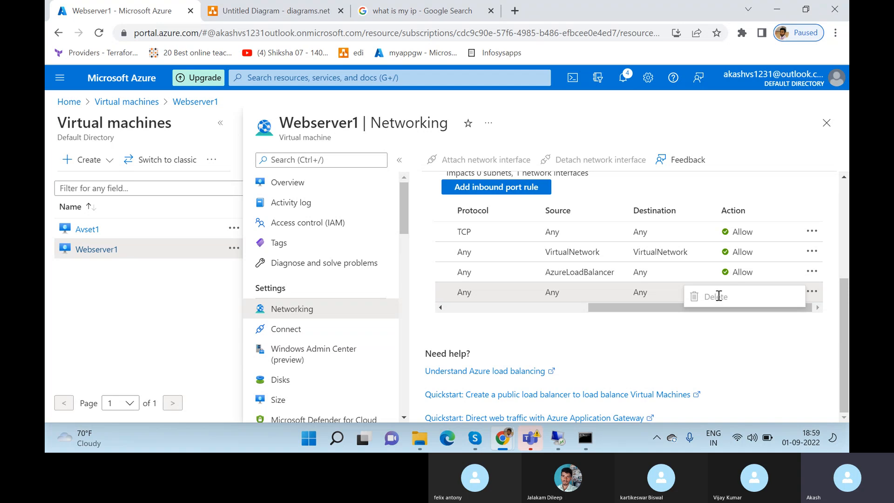
pyautogui.moveTo(629, 312); pyautogui.dragTo(487, 312)
pyautogui.scroll(1, 555, 340)
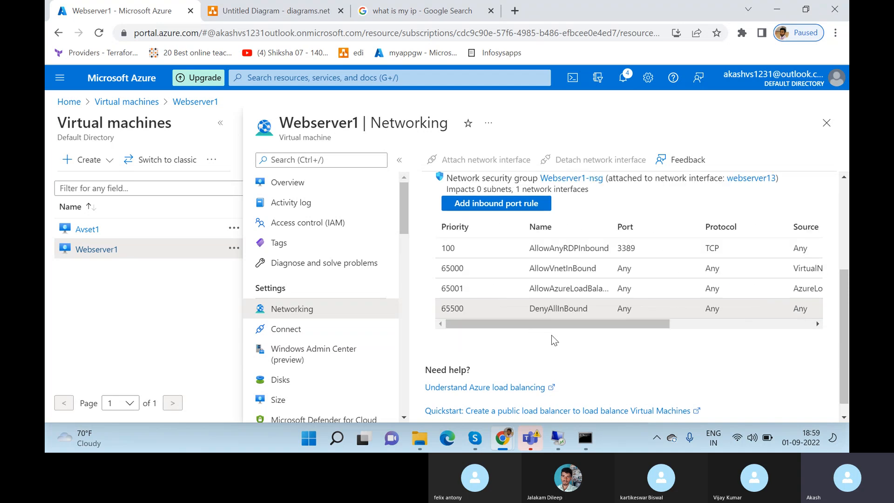
# Review Webserver1's outbound port rules and return to the inbound rules to check their actions.
pyautogui.scroll(2, 554, 340)
pyautogui.click(561, 201)
pyautogui.scroll(-2, 540, 346)
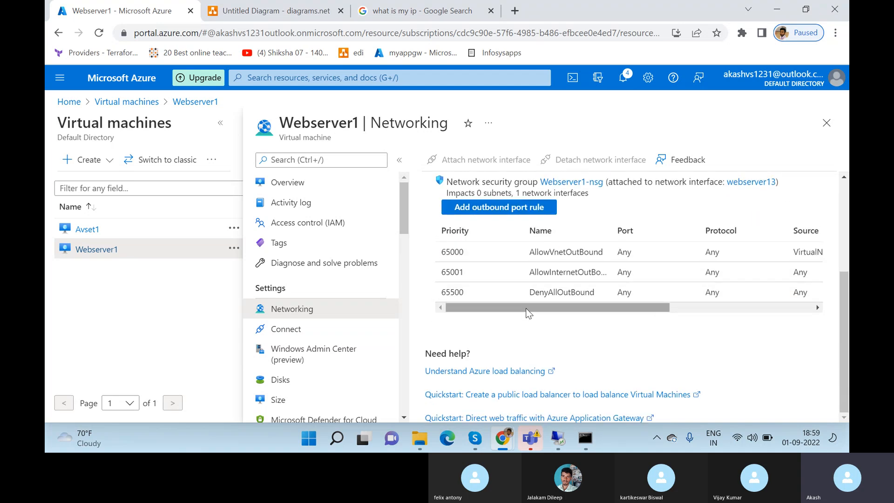
pyautogui.scroll(1, 527, 312)
pyautogui.click(486, 222)
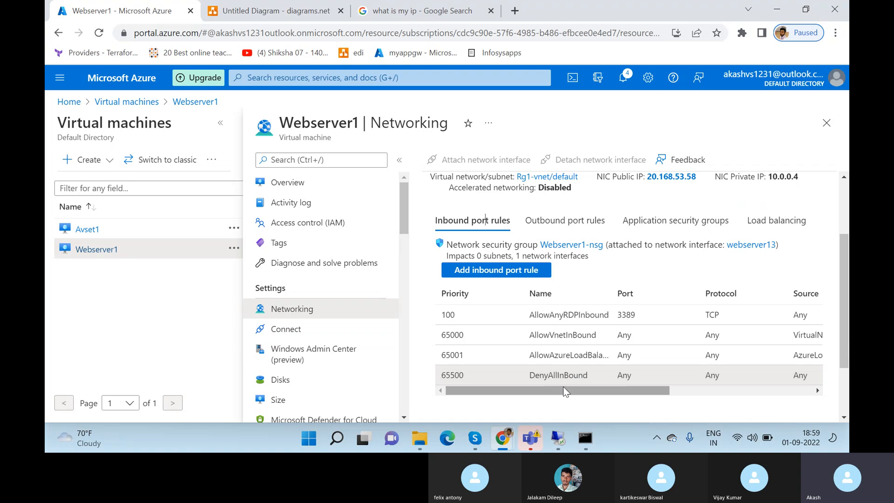
pyautogui.hscroll(5, 573, 391)
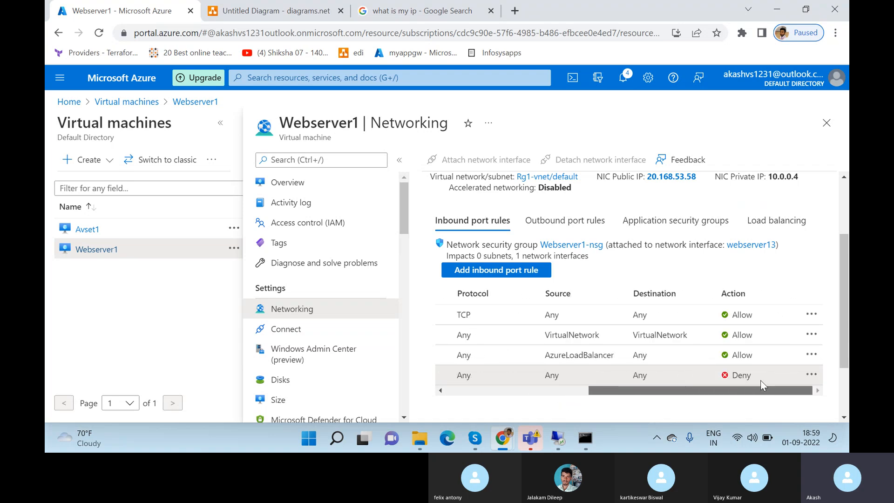
pyautogui.hscroll(-5, 634, 383)
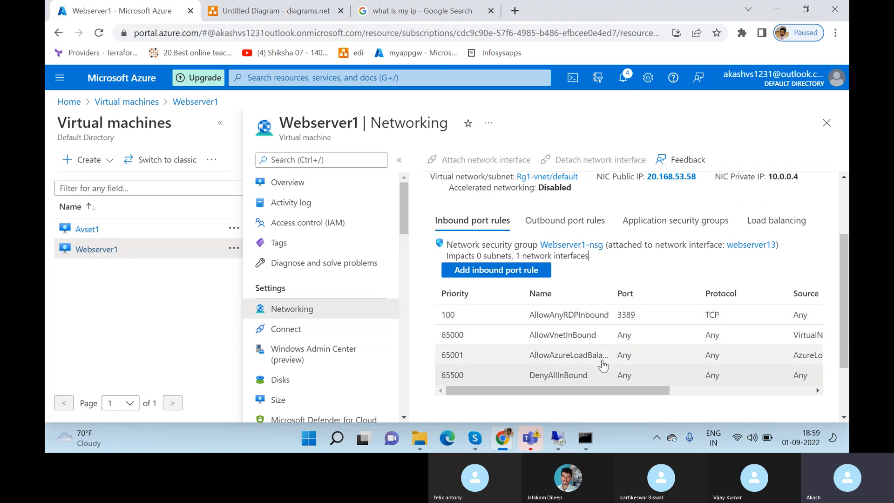
# Start a new inbound security rule, review the available service types, and close the form without adding it.
pyautogui.click(511, 270)
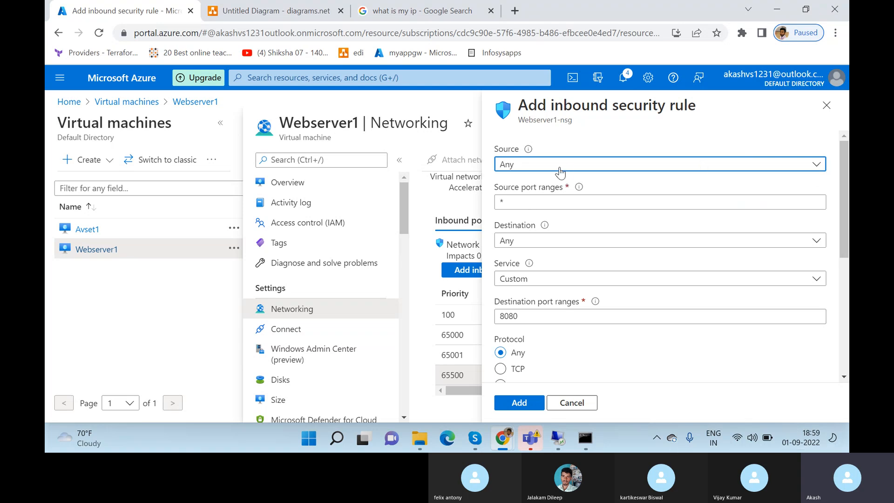
pyautogui.click(556, 279)
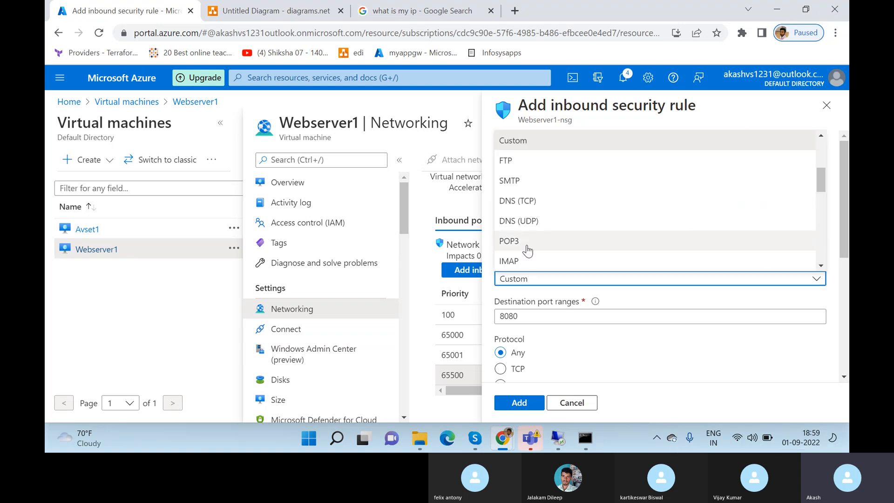
pyautogui.scroll(-1, 540, 230)
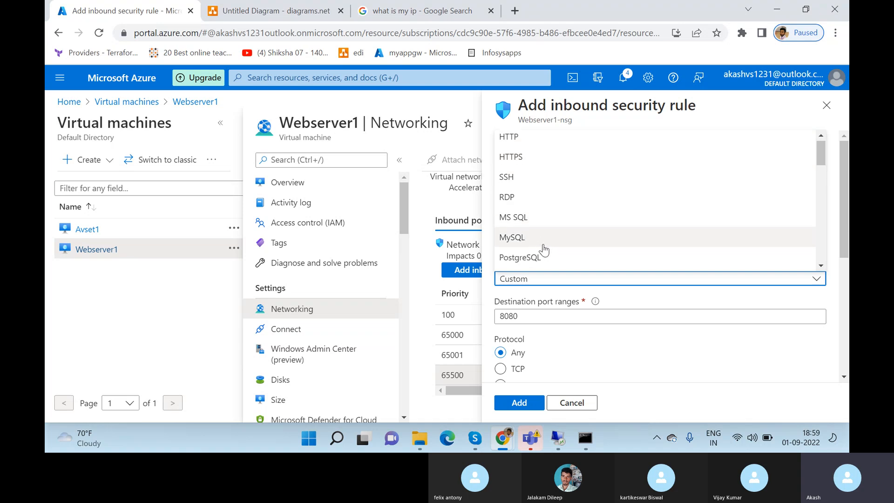
pyautogui.scroll(-3, 540, 247)
pyautogui.scroll(-3, 559, 210)
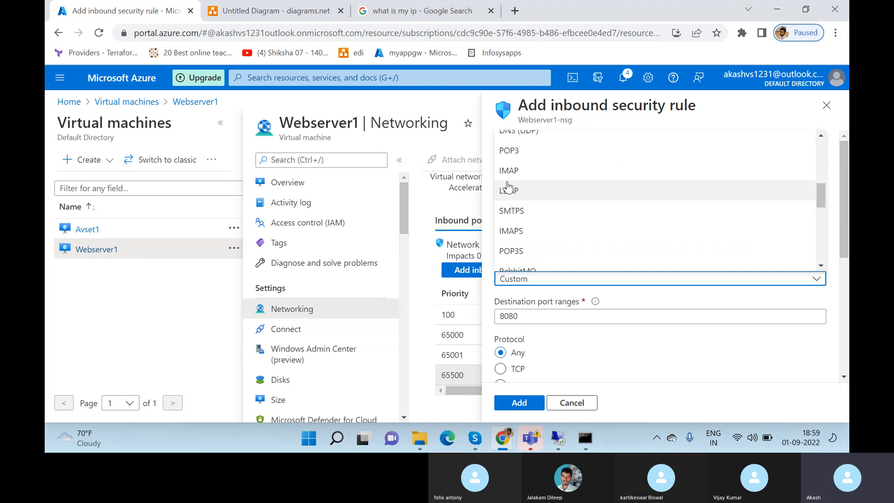
pyautogui.click(827, 106)
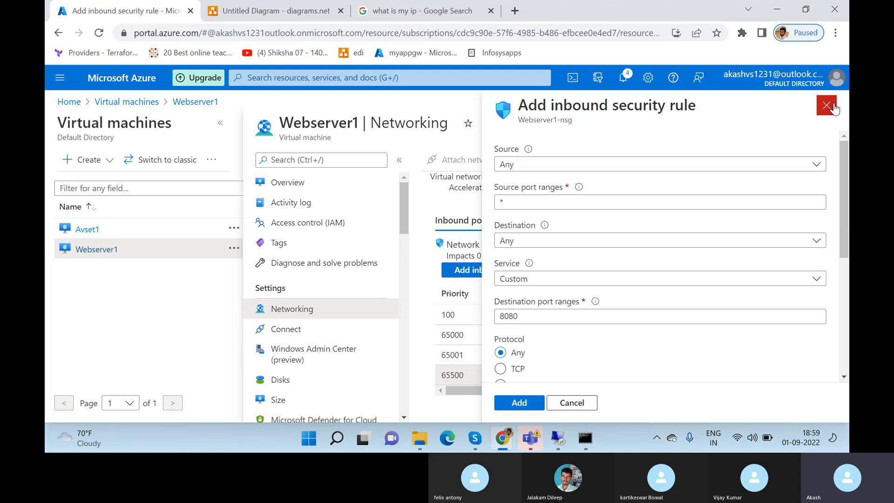
# Reopen the new inbound rule form to inspect its priority field, discard the form, and glance at the diagram.
pyautogui.click(546, 274)
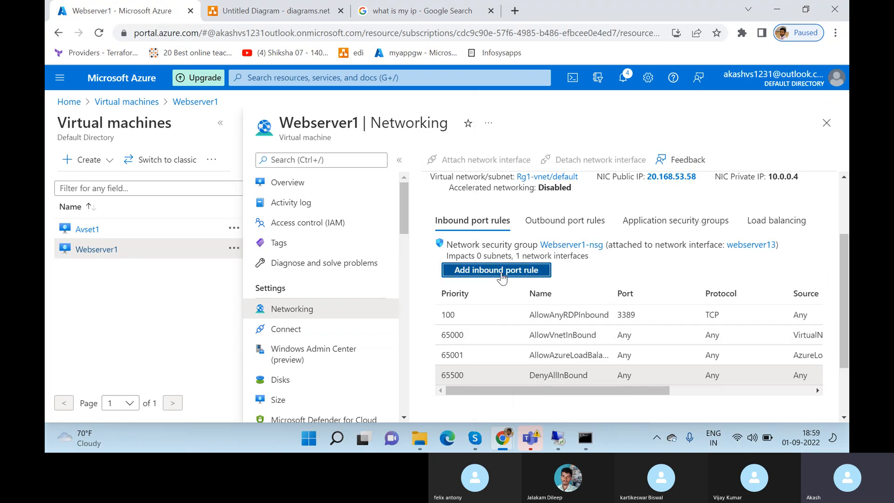
pyautogui.scroll(-1, 538, 335)
pyautogui.scroll(-5, 538, 335)
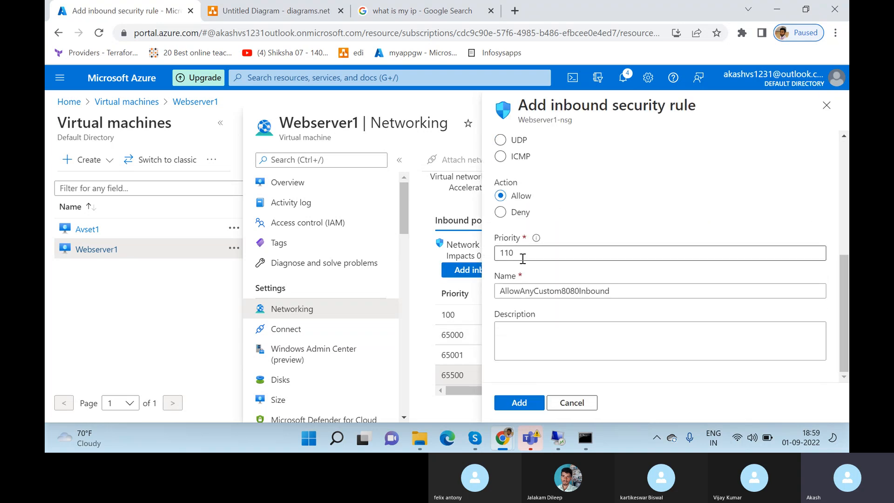
pyautogui.doubleClick(566, 258)
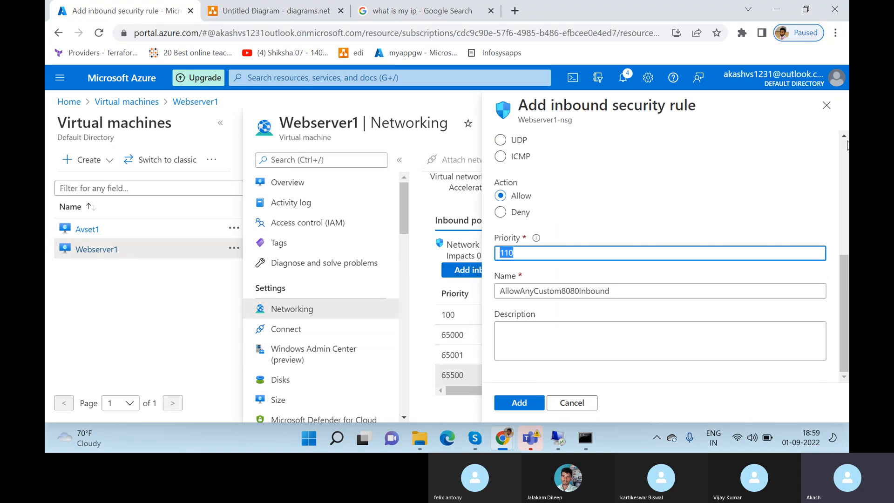
pyautogui.click(826, 106)
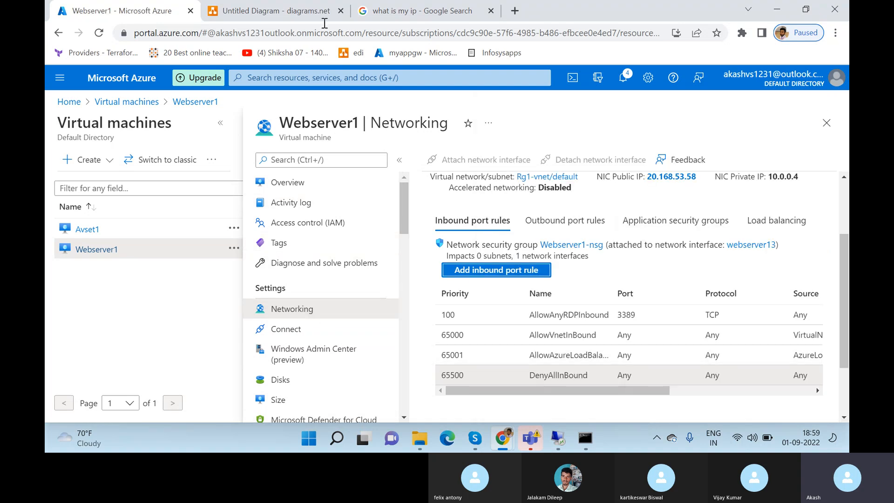
pyautogui.click(289, 10)
pyautogui.hotkey('ctrl', 'shift', 'Tab')
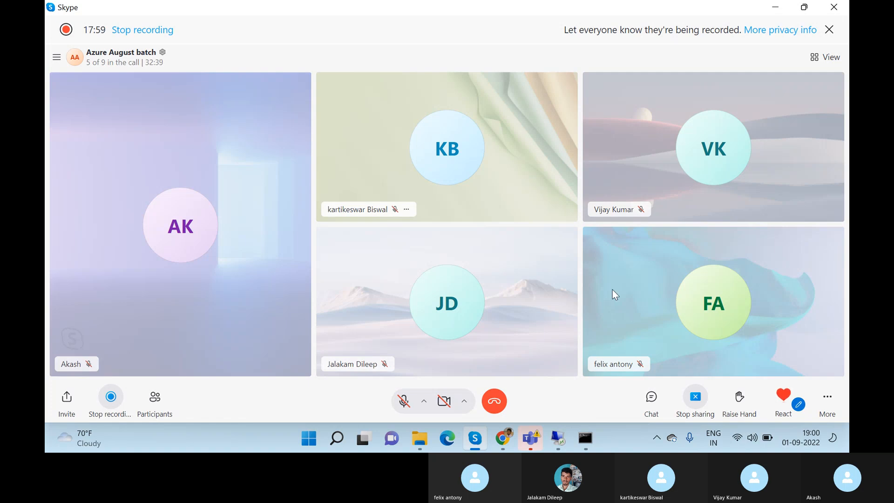
# Unmute the microphone in the Skype call and bring the call window back to the front.
pyautogui.click(402, 400)
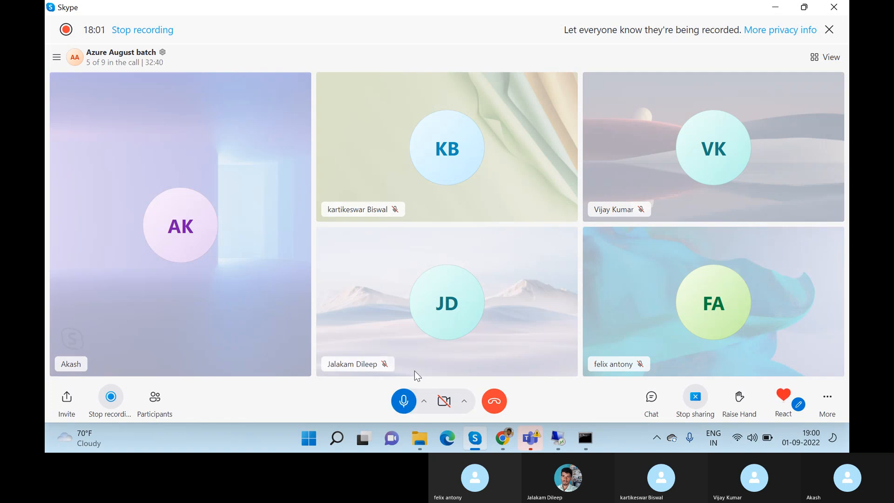
pyautogui.click(775, 7)
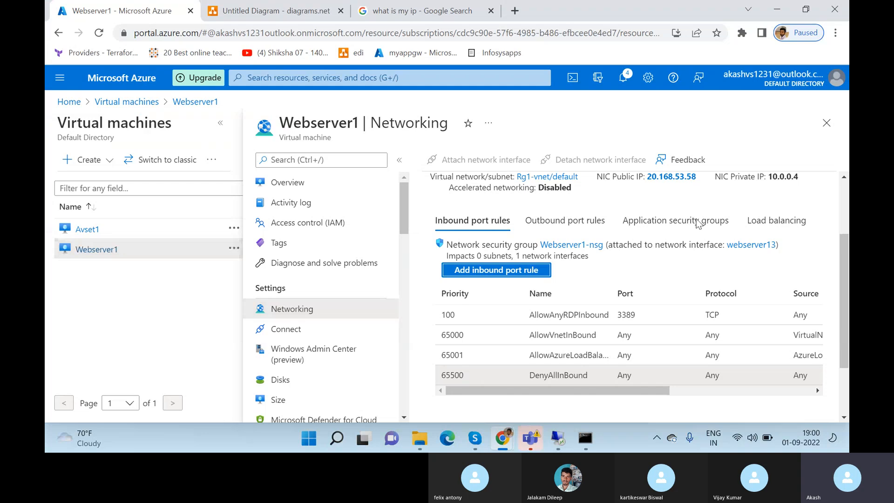
pyautogui.hotkey('alt', 'Tab')
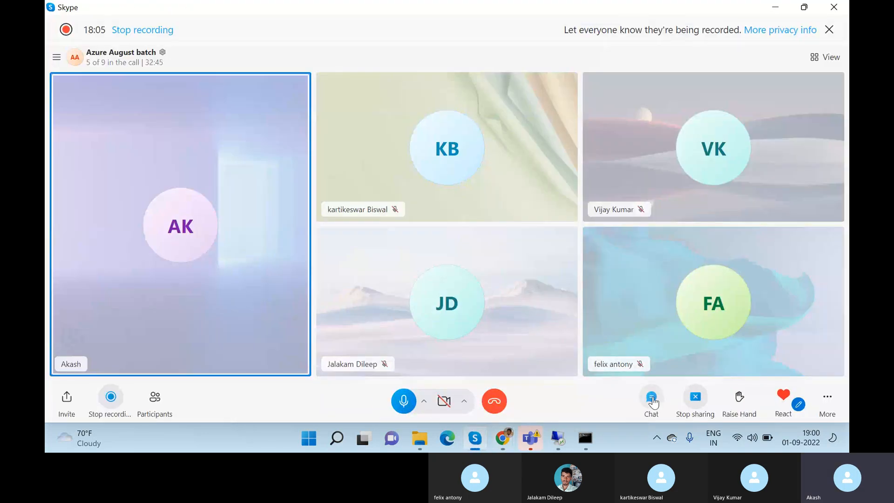
# Check the Skype call's chat and minimize the call window to return to the diagram.
pyautogui.click(653, 402)
pyautogui.click(805, 64)
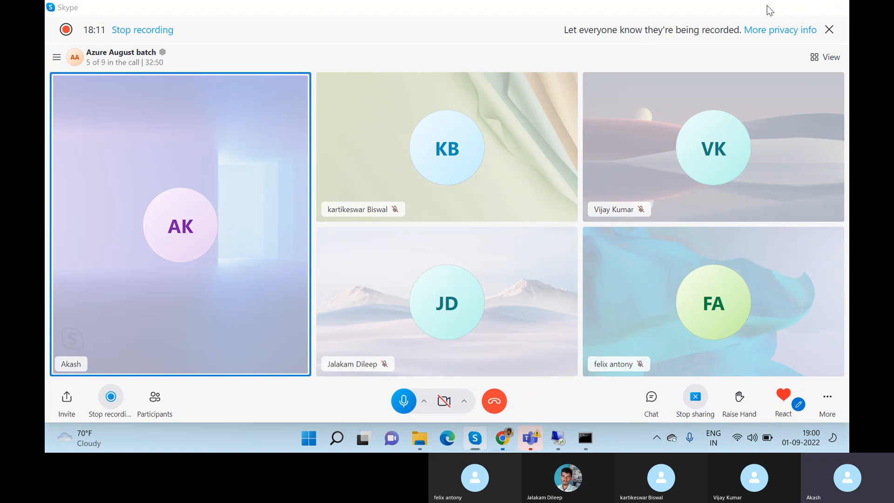
pyautogui.hotkey('alt', 'Tab')
pyautogui.hotkey('ctrl', 'Tab')
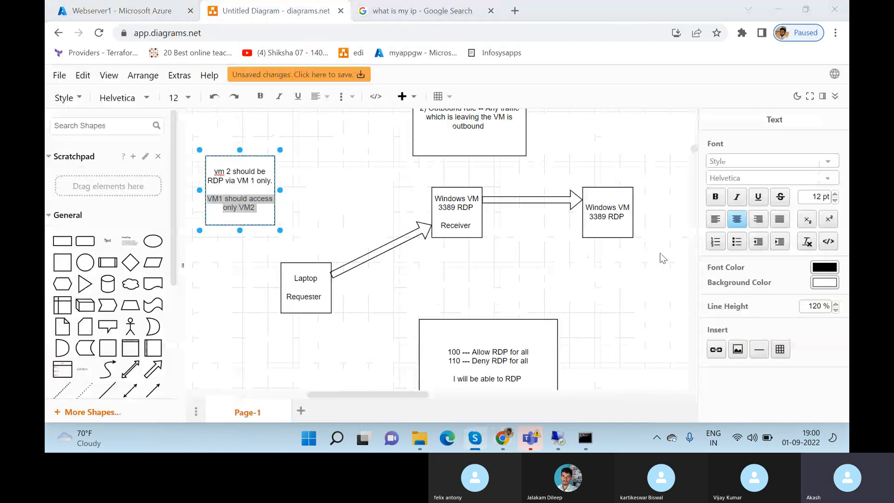
pyautogui.hotkey('alt', 'Tab')
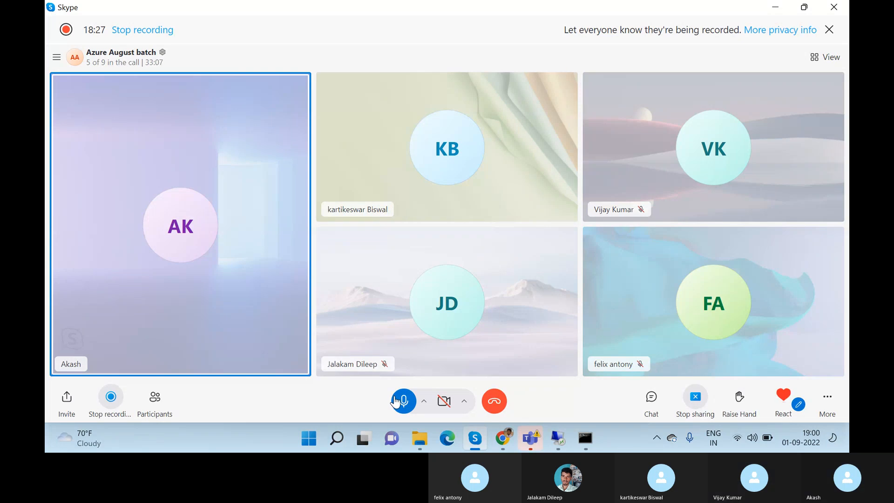
pyautogui.click(774, 7)
# Add a square in the blank area below the rule-priority notes and label it "Laptop".
pyautogui.scroll(-5, 539, 177)
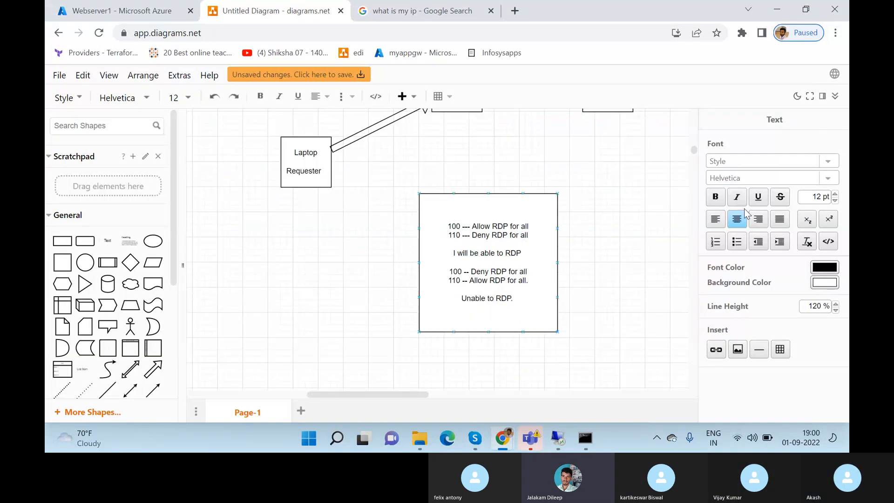
pyautogui.scroll(-3, 406, 266)
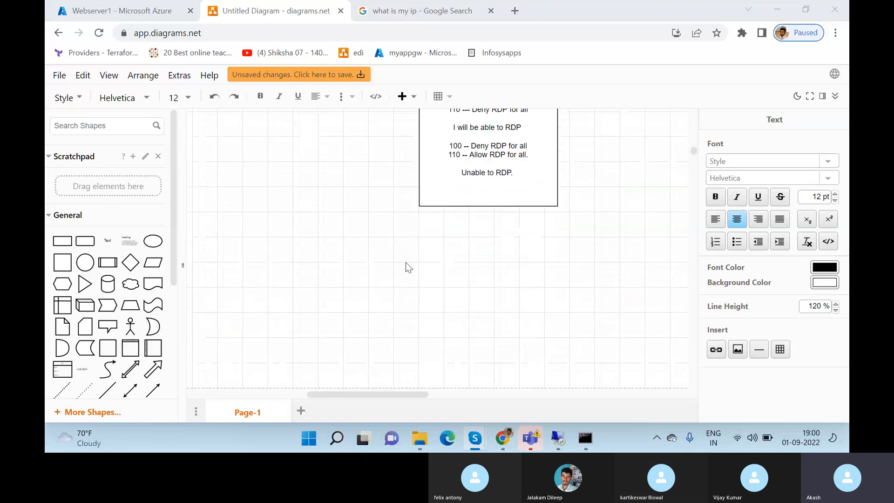
pyautogui.scroll(-4, 408, 267)
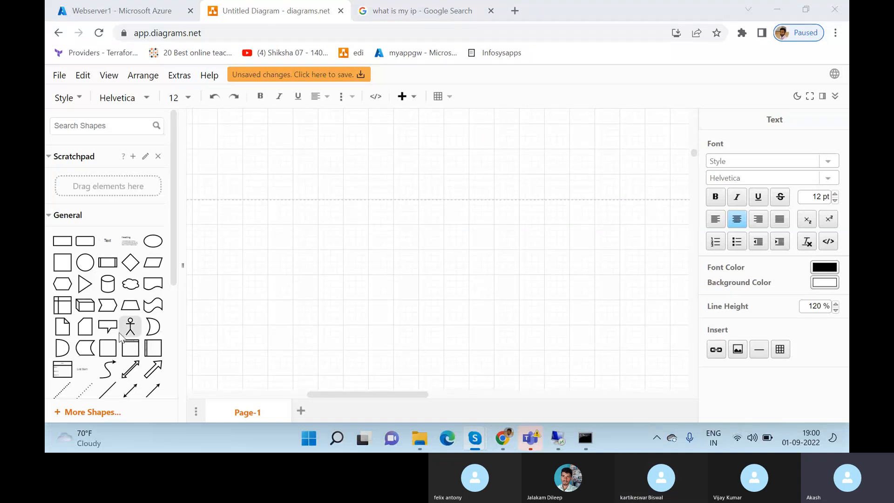
pyautogui.click(62, 262)
pyautogui.moveTo(442, 238); pyautogui.dragTo(272, 257)
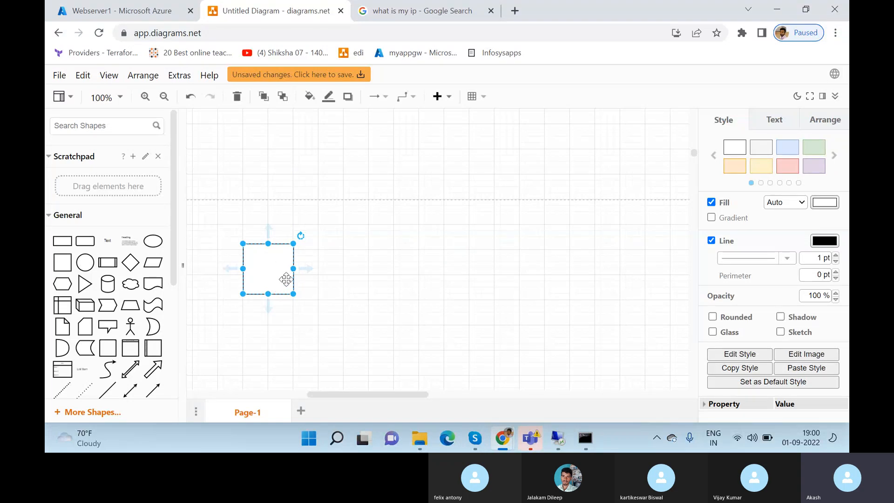
pyautogui.click(279, 222)
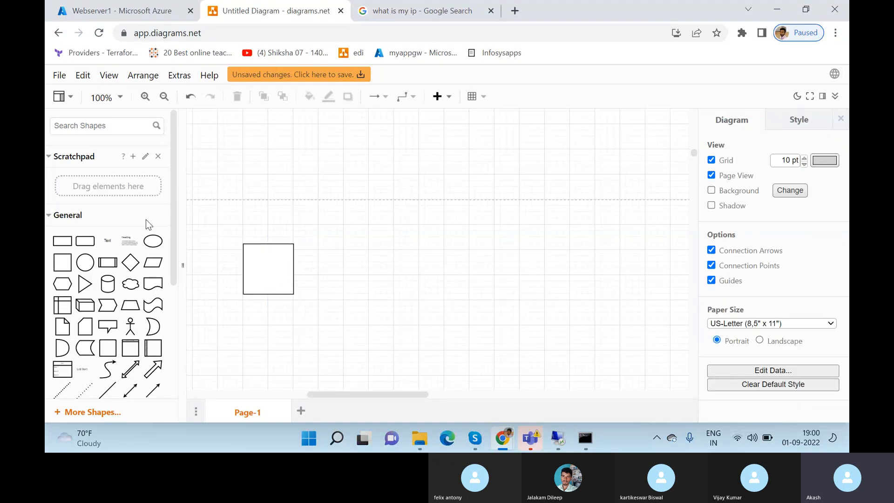
pyautogui.moveTo(208, 223); pyautogui.dragTo(381, 392)
pyautogui.click(271, 329)
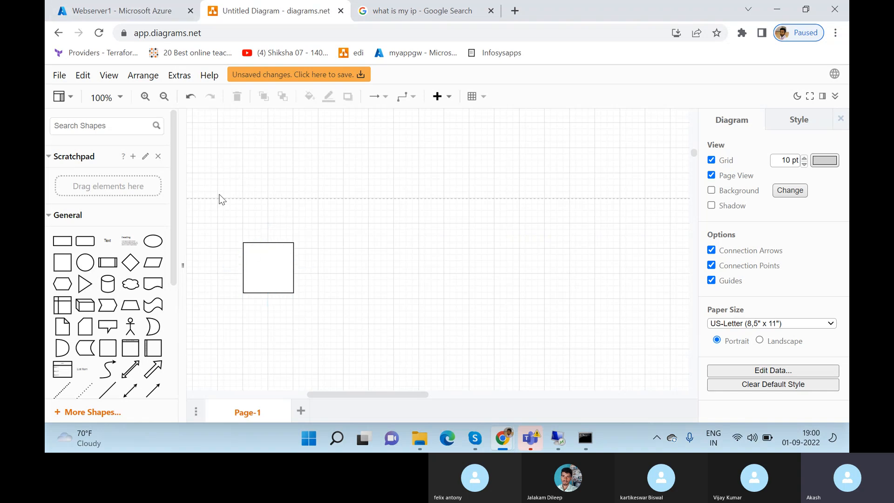
pyautogui.moveTo(256, 259); pyautogui.dragTo(237, 278)
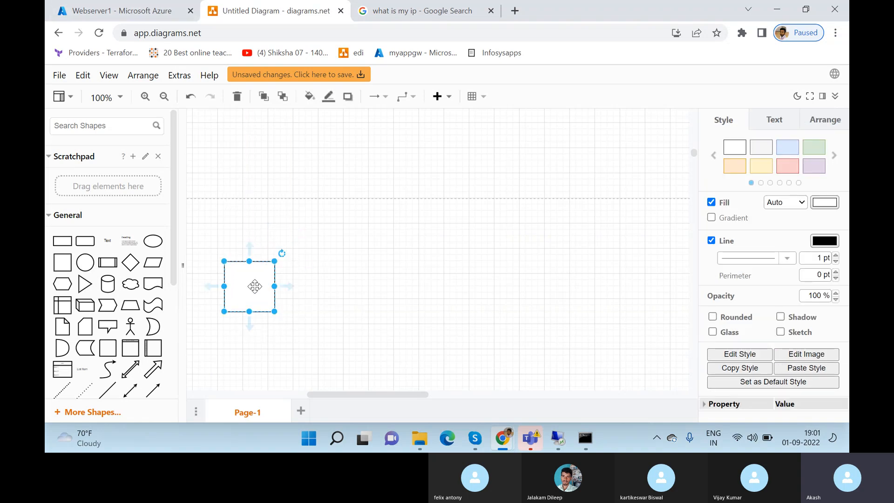
pyautogui.doubleClick(254, 286)
pyautogui.write('Laptop')
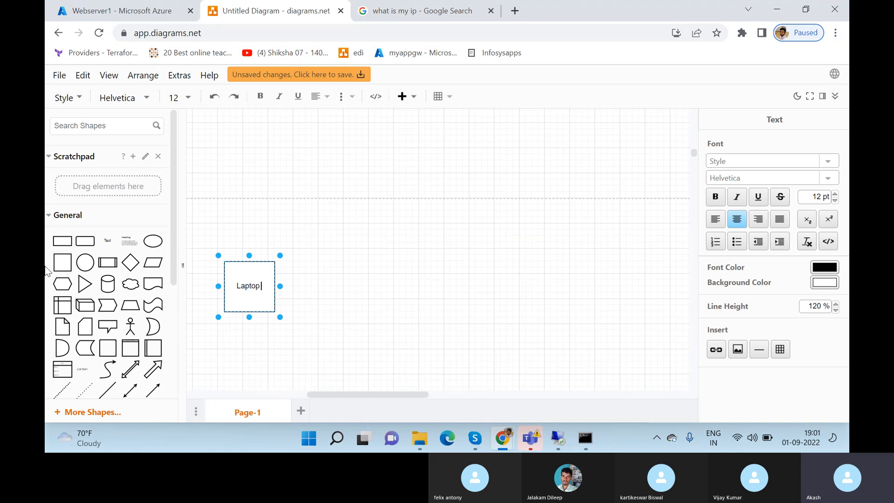
# Add two squares side by side, above and to the right of the Laptop box, labelled "Windows1" and "Windows 2".
pyautogui.click(61, 262)
pyautogui.moveTo(425, 237); pyautogui.dragTo(353, 163)
pyautogui.doubleClick(352, 163)
pyautogui.write('Windows1')
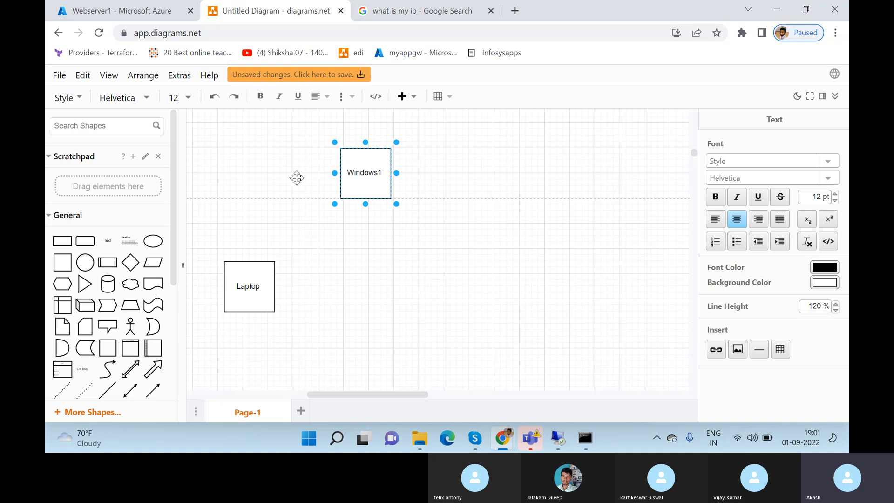
pyautogui.click(61, 262)
pyautogui.moveTo(435, 247); pyautogui.dragTo(565, 167)
pyautogui.doubleClick(565, 167)
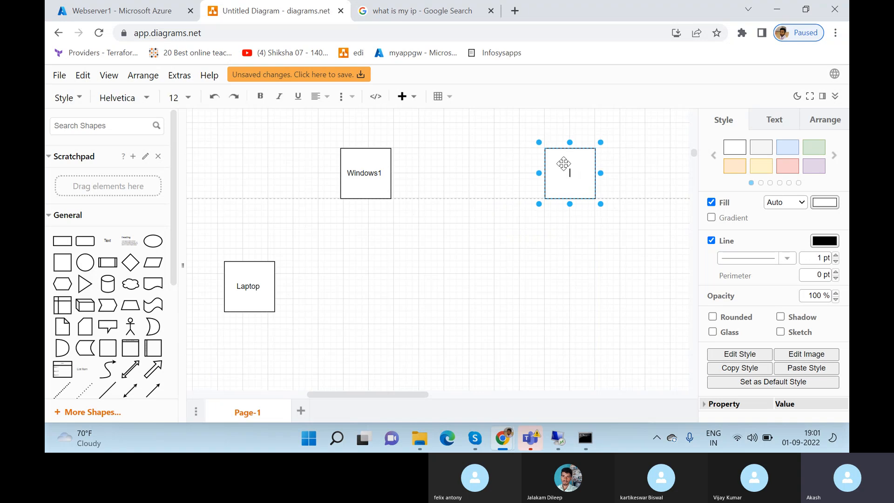
pyautogui.write('Windows 2')
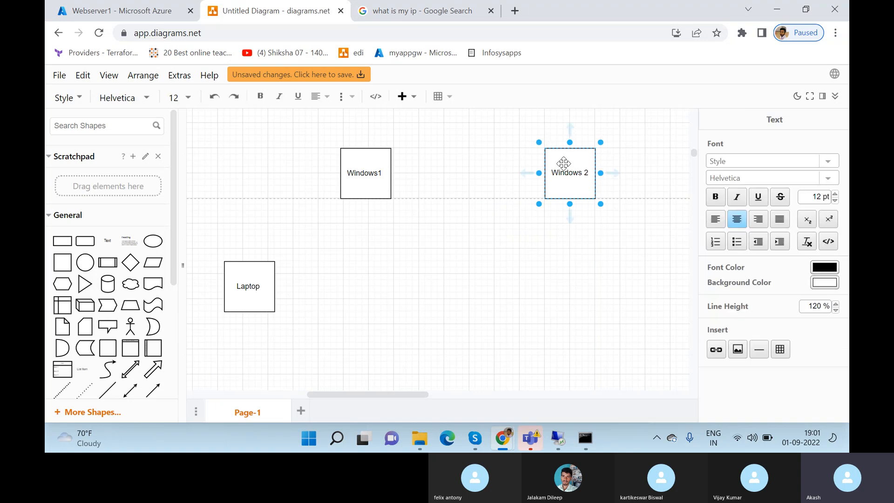
# Add a square directly below the Windows 2 box and label it "Linux 1".
pyautogui.click(62, 262)
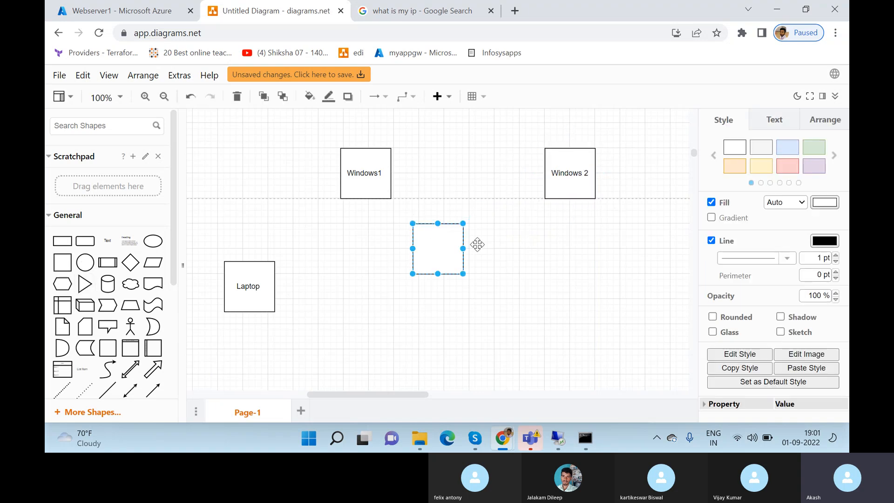
pyautogui.moveTo(440, 236); pyautogui.dragTo(572, 251)
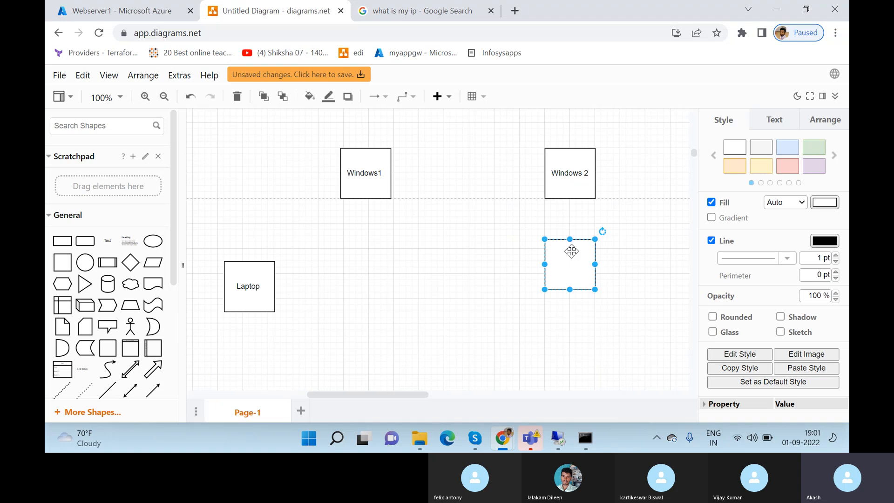
pyautogui.doubleClick(571, 252)
pyautogui.write('Linux')
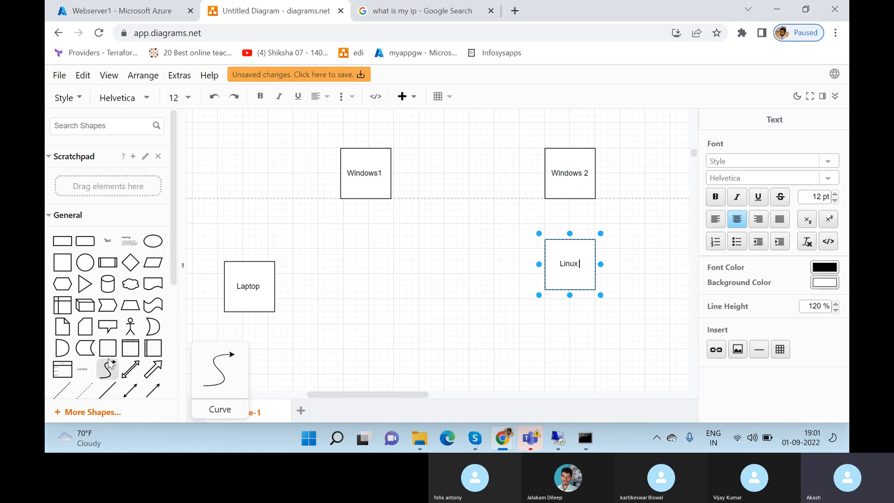
pyautogui.write(' 1')
pyautogui.click(424, 272)
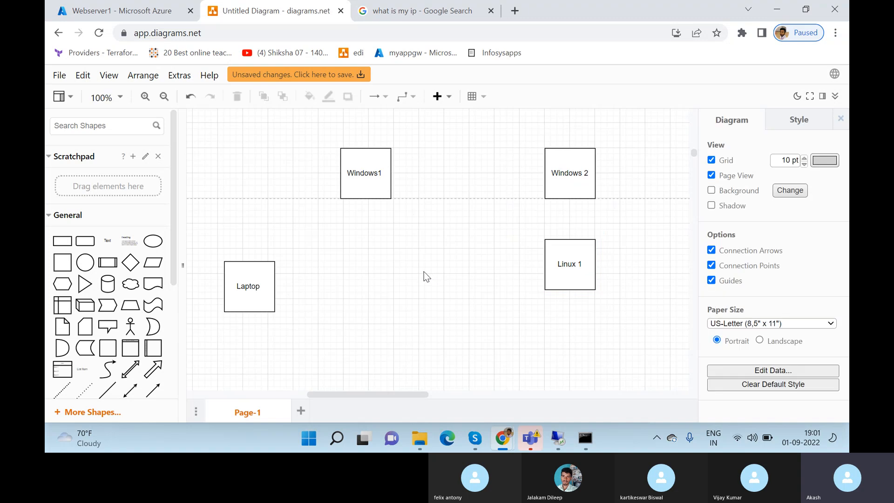
# Highlight the three VM boxes together and shift the Windows1 box slightly toward Windows 2.
pyautogui.moveTo(329, 126); pyautogui.dragTo(612, 316)
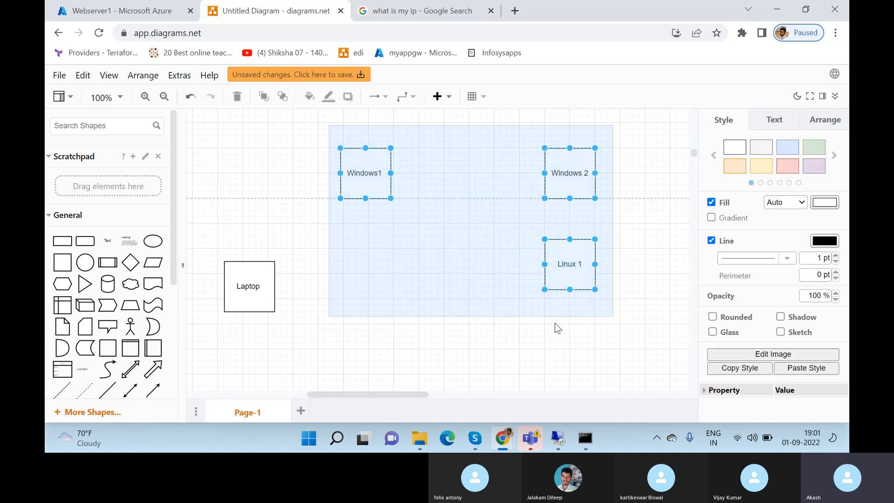
pyautogui.click(558, 328)
pyautogui.moveTo(333, 123); pyautogui.dragTo(612, 304)
pyautogui.click(422, 267)
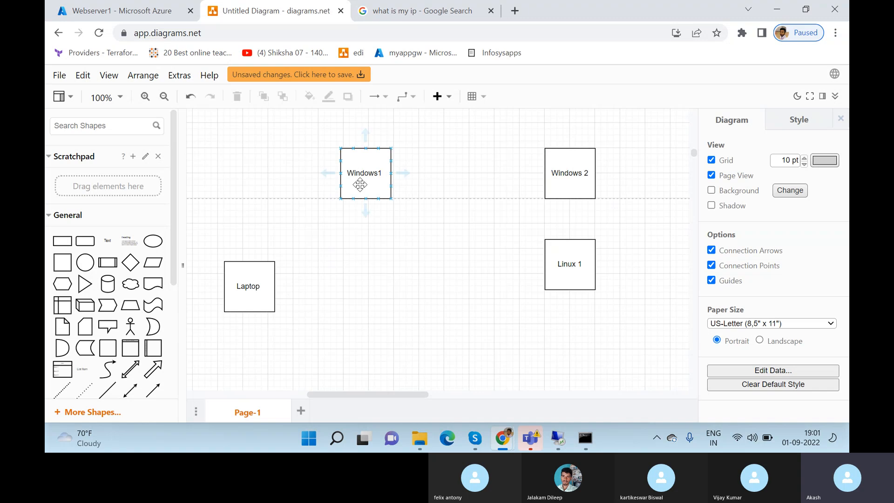
pyautogui.moveTo(360, 182); pyautogui.dragTo(382, 185)
# Add a large square below the VM boxes and write "1) W1 should be accessible only from your own laptop. ( 3389)." in it.
pyautogui.scroll(-3, 257, 292)
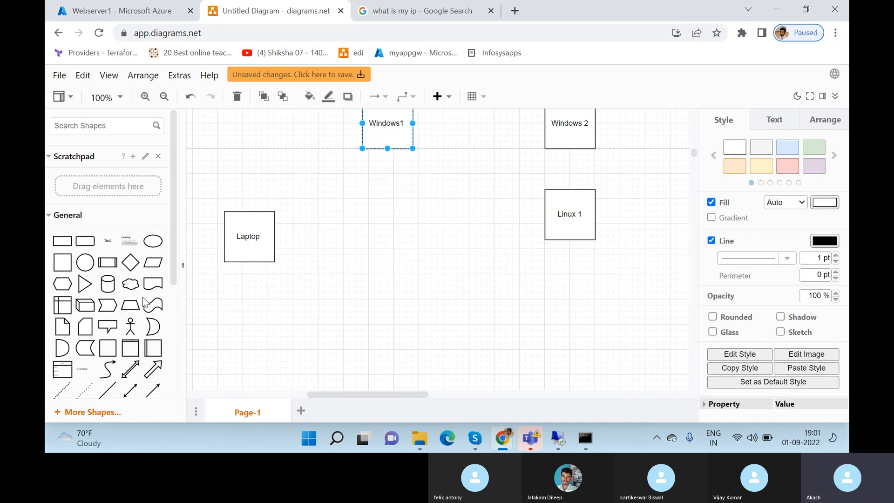
pyautogui.click(62, 262)
pyautogui.moveTo(457, 252); pyautogui.dragTo(512, 398)
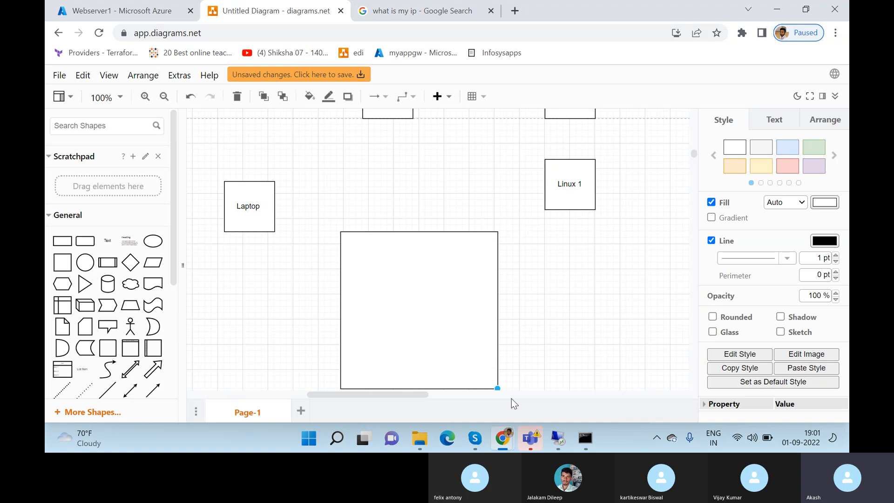
pyautogui.doubleClick(388, 273)
pyautogui.write('10')
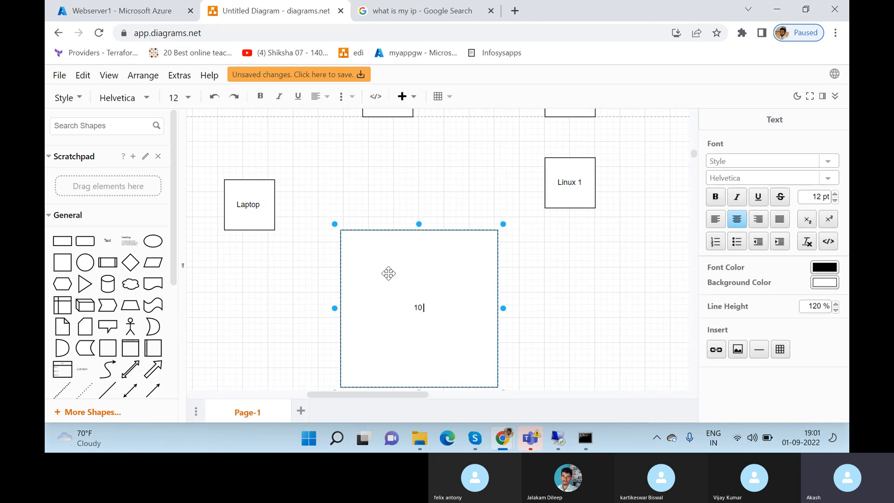
pyautogui.write(' W1 should be accessible only from y')
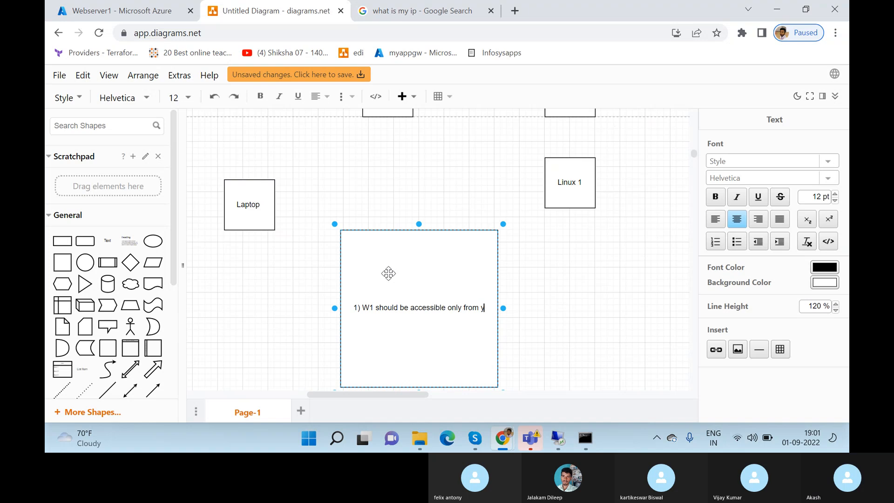
pyautogui.write('our own lap')
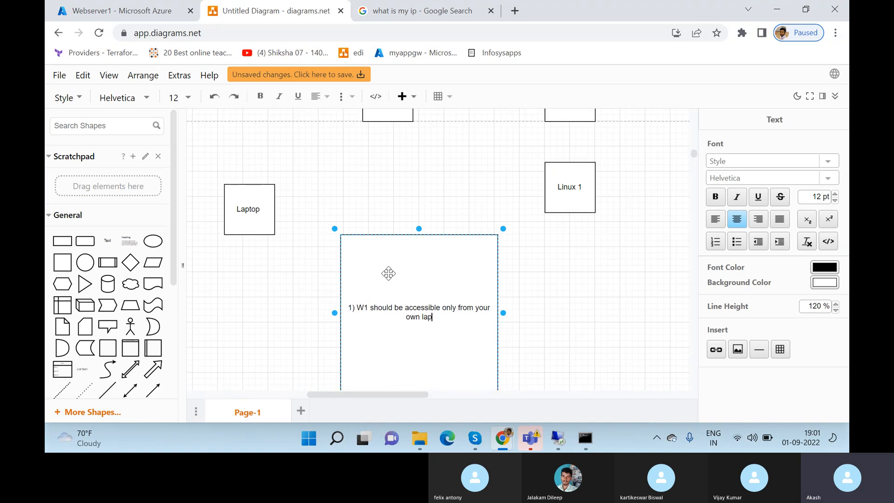
pyautogui.write('top. ( 3389).')
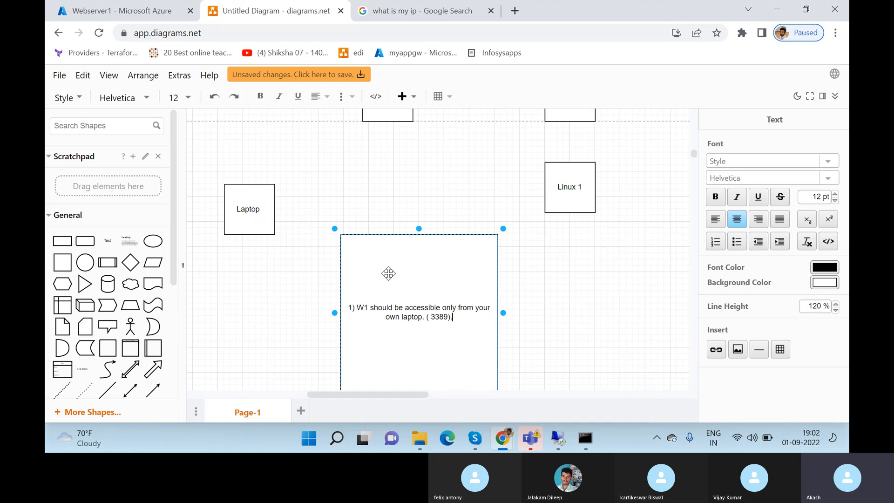
# Add a second requirement to the large box: "2) W2 should be accessible from windows 1and only via private IP.".
pyautogui.press('Return')
pyautogui.write('2) ')
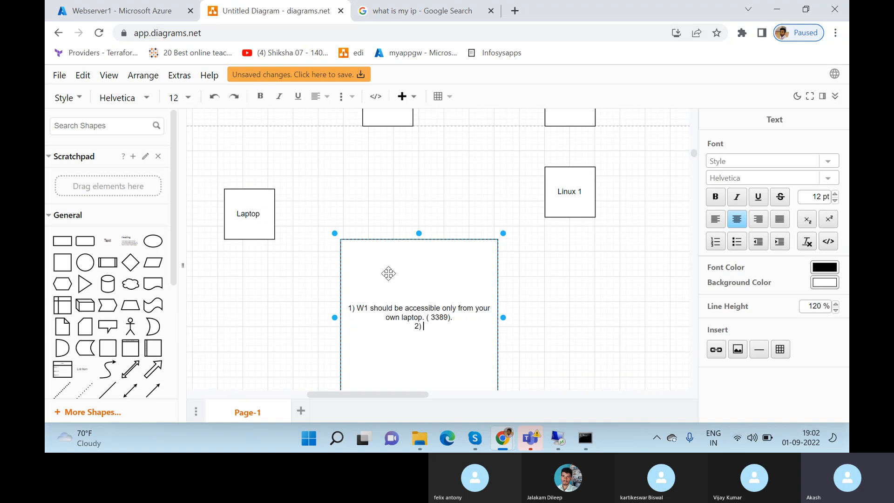
pyautogui.write('W2 should be acces')
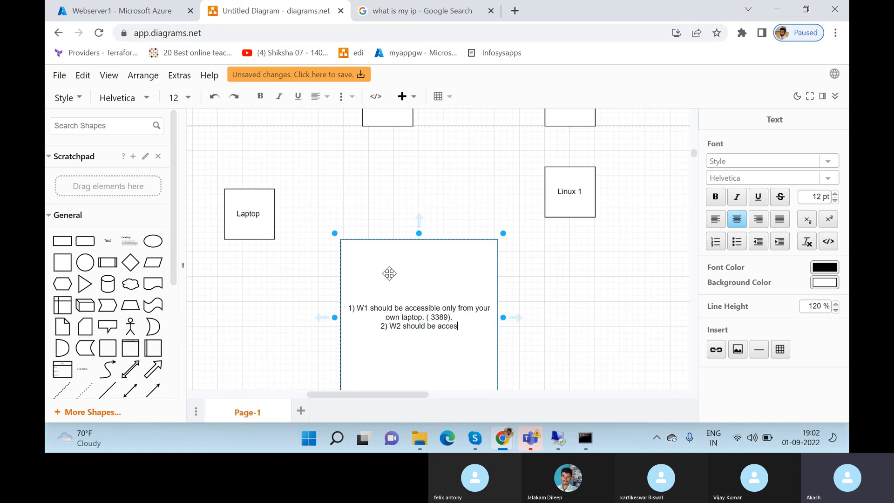
pyautogui.write('sible from windows 1')
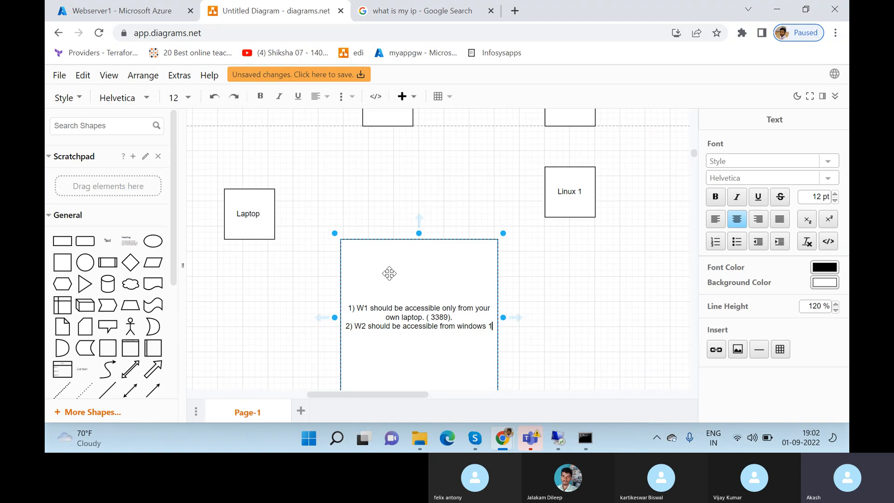
pyautogui.write('a')
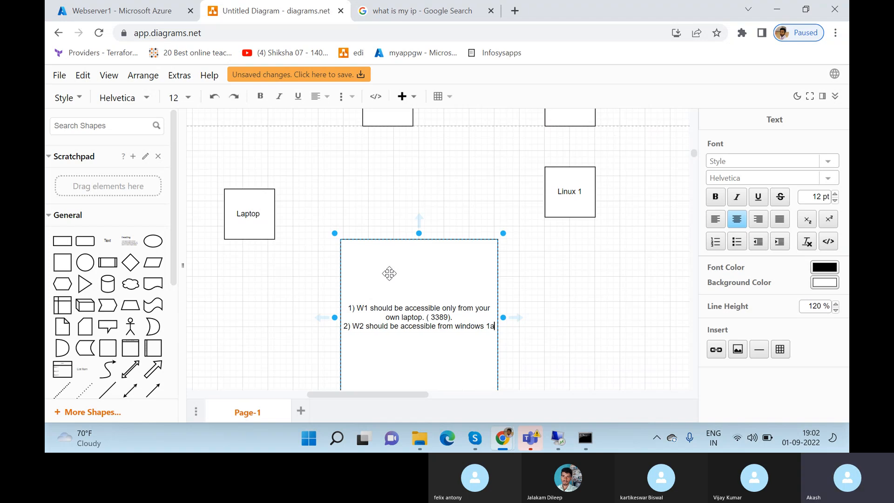
pyautogui.write('nd only vi')
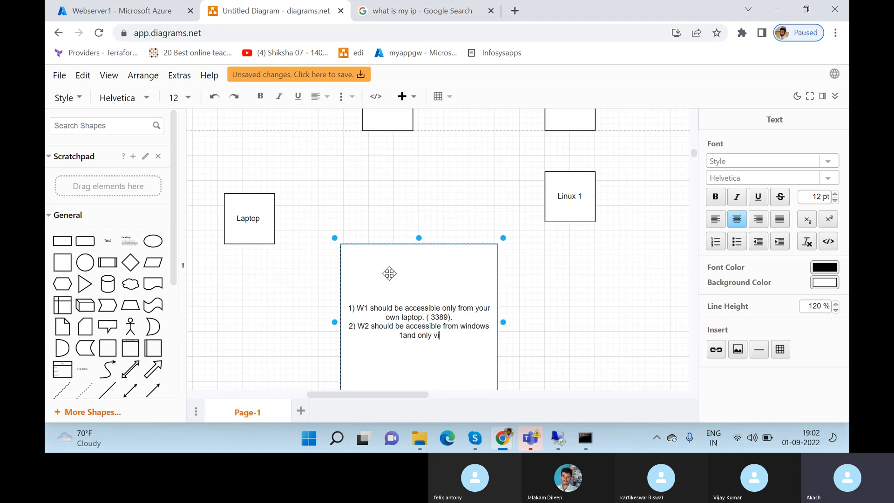
pyautogui.write('a private IP .')
pyautogui.press('Return')
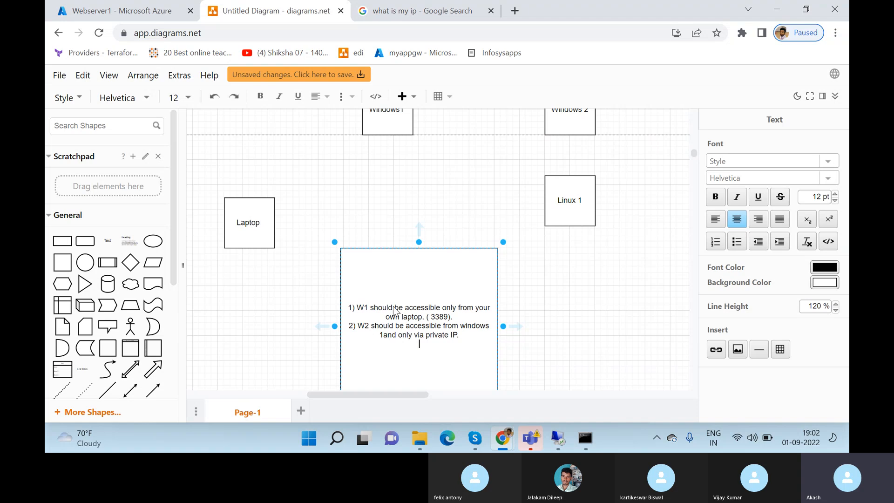
pyautogui.scroll(1, 385, 263)
pyautogui.moveTo(333, 130); pyautogui.dragTo(629, 205)
pyautogui.click(523, 215)
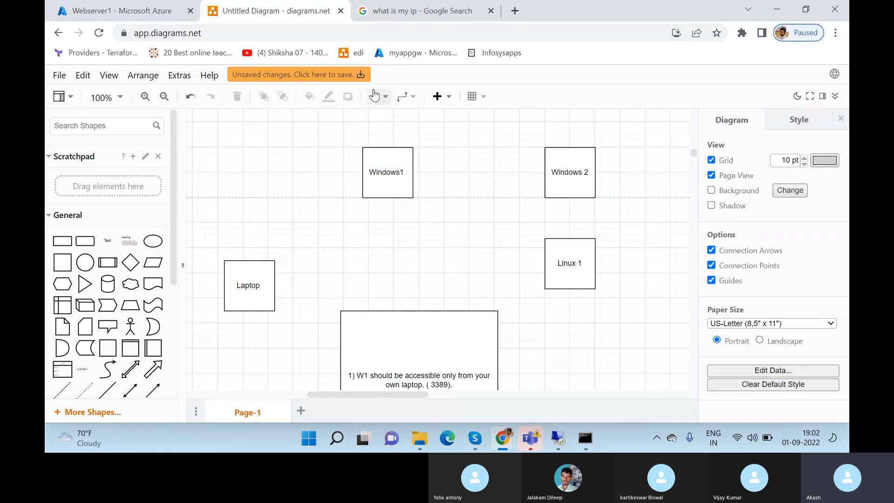
pyautogui.moveTo(353, 123); pyautogui.dragTo(622, 304)
pyautogui.click(478, 275)
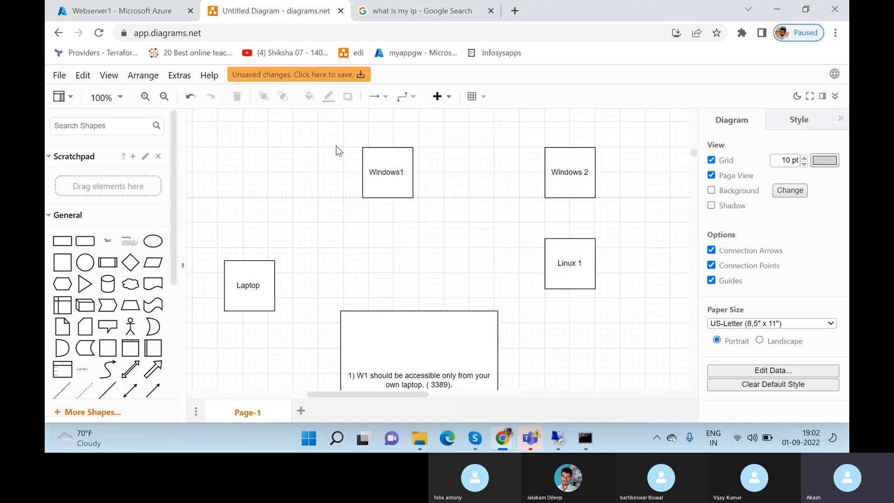
pyautogui.moveTo(335, 123); pyautogui.dragTo(440, 218)
pyautogui.click(516, 131)
pyautogui.moveTo(346, 124); pyautogui.dragTo(441, 205)
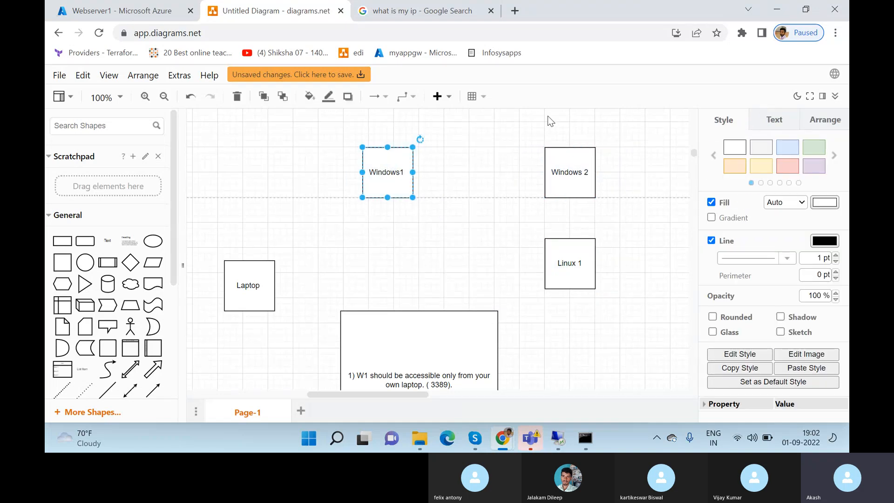
pyautogui.moveTo(528, 121); pyautogui.dragTo(591, 207)
pyautogui.moveTo(378, 149); pyautogui.dragTo(452, 237)
pyautogui.scroll(-3, 477, 289)
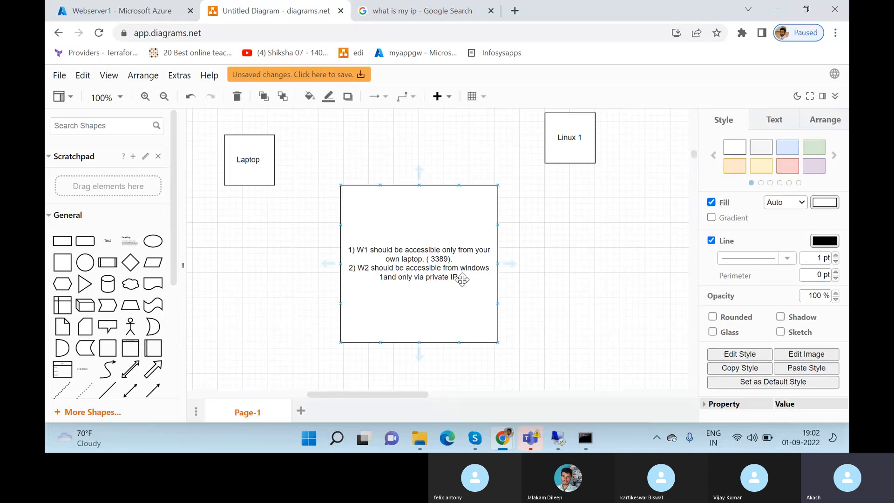
pyautogui.scroll(3, 467, 279)
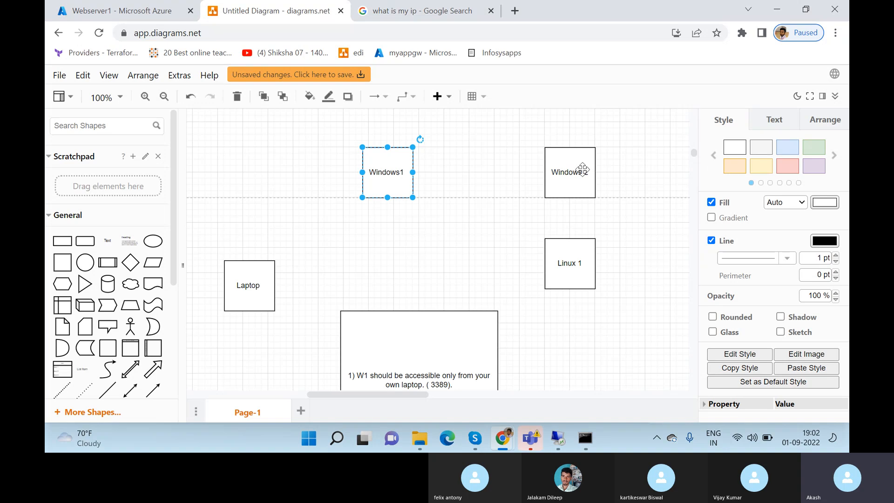
# Add a third requirement to the large box: "3) Linux 1 should be accessible only from windows 1 and via Public IP".
pyautogui.scroll(-2, 505, 237)
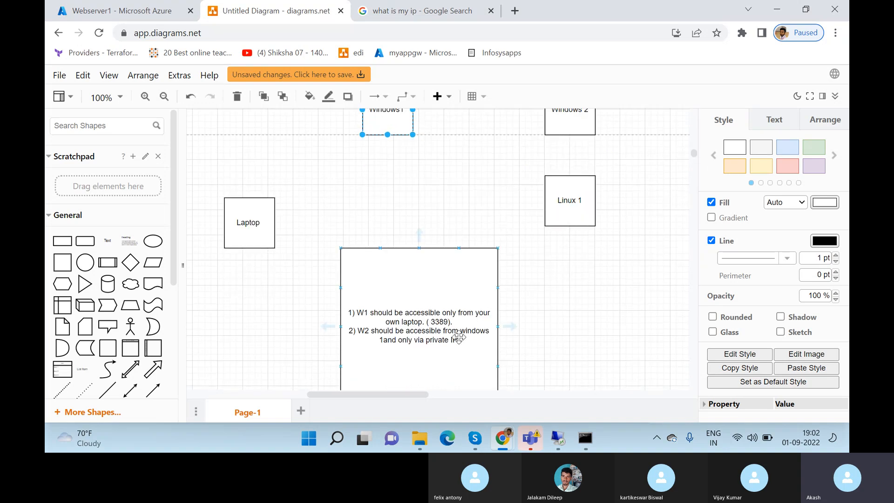
pyautogui.doubleClick(461, 339)
pyautogui.press('Return')
pyautogui.write('3) ')
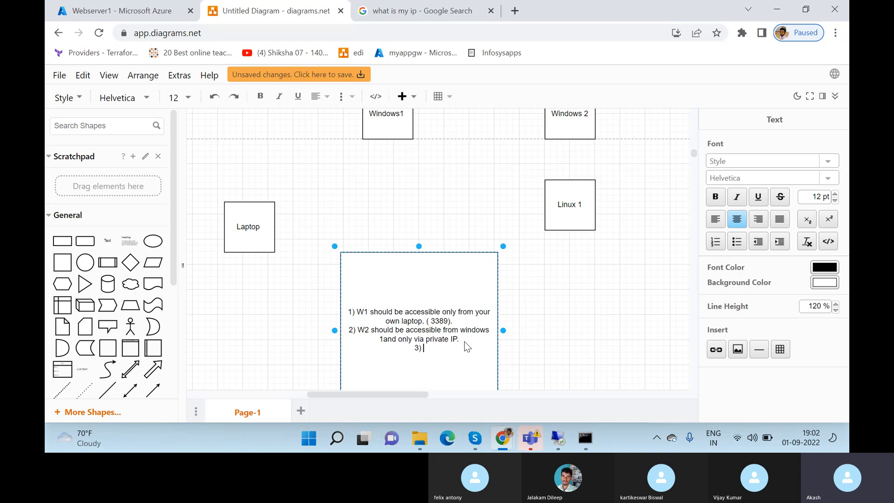
pyautogui.write('Linux 1 should be accessi')
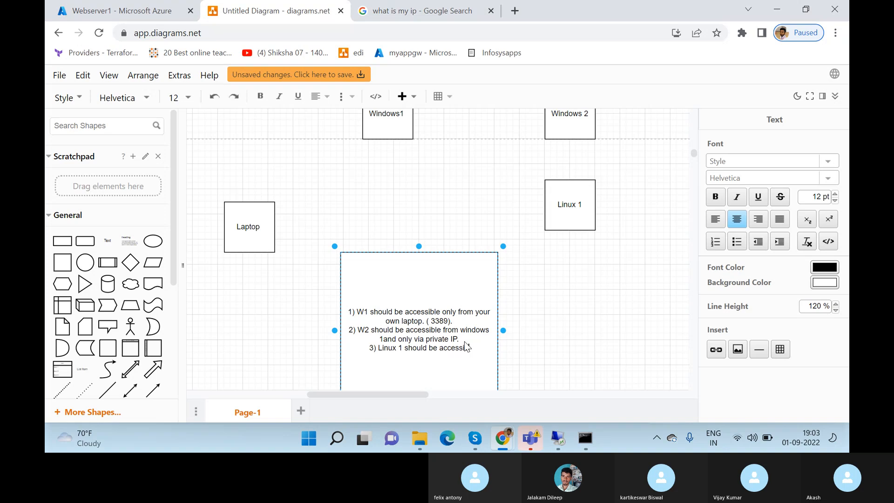
pyautogui.write('ble only from ')
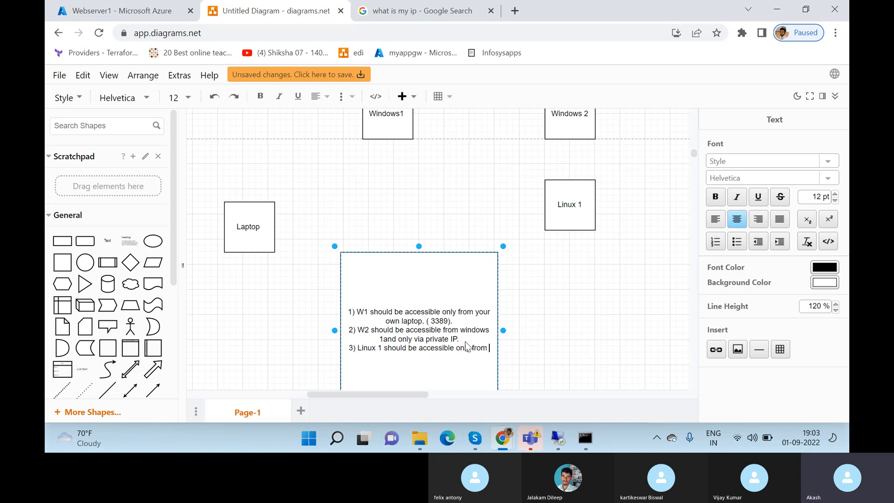
pyautogui.write('windows 1 and a')
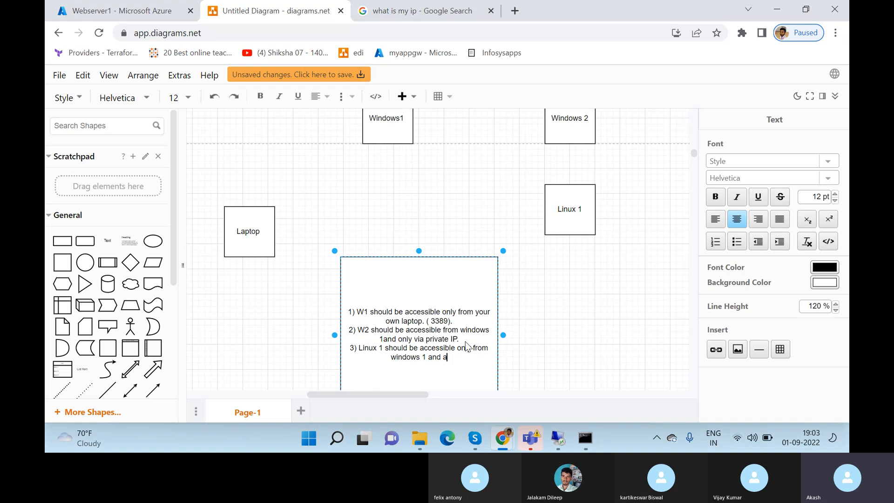
pyautogui.press('BackSpace')
pyautogui.write('via Public IP')
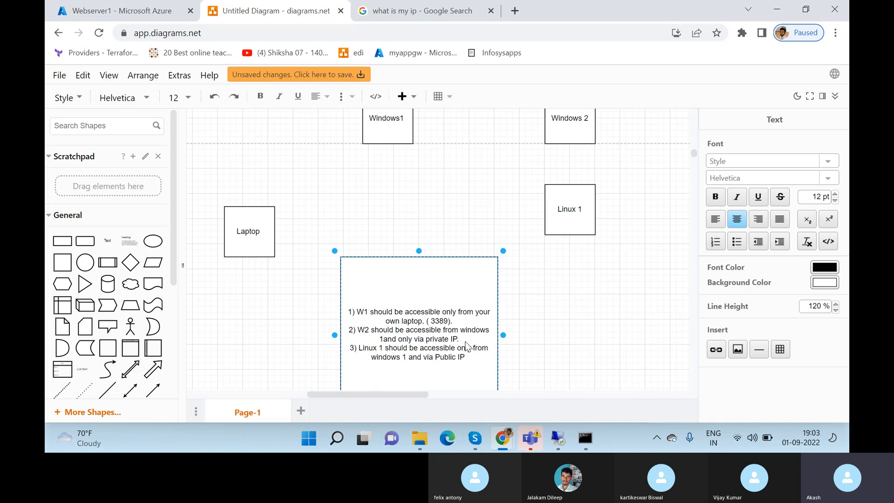
# Copy all three requirements from the large box and send them in the Skype group call's chat.
pyautogui.hotkey('ctrl', 'a')
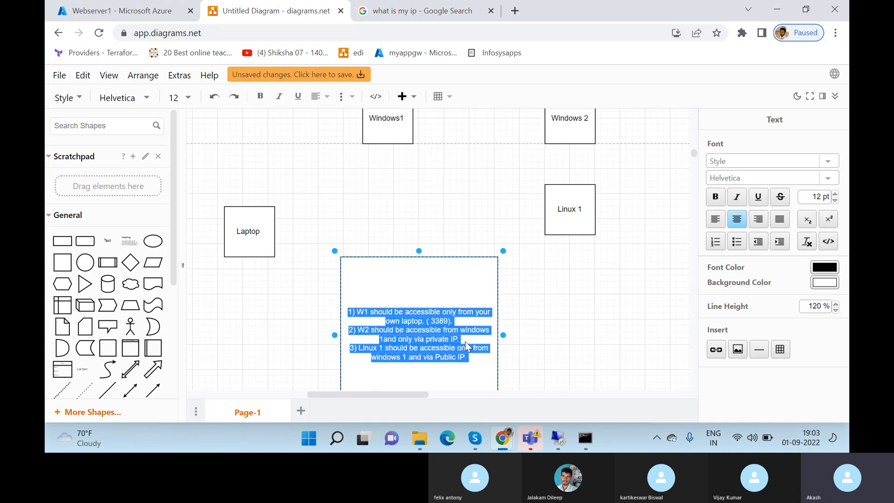
pyautogui.hotkey('alt', 'Tab')
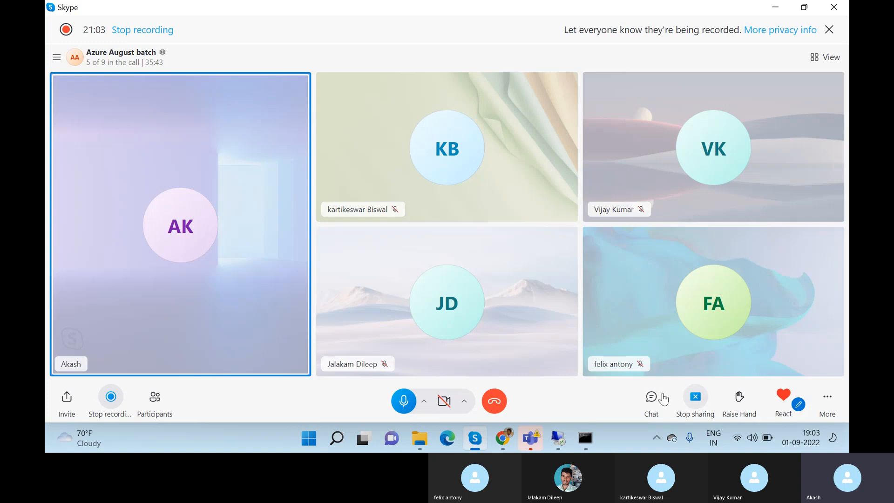
pyautogui.click(652, 398)
pyautogui.click(703, 394)
pyautogui.hotkey('ctrl', 'v')
pyautogui.press('Return')
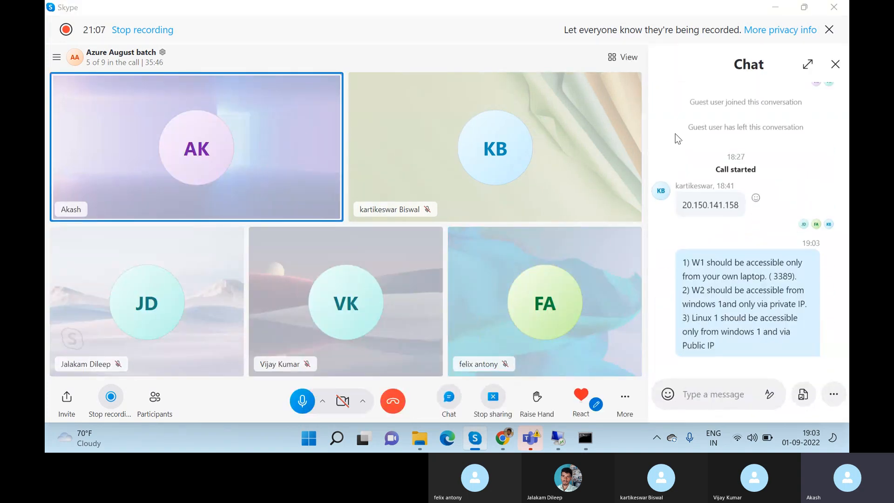
pyautogui.hotkey('alt', 'Tab')
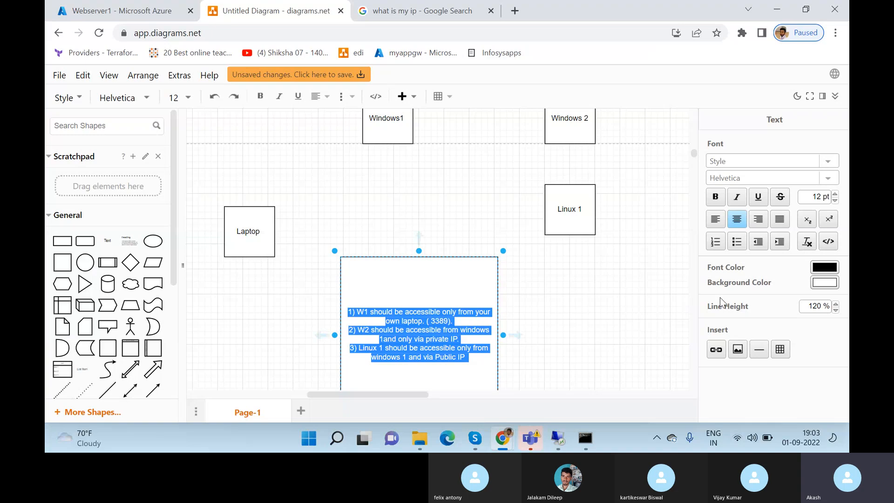
pyautogui.hotkey('alt', 'Tab')
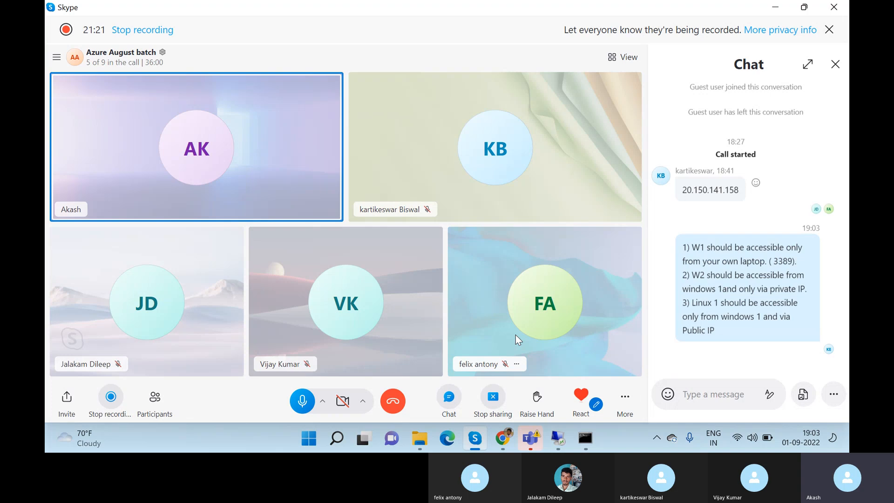
pyautogui.click(494, 397)
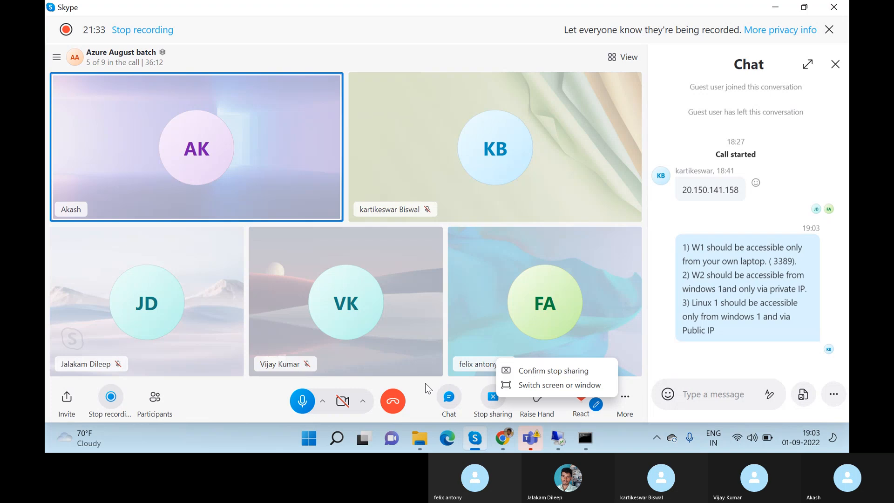
# Mute the microphone in the Skype call, unmute it to speak, and mute it again.
pyautogui.click(303, 401)
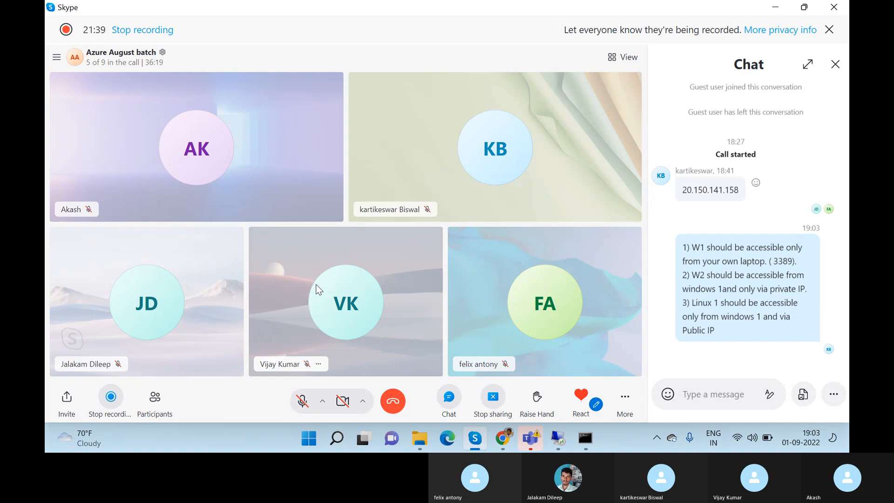
pyautogui.click(304, 402)
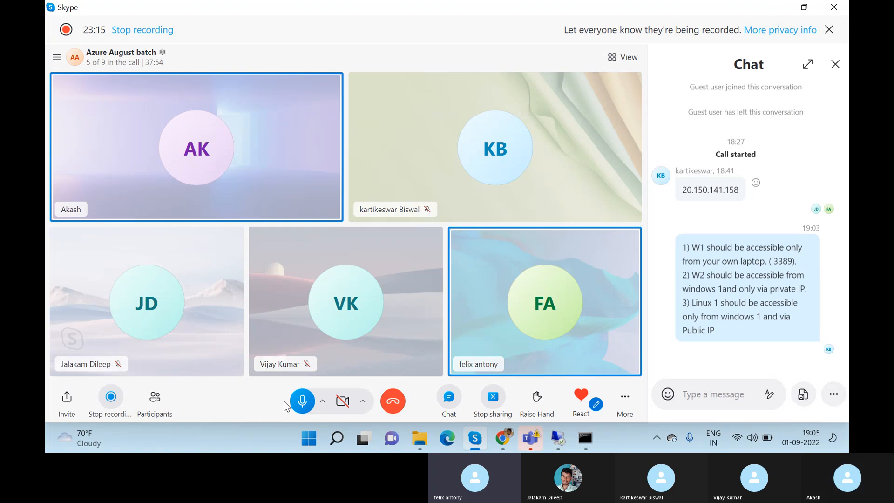
pyautogui.click(302, 401)
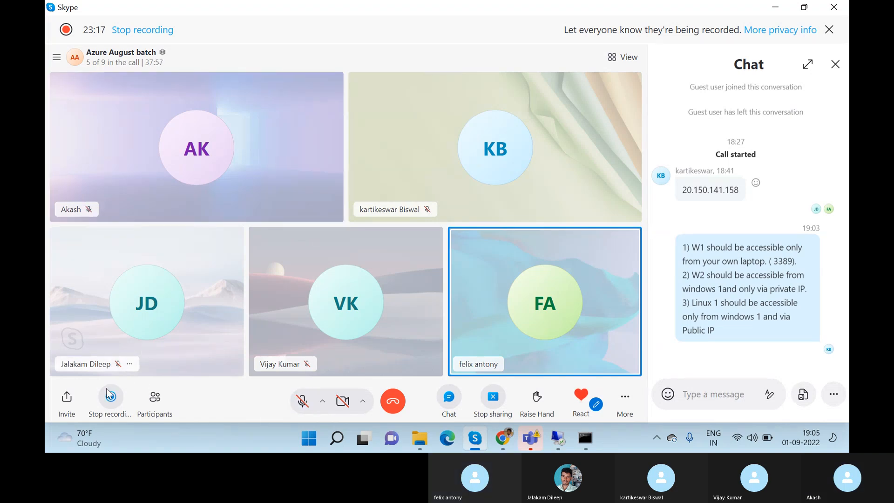